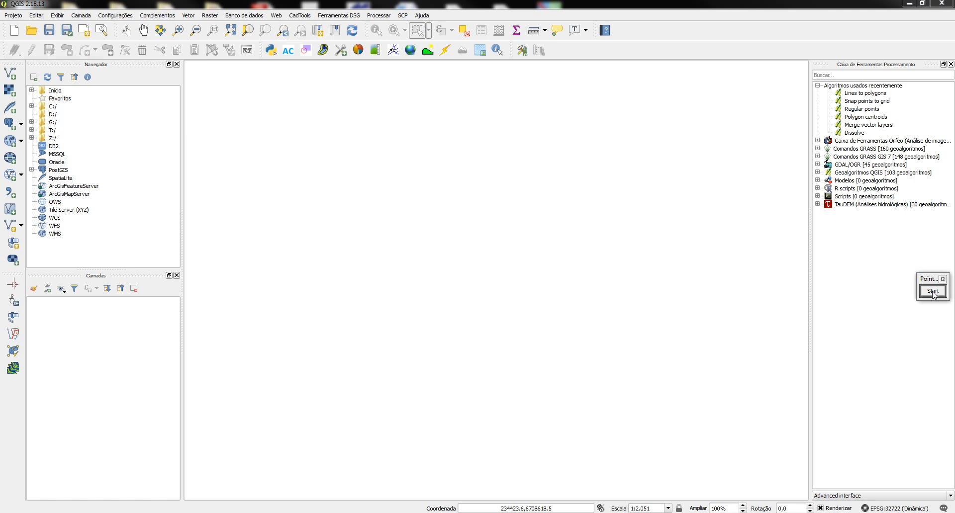
pyautogui.click(932, 291)
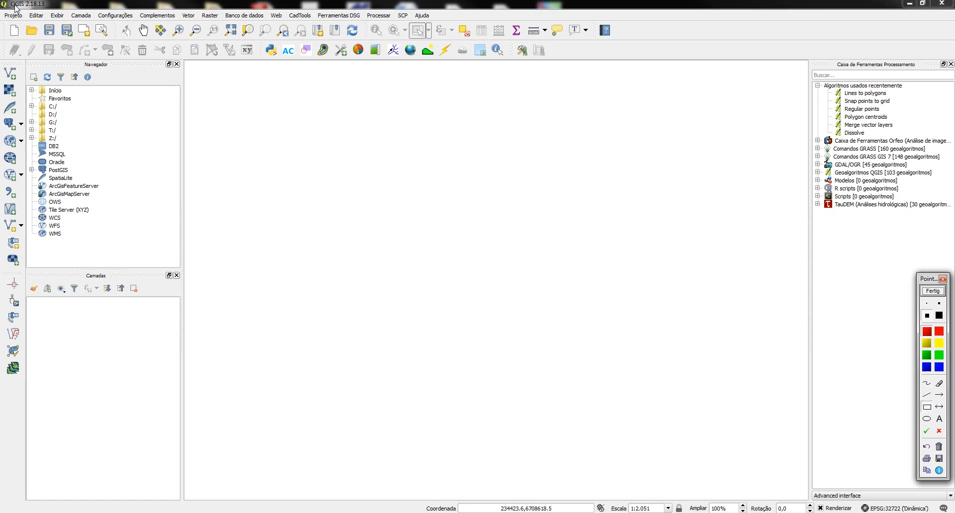
pyautogui.moveTo(3, 8)
pyautogui.mouseDown()
pyautogui.moveTo(14, 23)
pyautogui.moveTo(74, 28)
pyautogui.moveTo(457, 20)
pyautogui.mouseUp()
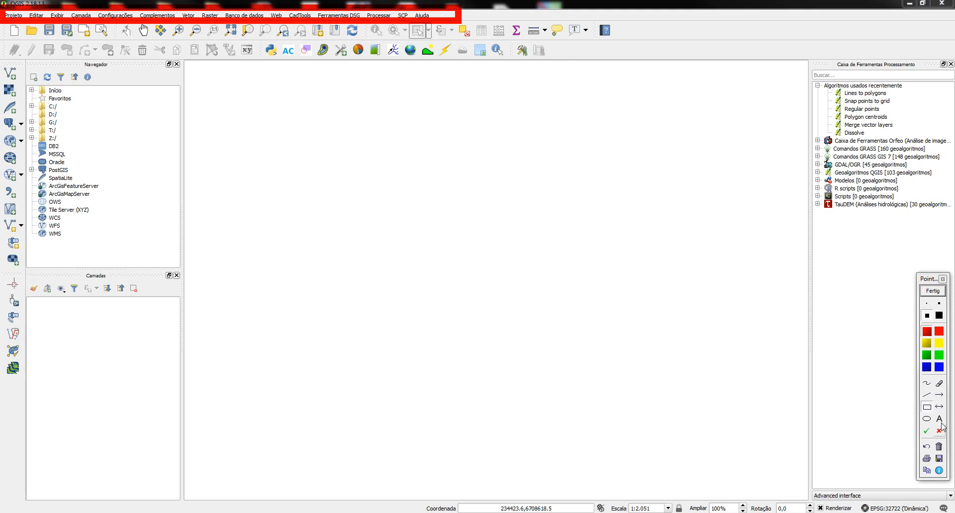
pyautogui.click(940, 449)
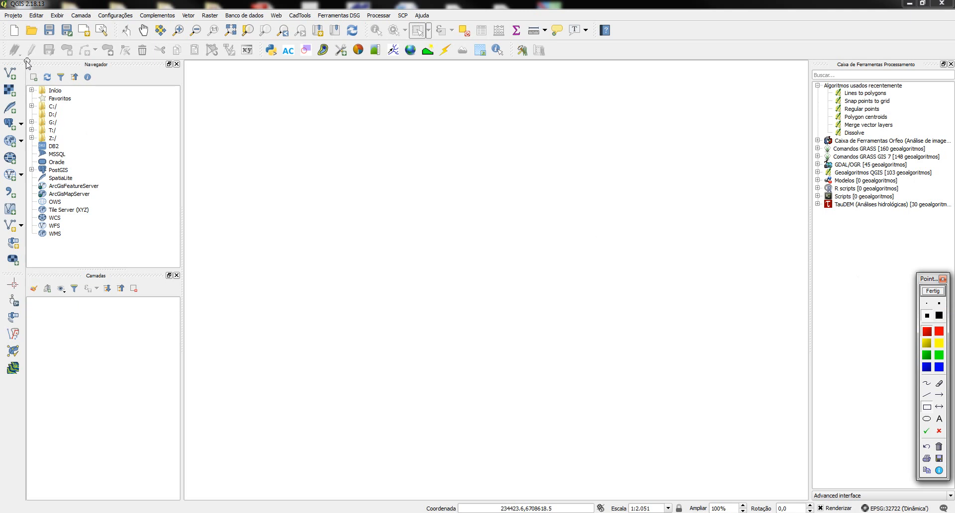
pyautogui.moveTo(3, 10); pyautogui.dragTo(626, 44)
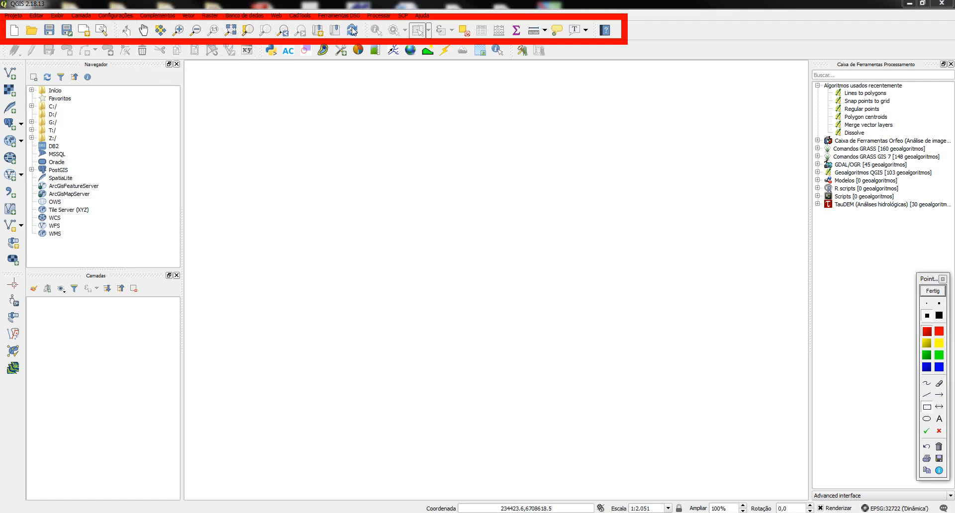
pyautogui.press('ctrl')
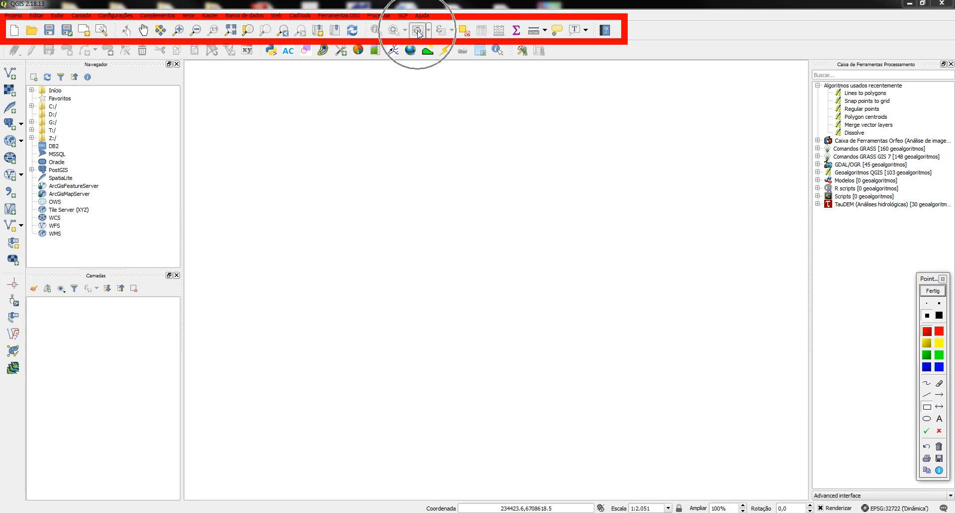
pyautogui.press('ctrl')
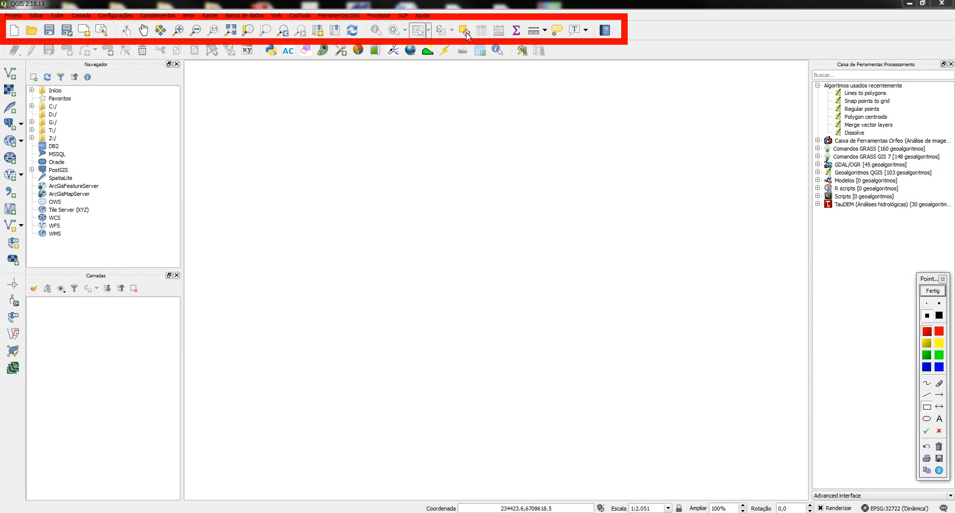
pyautogui.click(940, 447)
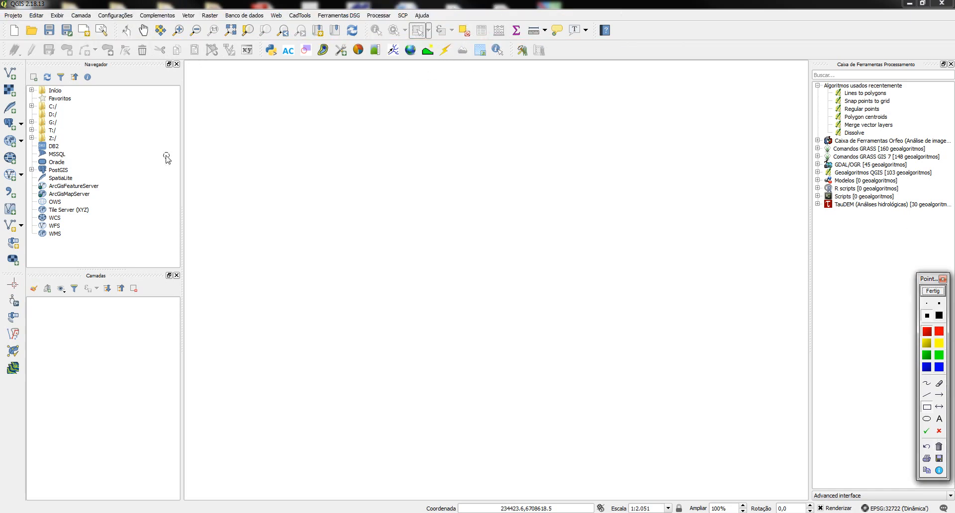
pyautogui.moveTo(1, 59); pyautogui.dragTo(29, 390)
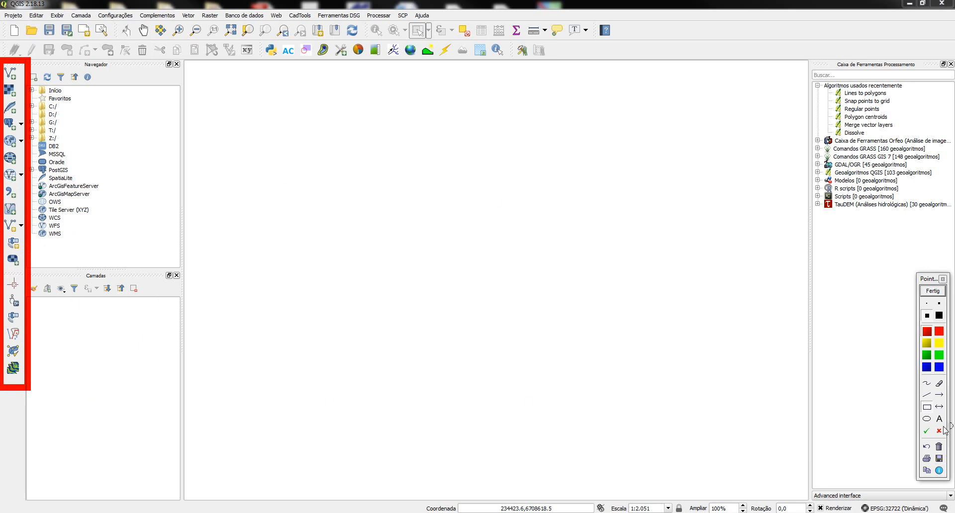
pyautogui.click(939, 447)
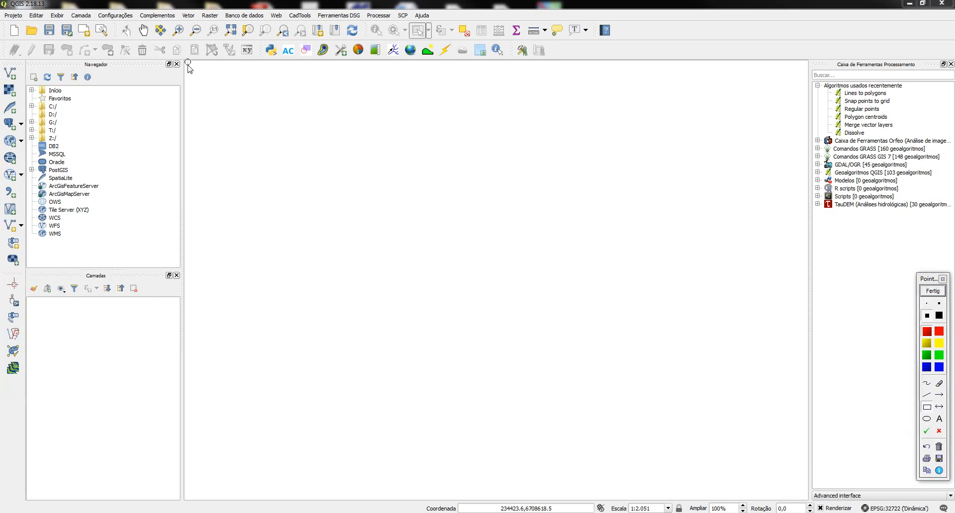
pyautogui.moveTo(187, 61)
pyautogui.mouseDown()
pyautogui.moveTo(256, 429)
pyautogui.moveTo(438, 497)
pyautogui.moveTo(806, 500)
pyautogui.mouseUp()
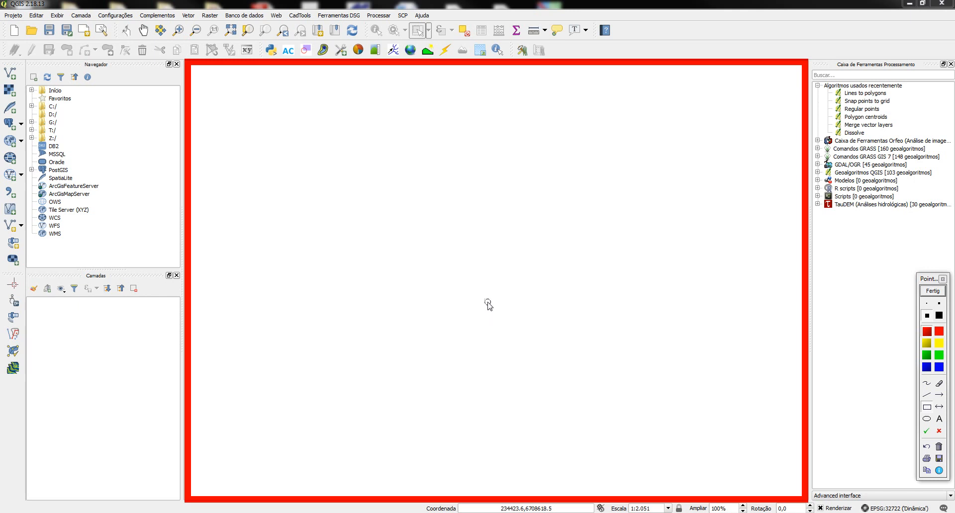
pyautogui.click(938, 447)
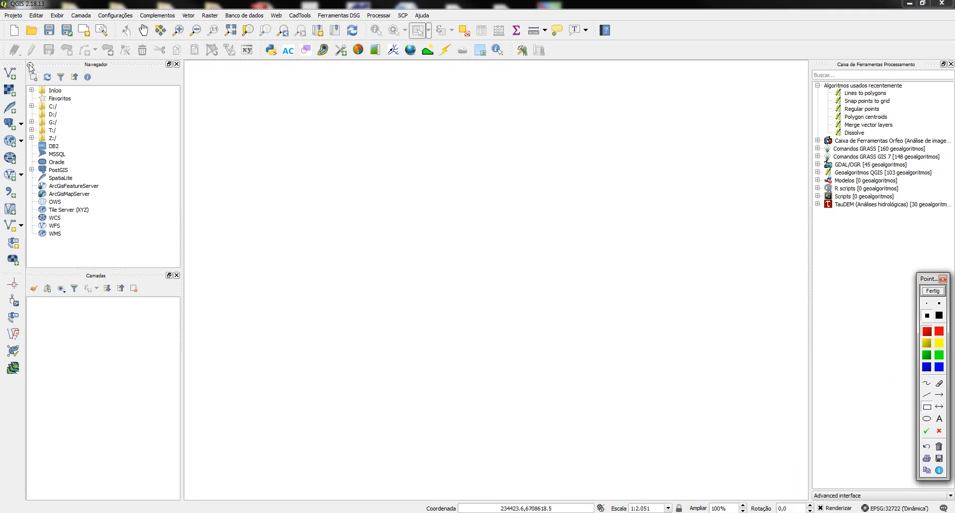
pyautogui.moveTo(28, 63)
pyautogui.mouseDown()
pyautogui.moveTo(50, 251)
pyautogui.moveTo(141, 272)
pyautogui.moveTo(184, 270)
pyautogui.mouseUp()
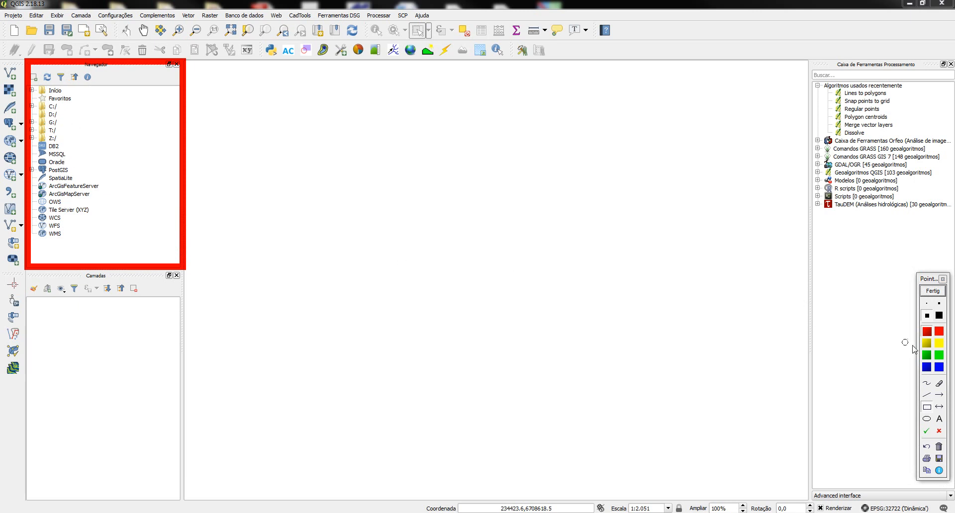
pyautogui.click(938, 446)
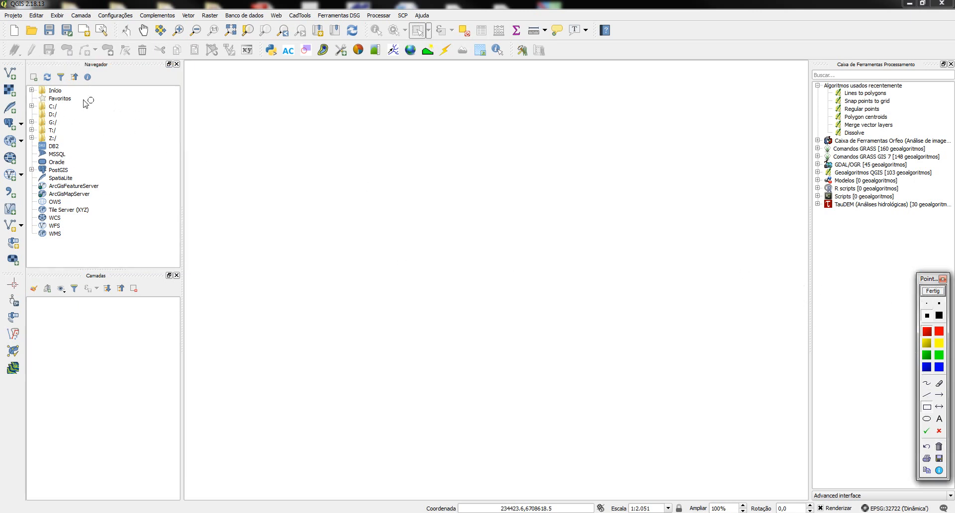
pyautogui.press('ctrl')
pyautogui.press('ctrl')
pyautogui.moveTo(28, 270)
pyautogui.mouseDown()
pyautogui.moveTo(63, 486)
pyautogui.moveTo(180, 501)
pyautogui.mouseUp()
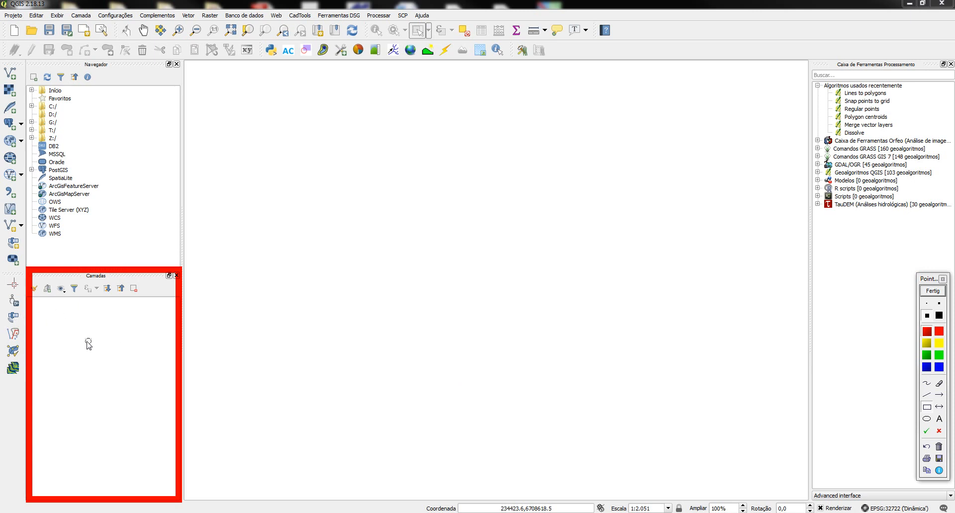
pyautogui.click(939, 447)
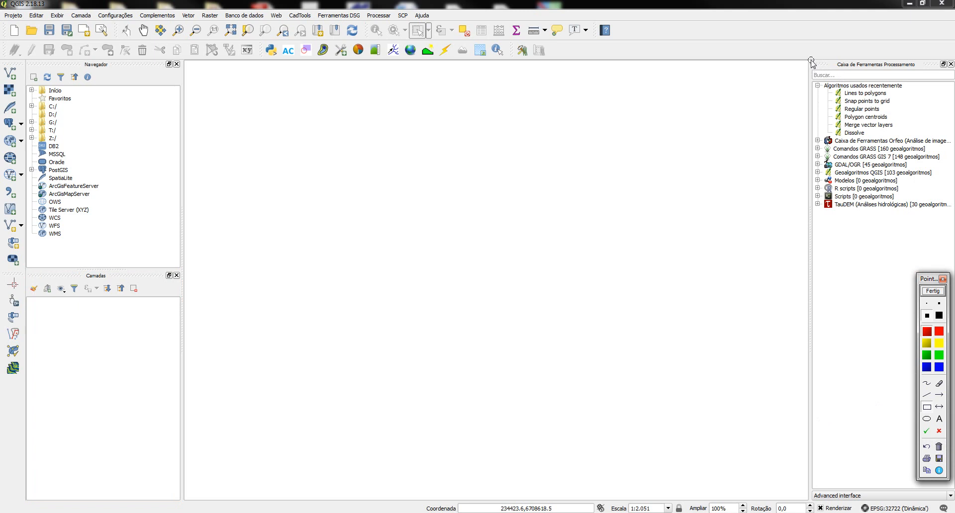
pyautogui.moveTo(811, 61); pyautogui.dragTo(952, 243)
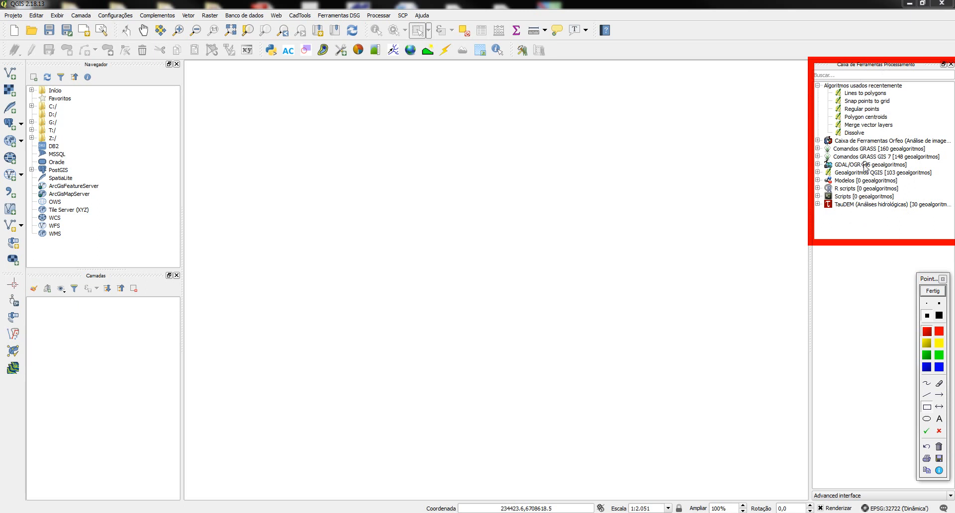
pyautogui.click(940, 448)
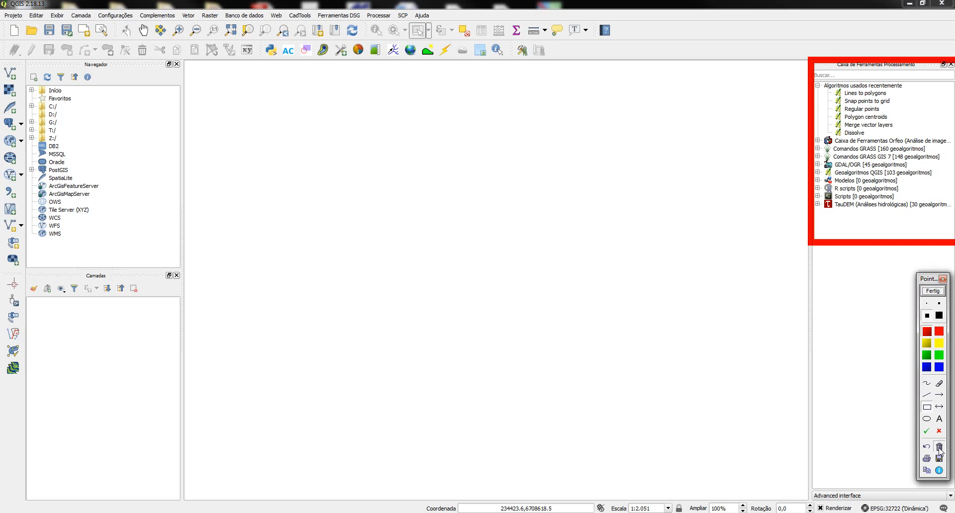
pyautogui.moveTo(407, 498)
pyautogui.mouseDown()
pyautogui.moveTo(431, 512)
pyautogui.moveTo(953, 512)
pyautogui.mouseUp()
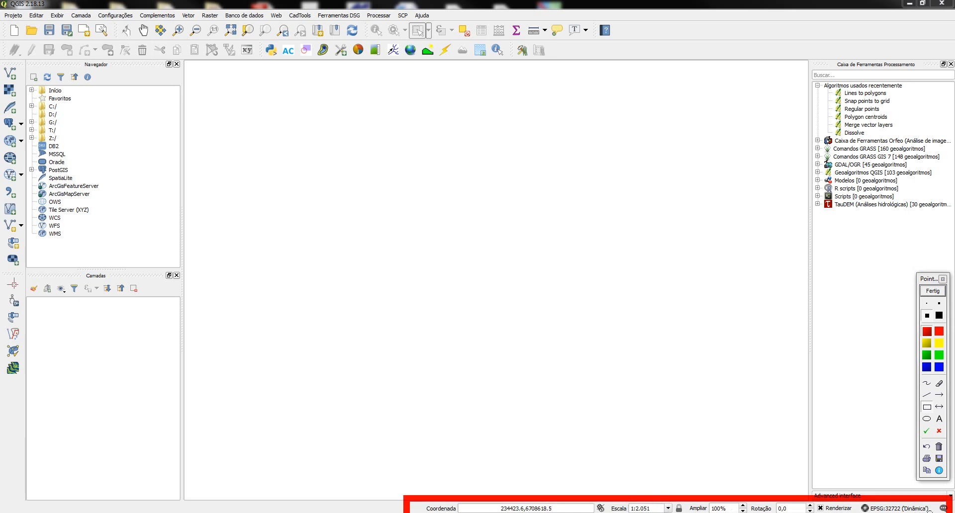
pyautogui.click(939, 447)
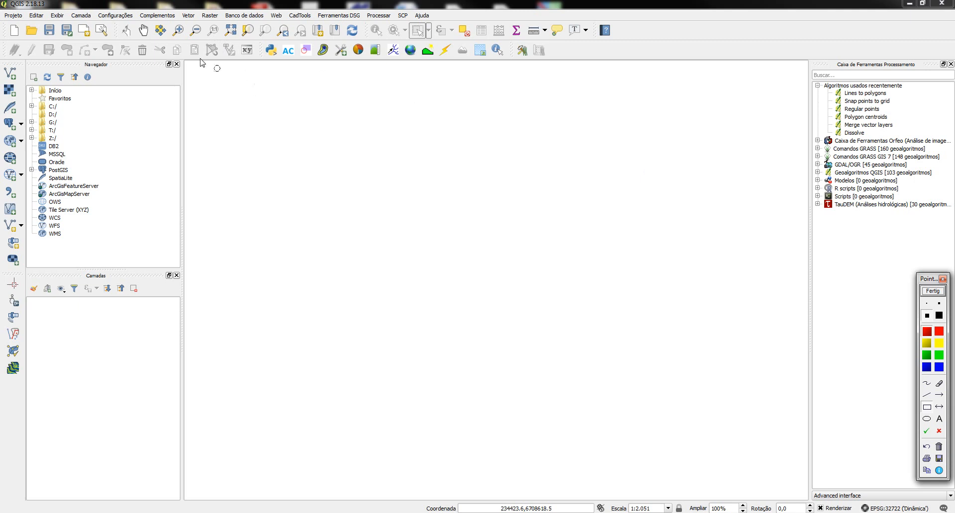
pyautogui.moveTo(132, 2)
pyautogui.mouseDown()
pyautogui.moveTo(165, 30)
pyautogui.moveTo(187, 31)
pyautogui.moveTo(181, 25)
pyautogui.mouseUp()
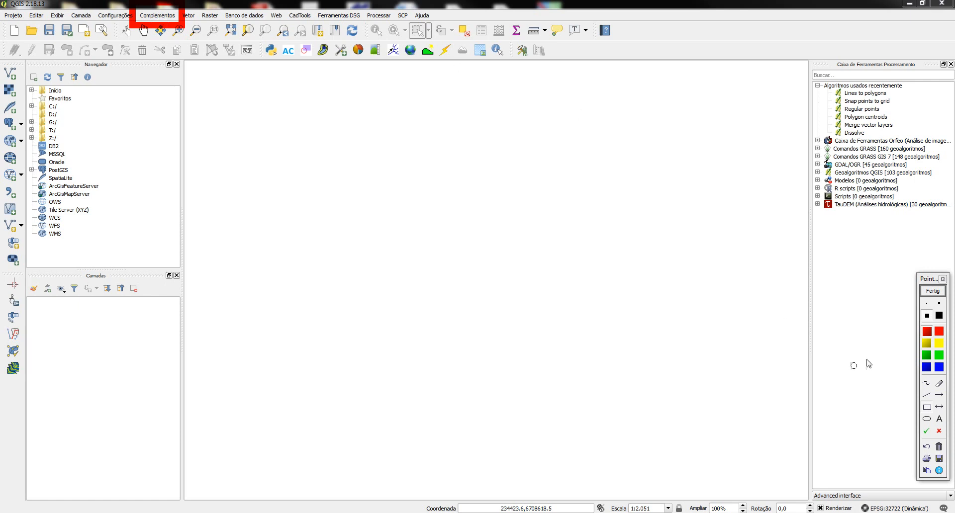
pyautogui.click(935, 291)
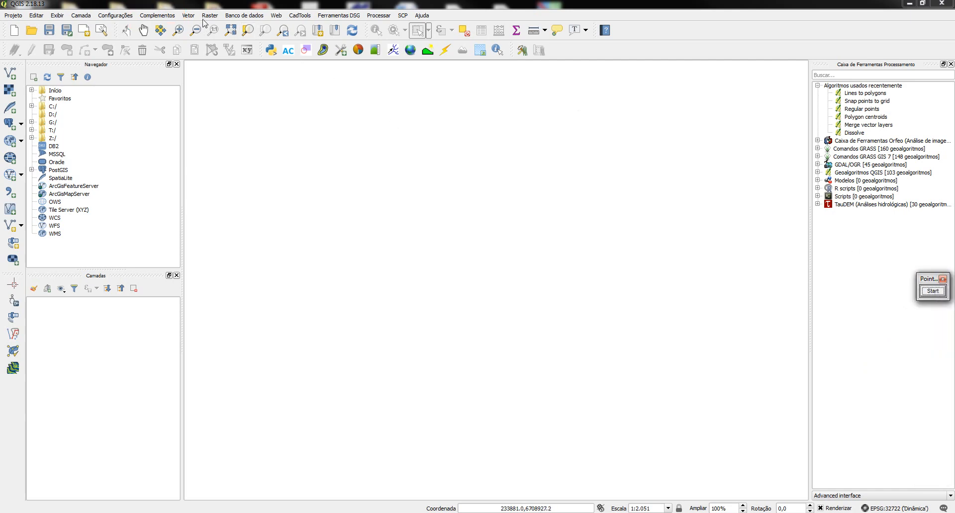
# - Open the plugin manager and look through the lists of all available plugins and installed plugins
pyautogui.click(168, 18)
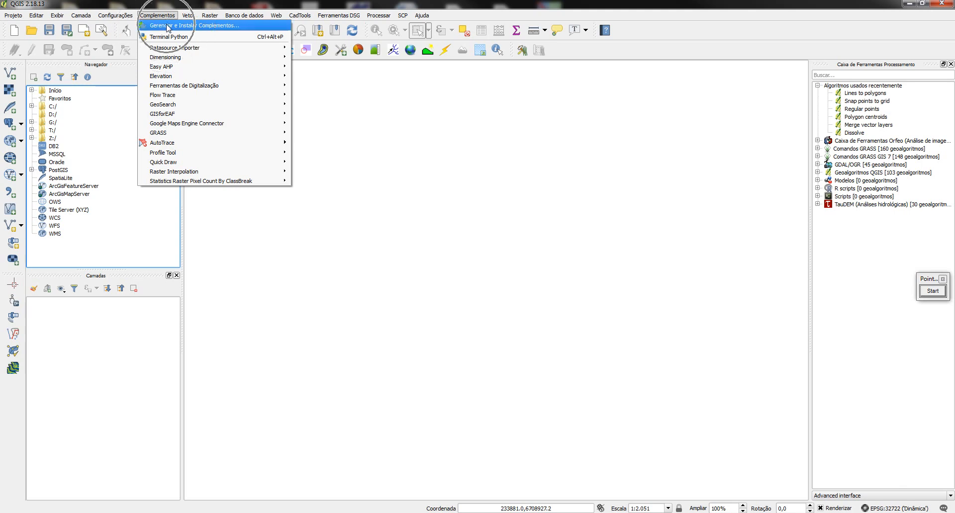
pyautogui.click(168, 27)
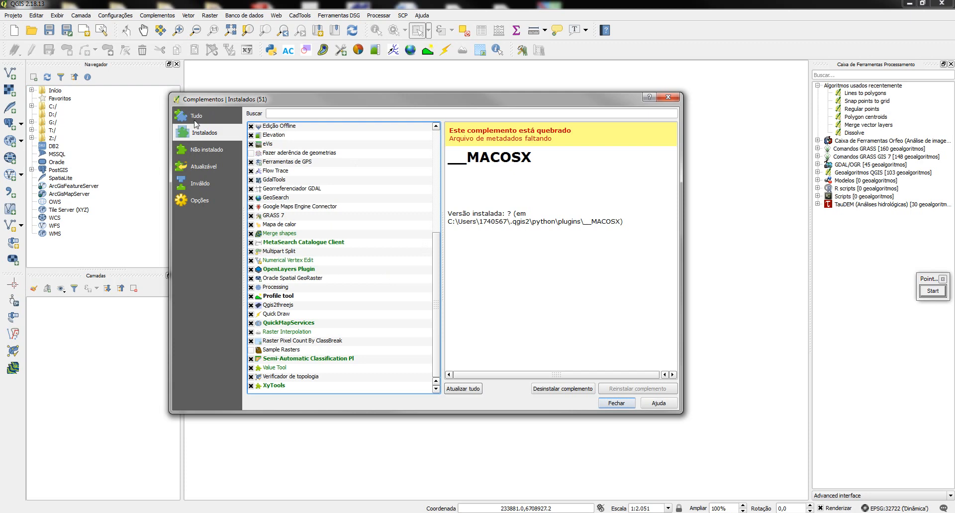
pyautogui.click(197, 118)
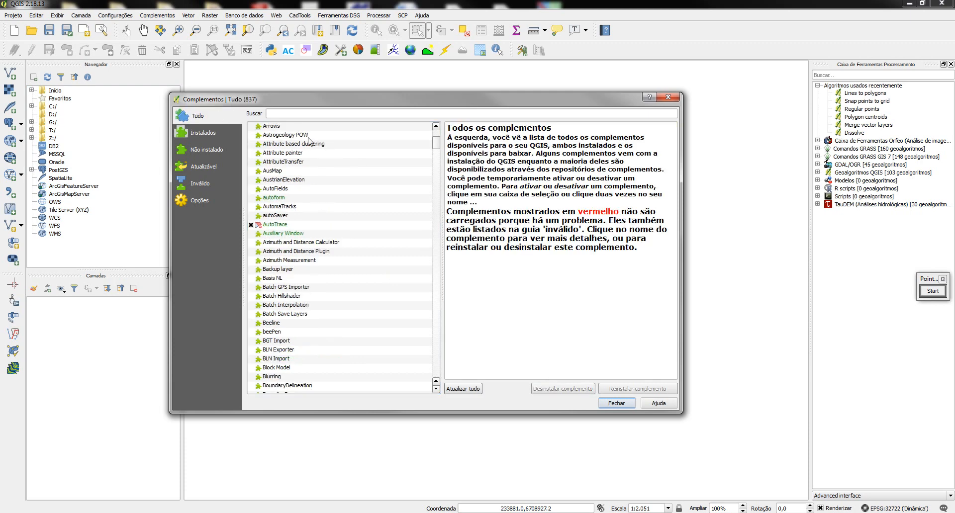
pyautogui.moveTo(435, 143); pyautogui.dragTo(403, 141)
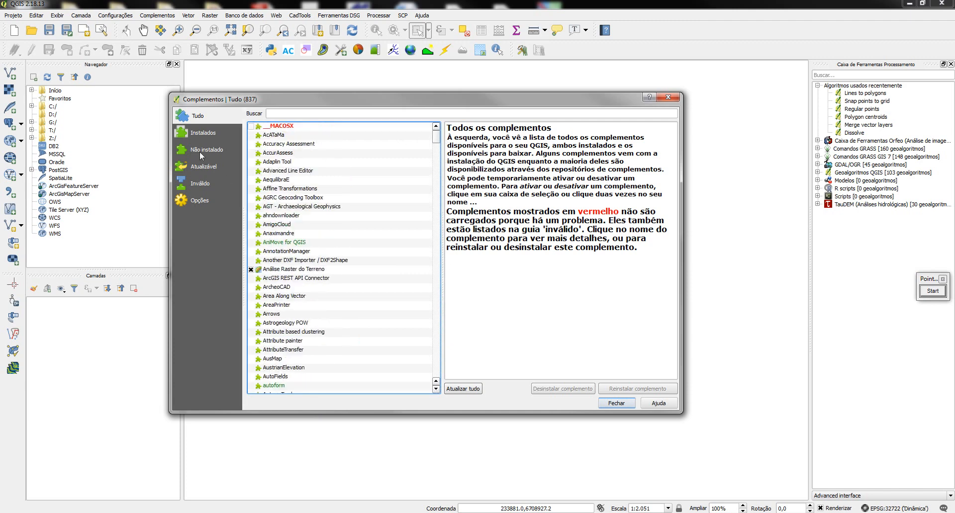
pyautogui.click(206, 134)
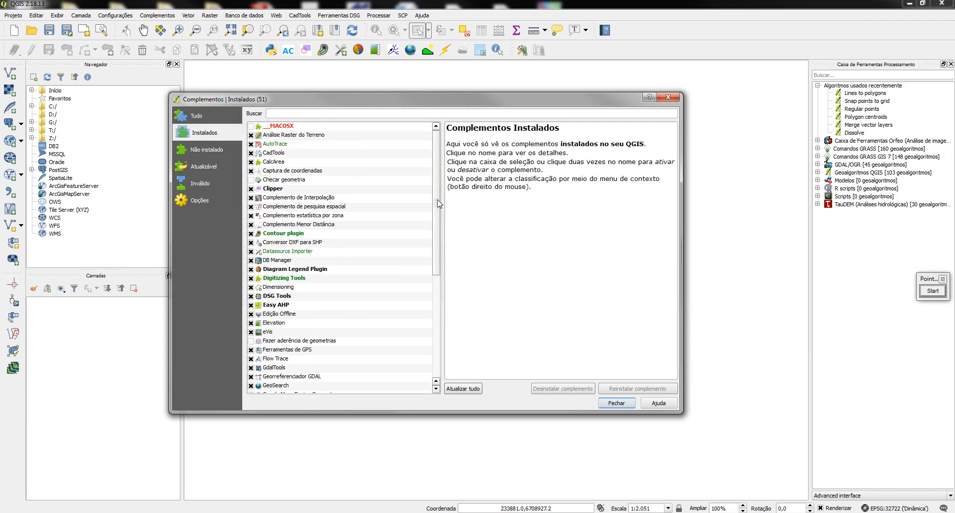
pyautogui.moveTo(438, 204); pyautogui.dragTo(437, 318)
pyautogui.moveTo(444, 359); pyautogui.dragTo(442, 149)
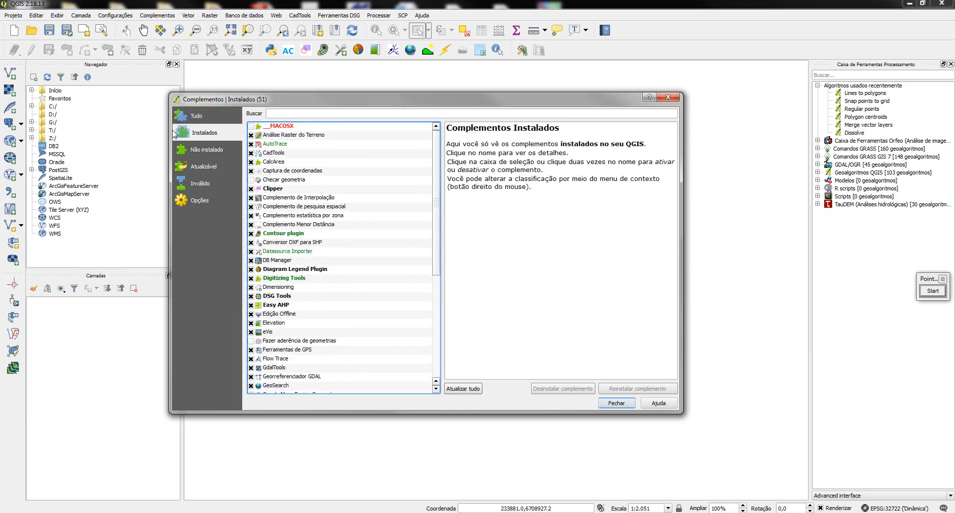
# - Search all plugins for "Quickmaps" and select the QuickMapServices plugin to view its details
pyautogui.click(226, 118)
pyautogui.click(287, 113)
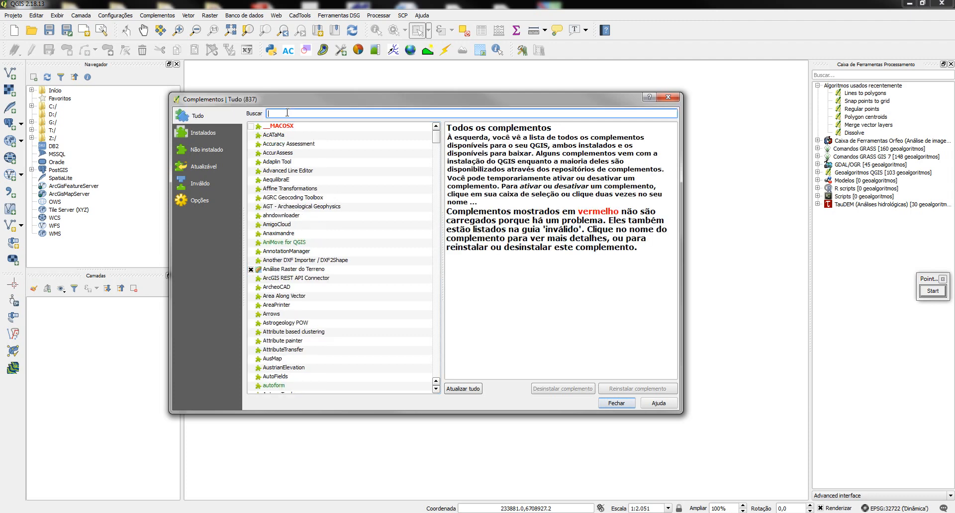
pyautogui.write('Quick')
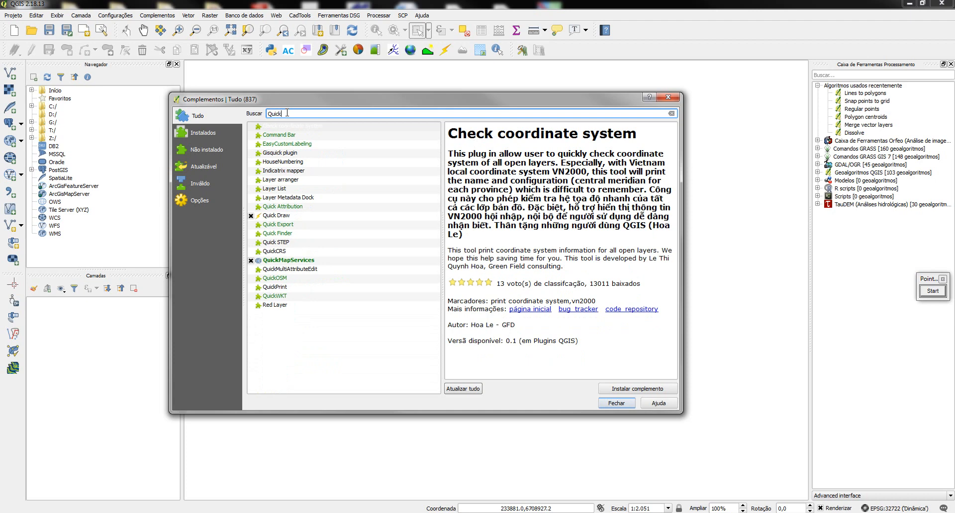
pyautogui.write('maps')
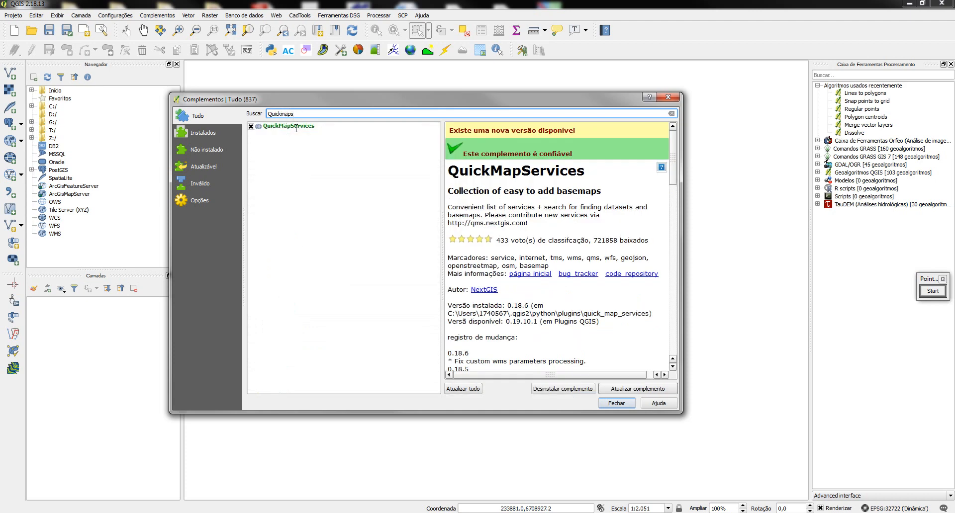
pyautogui.click(298, 127)
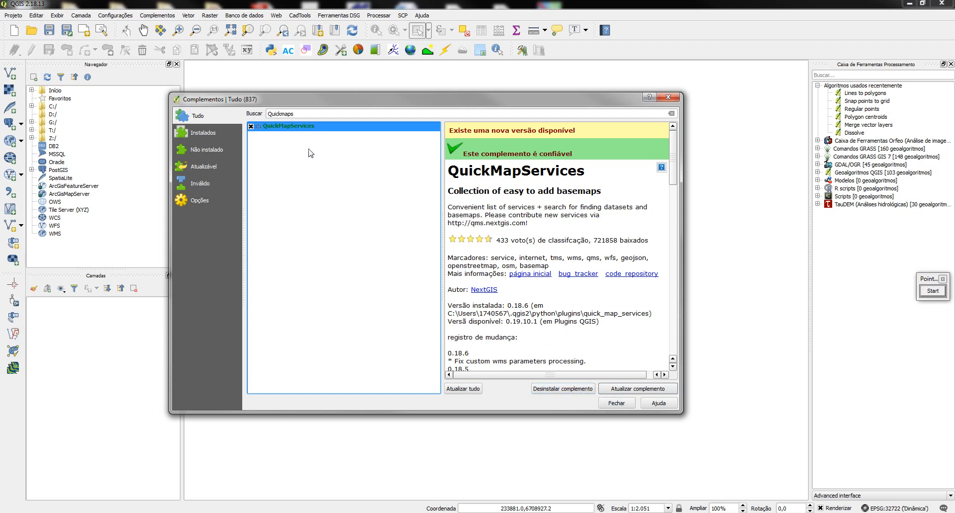
# - Toggle the QuickMapServices plugin off and back on so it stays enabled, and close the plugin manager
pyautogui.click(251, 126)
pyautogui.click(251, 126)
pyautogui.click(617, 404)
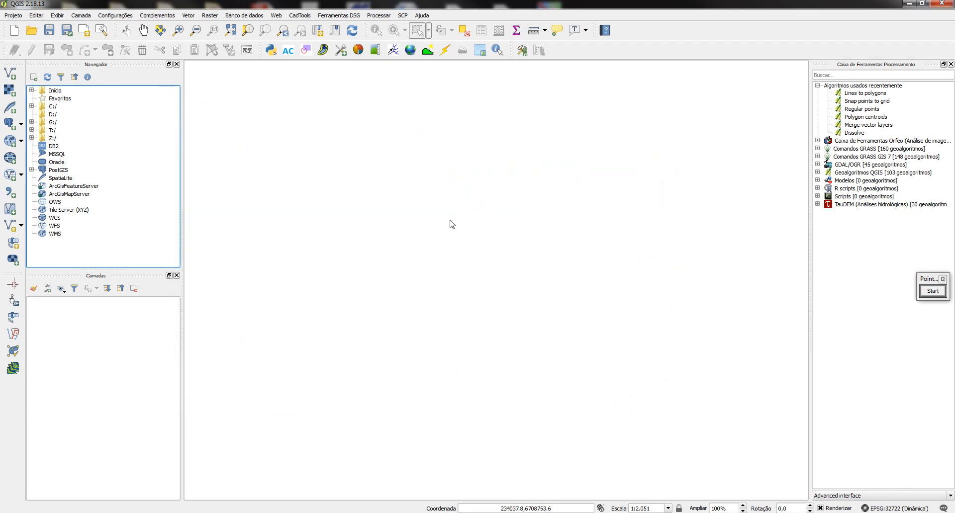
pyautogui.click(163, 17)
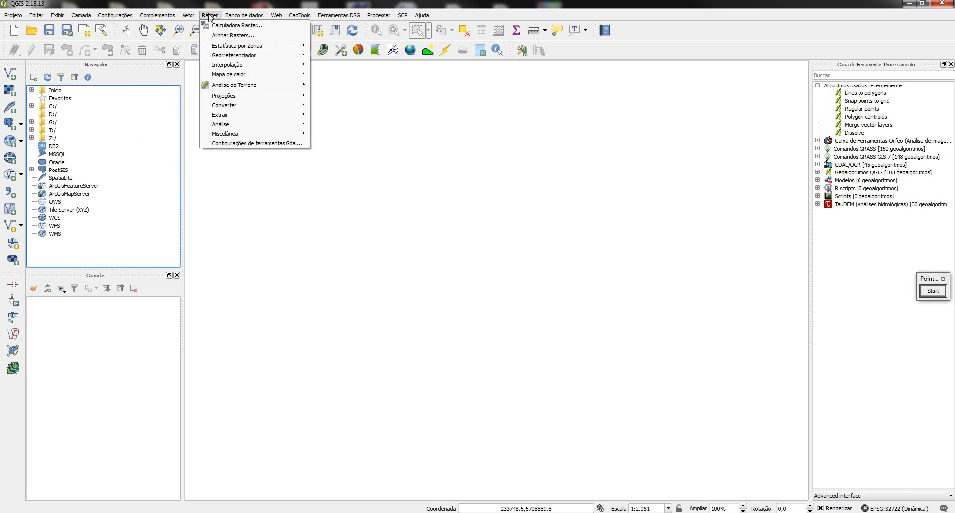
pyautogui.moveTo(193, 17)
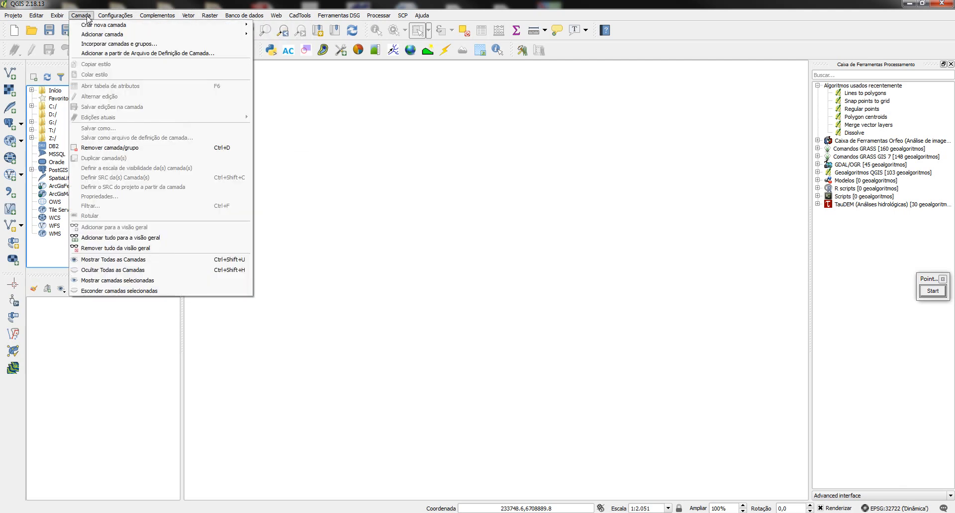
pyautogui.moveTo(251, 16)
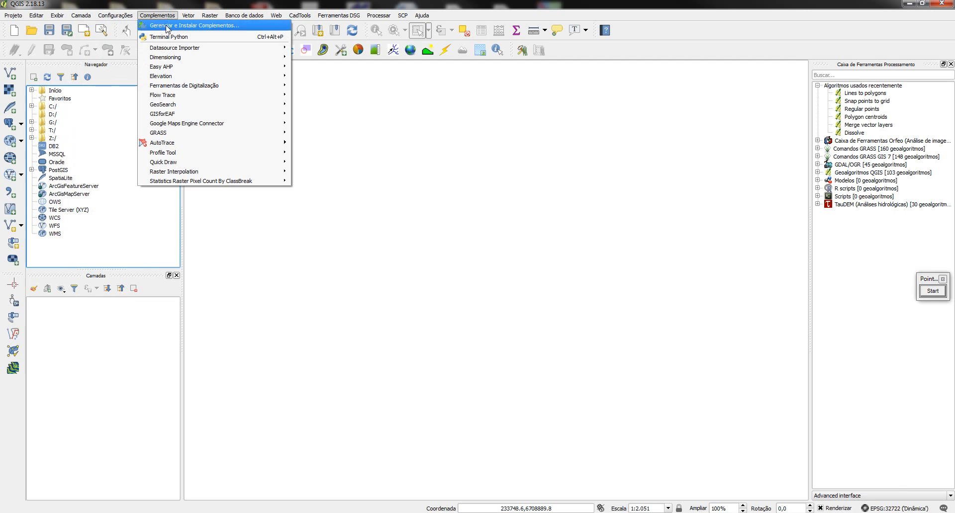
# - Reopen the plugin manager, clear the search text, look over the full list of plugins, and close the manager
pyautogui.click(166, 28)
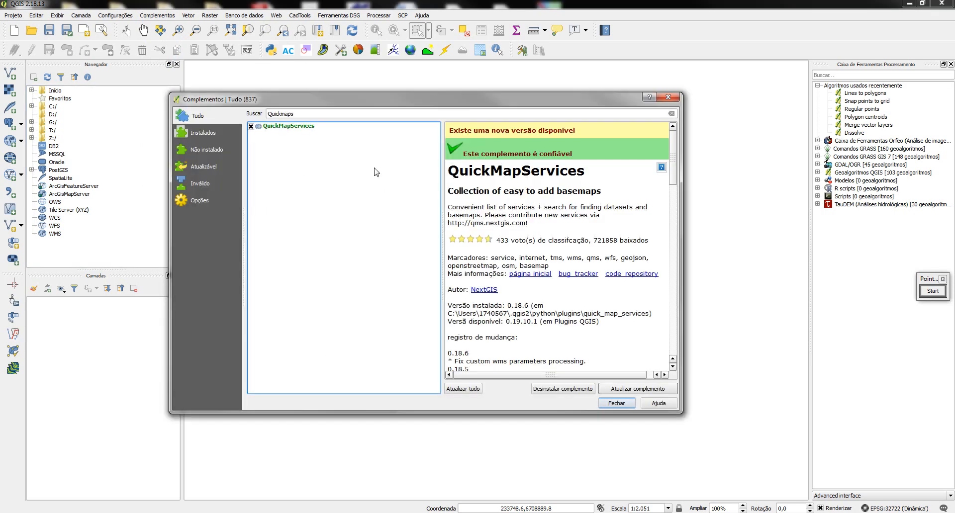
pyautogui.doubleClick(348, 114)
pyautogui.press('BackSpace')
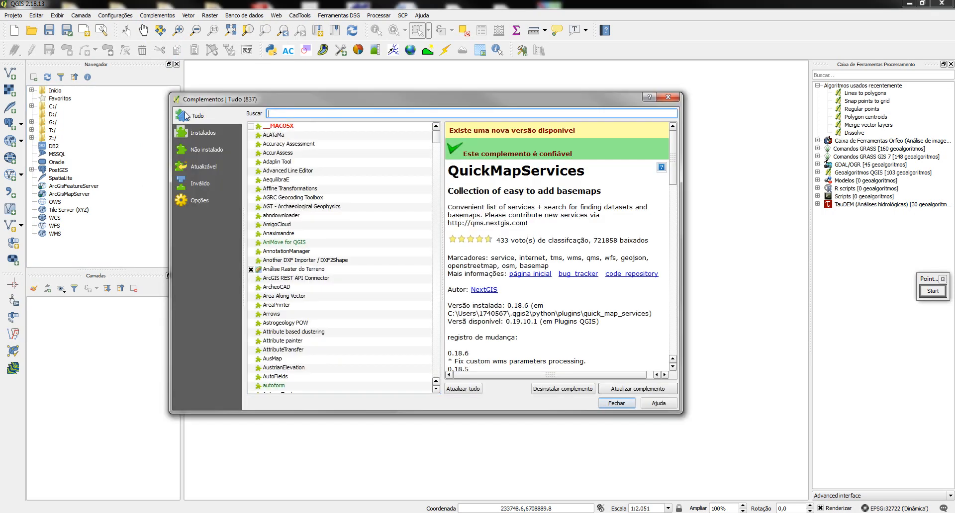
pyautogui.moveTo(436, 137)
pyautogui.mouseDown()
pyautogui.moveTo(438, 377)
pyautogui.moveTo(442, 128)
pyautogui.mouseUp()
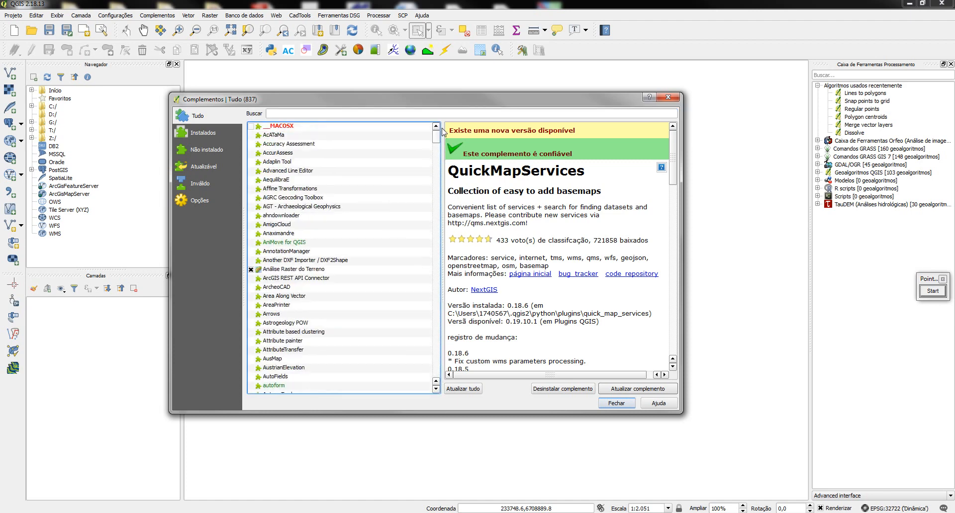
pyautogui.click(616, 403)
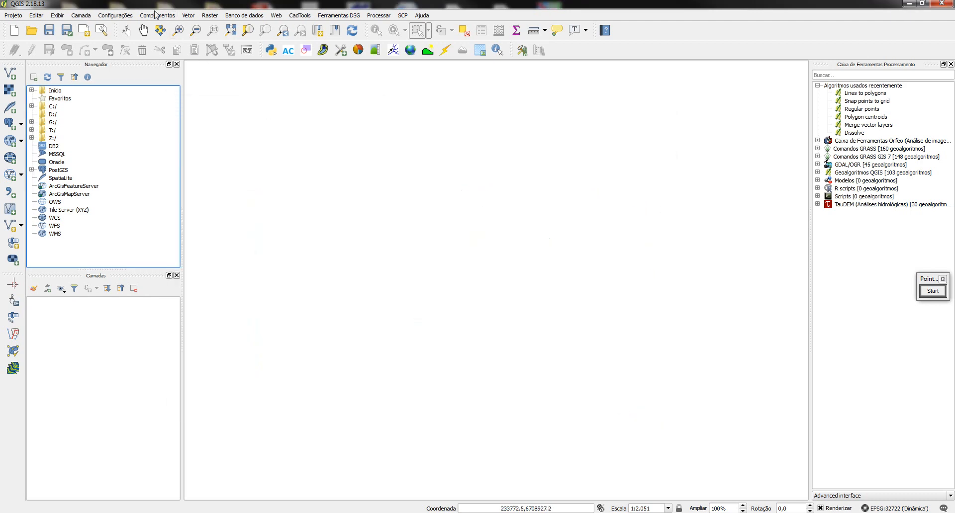
# - Open the QuickMapServices settings and show the section for adding more services
pyautogui.click(277, 16)
pyautogui.moveTo(288, 57)
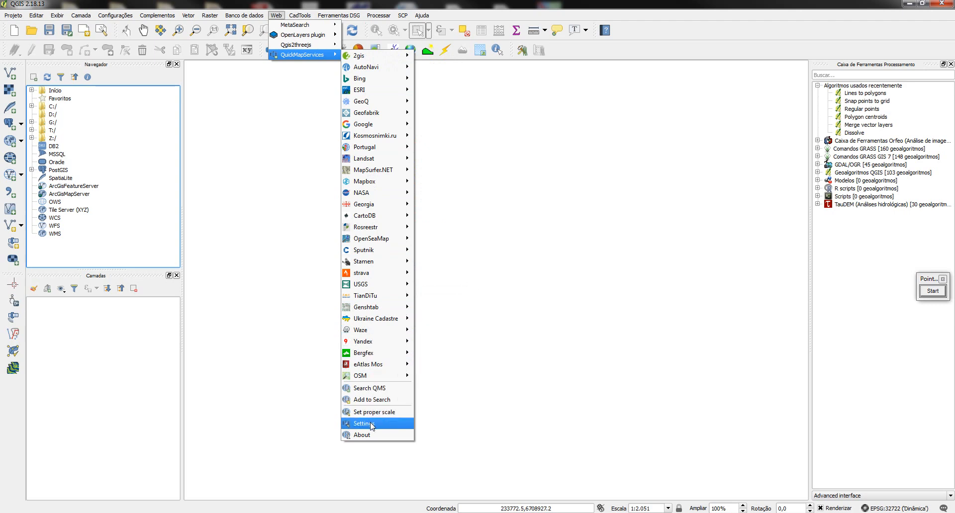
pyautogui.press('ctrl')
pyautogui.press('ctrl')
pyautogui.click(365, 425)
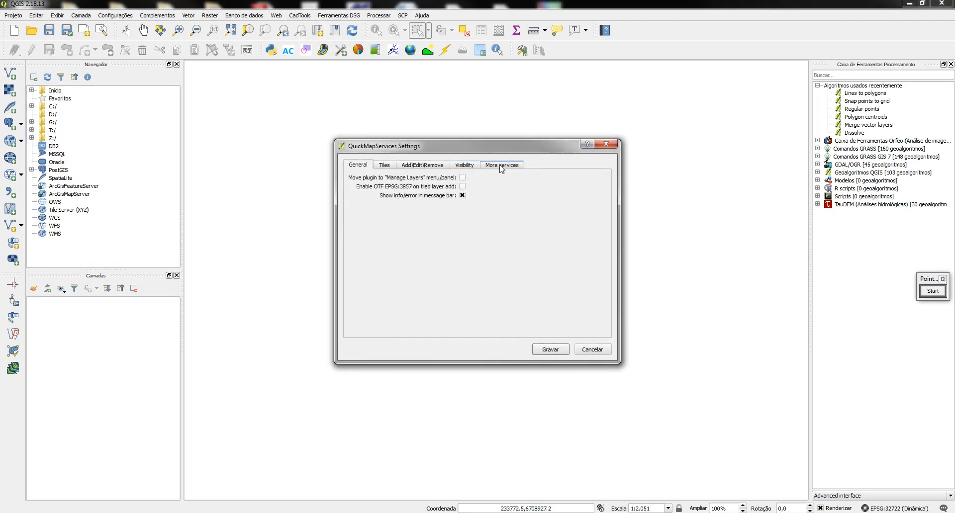
pyautogui.click(502, 169)
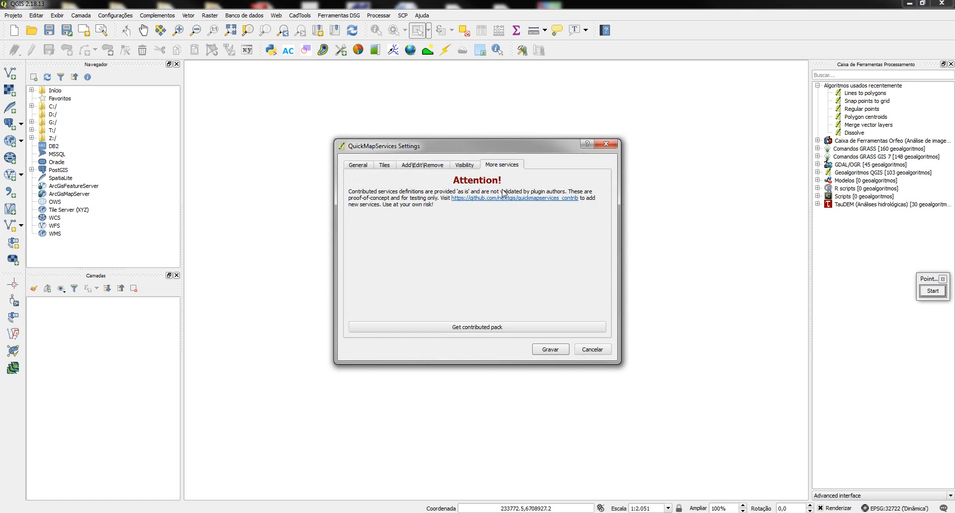
# - Request the contributed pack of extra map services and close the QuickMapServices settings without saving
pyautogui.click(508, 331)
pyautogui.click(508, 331)
pyautogui.click(508, 331)
pyautogui.click(508, 331)
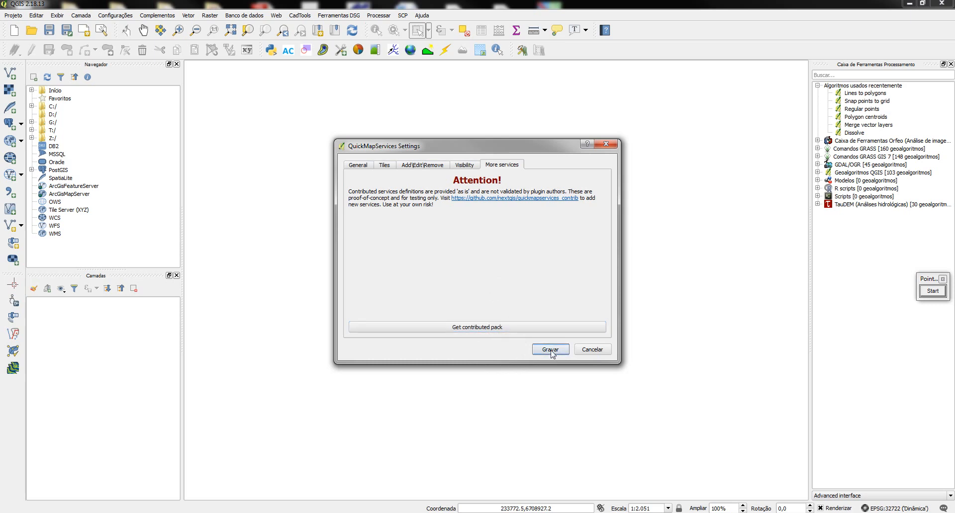
pyautogui.press('ctrl')
pyautogui.press('ctrl')
pyautogui.press('ctrl')
pyautogui.click(596, 350)
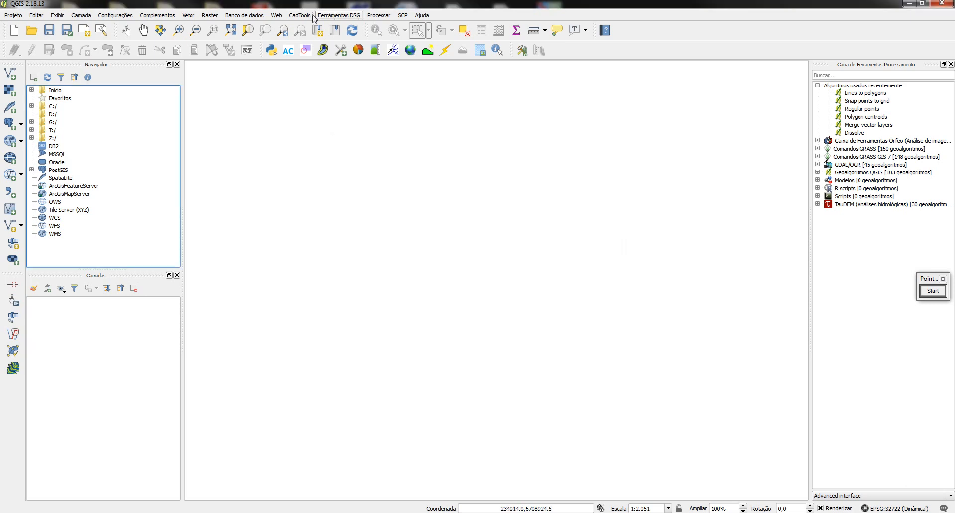
# - Browse the QuickMapServices providers, including Bing, Yandex and OSM, and add the Google Satellite basemap to the project
pyautogui.click(276, 16)
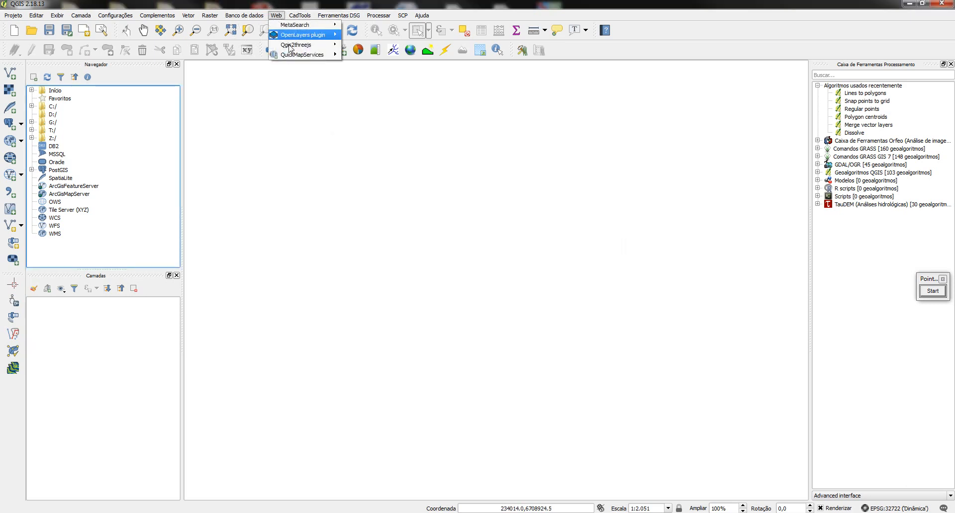
pyautogui.moveTo(302, 55)
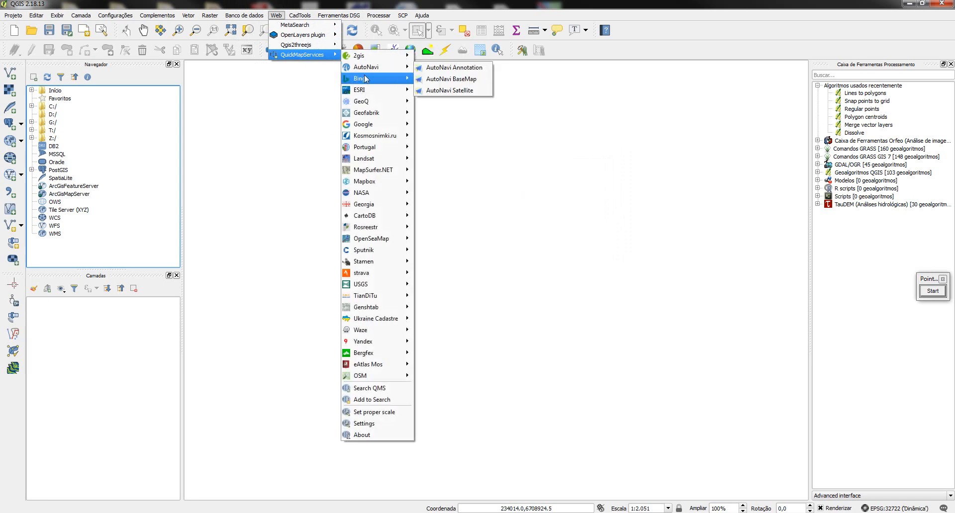
pyautogui.moveTo(372, 80)
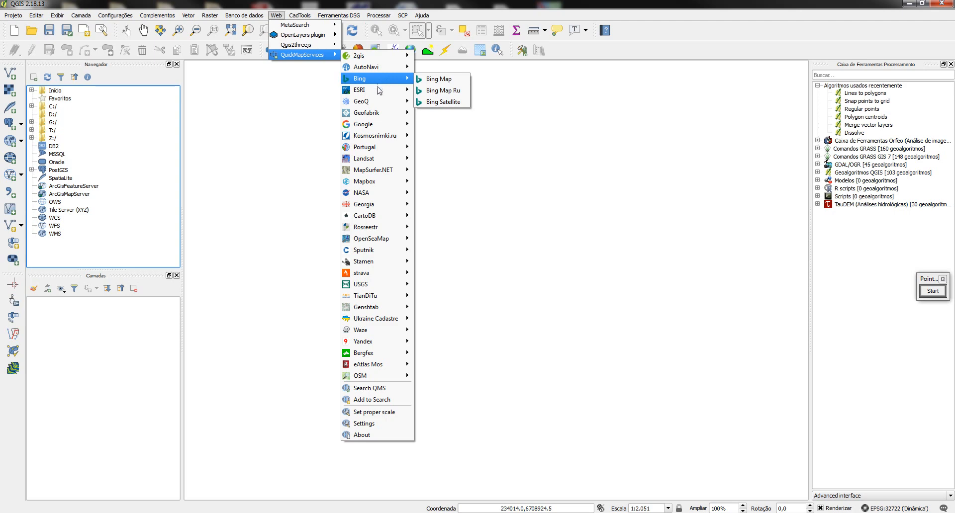
pyautogui.moveTo(376, 127)
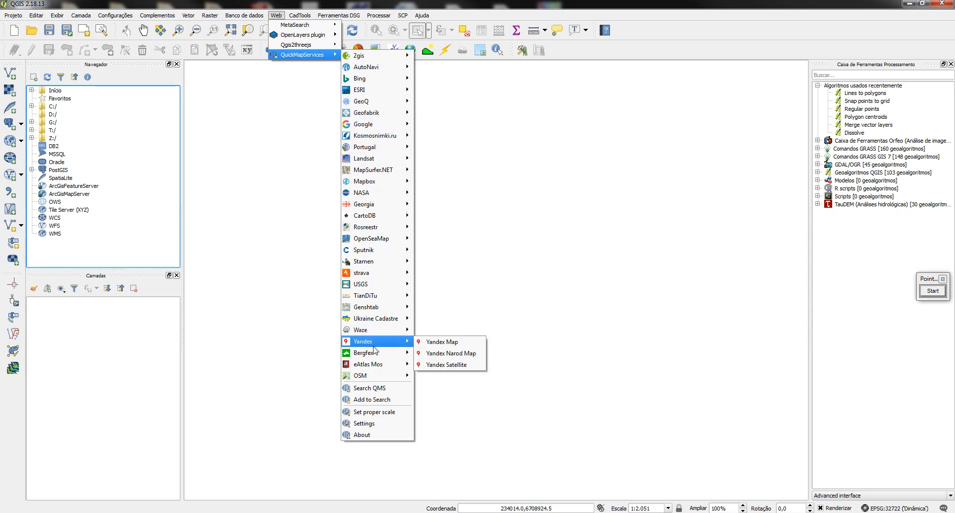
pyautogui.moveTo(376, 353)
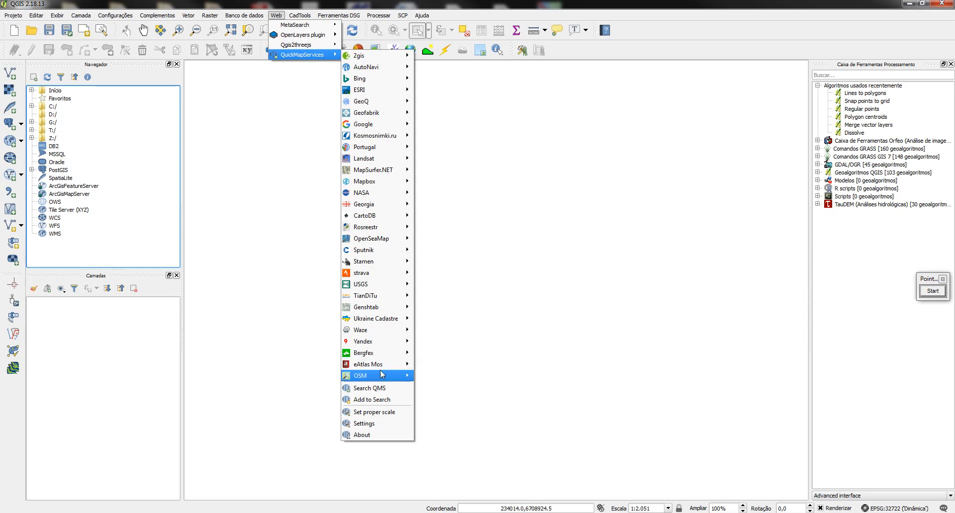
pyautogui.moveTo(382, 379)
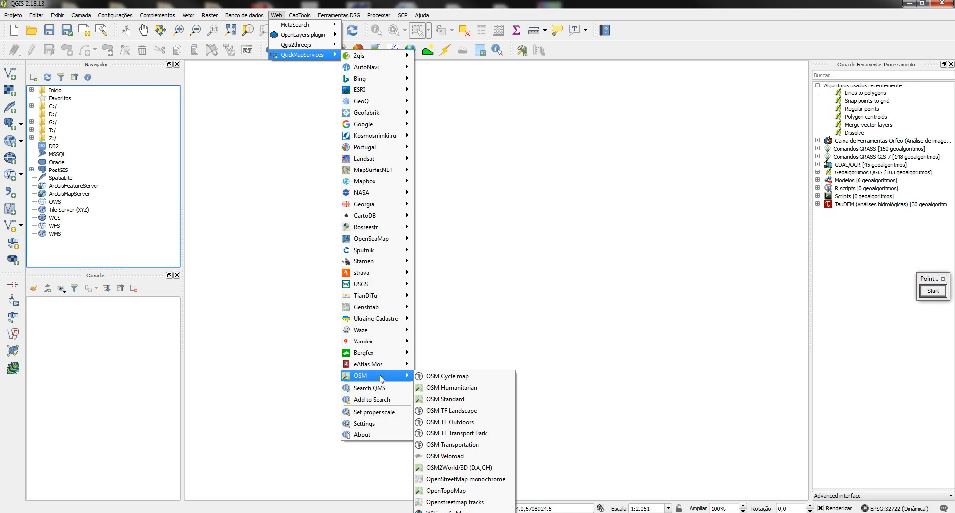
pyautogui.moveTo(375, 126)
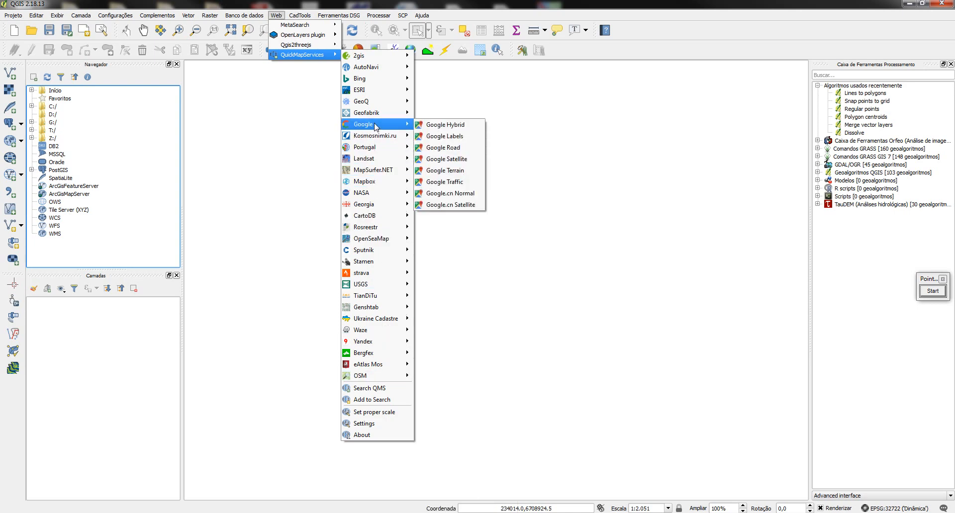
pyautogui.click(454, 163)
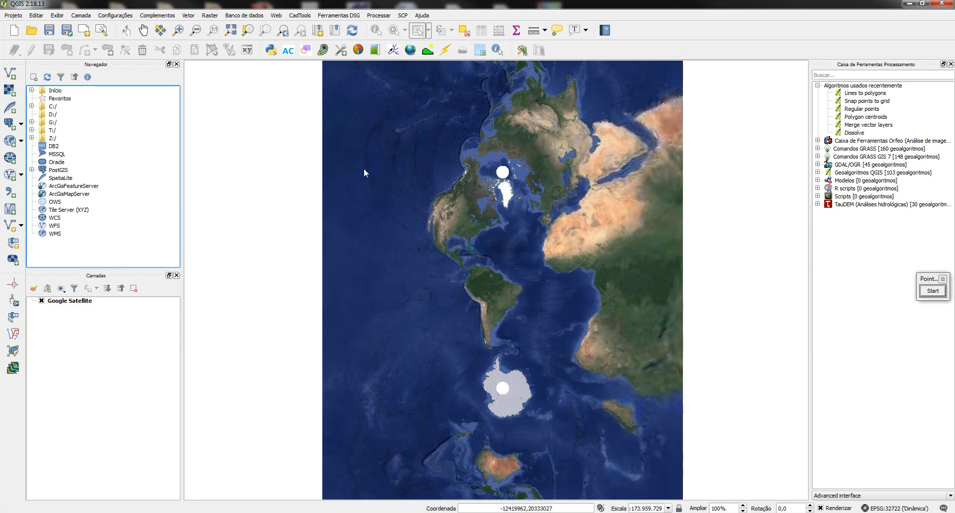
# - Zoom in on the satellite imagery from South America to the farmland beside the terraced field southwest of the city's airport
pyautogui.click(179, 31)
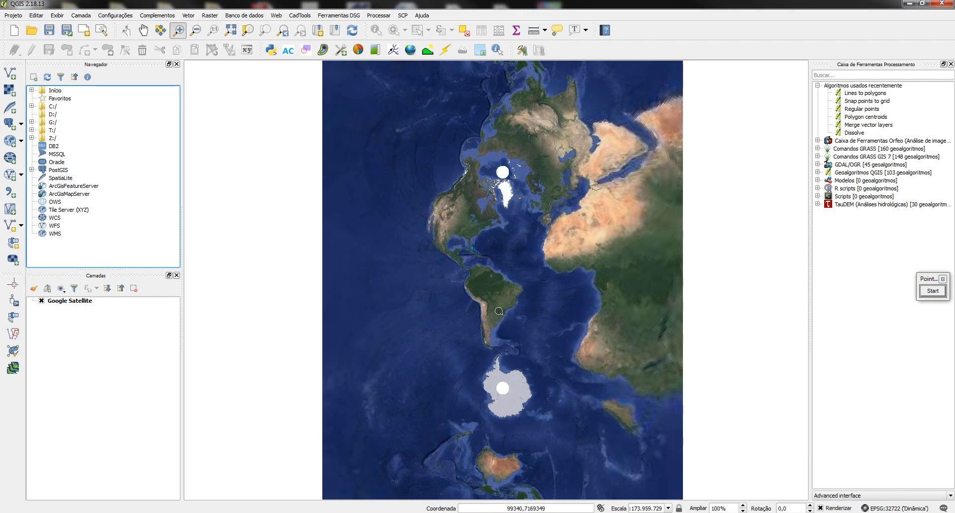
pyautogui.moveTo(496, 308); pyautogui.dragTo(509, 321)
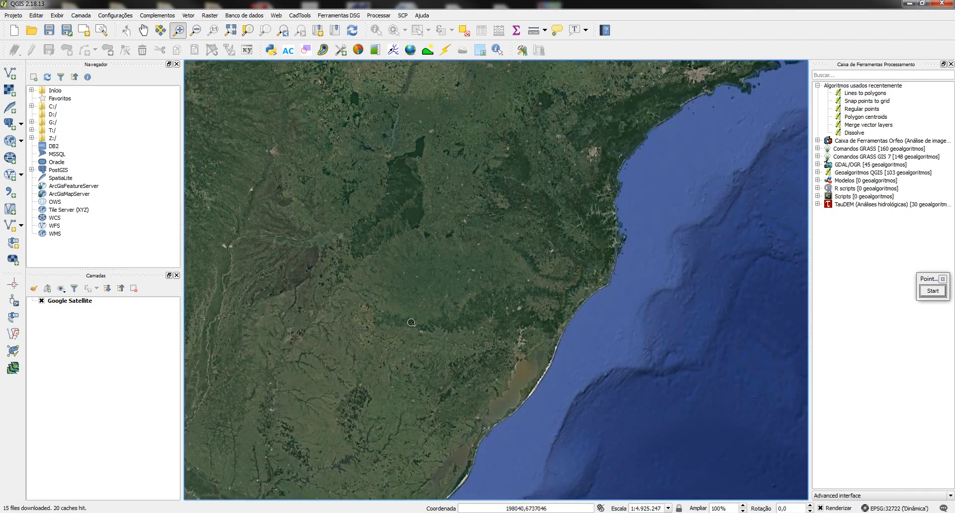
pyautogui.moveTo(411, 322); pyautogui.dragTo(442, 346)
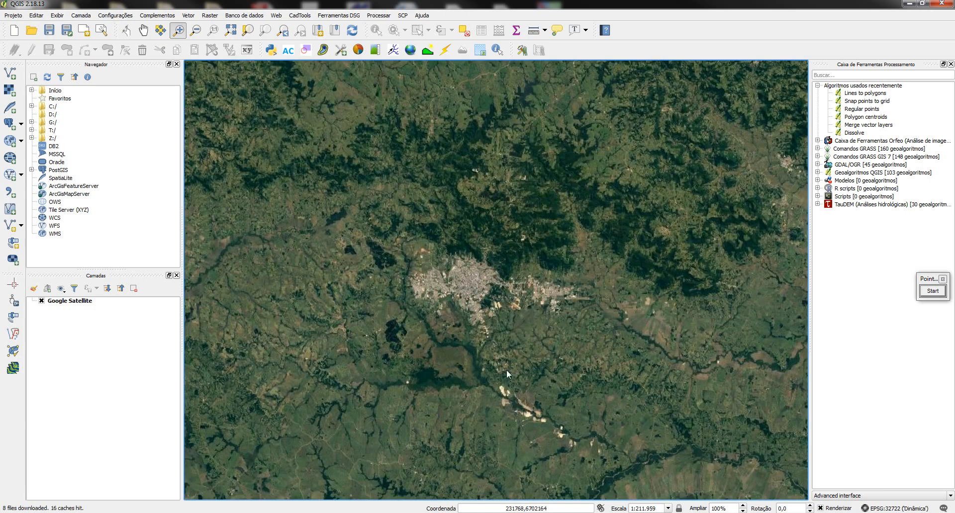
pyautogui.moveTo(522, 276); pyautogui.dragTo(590, 341)
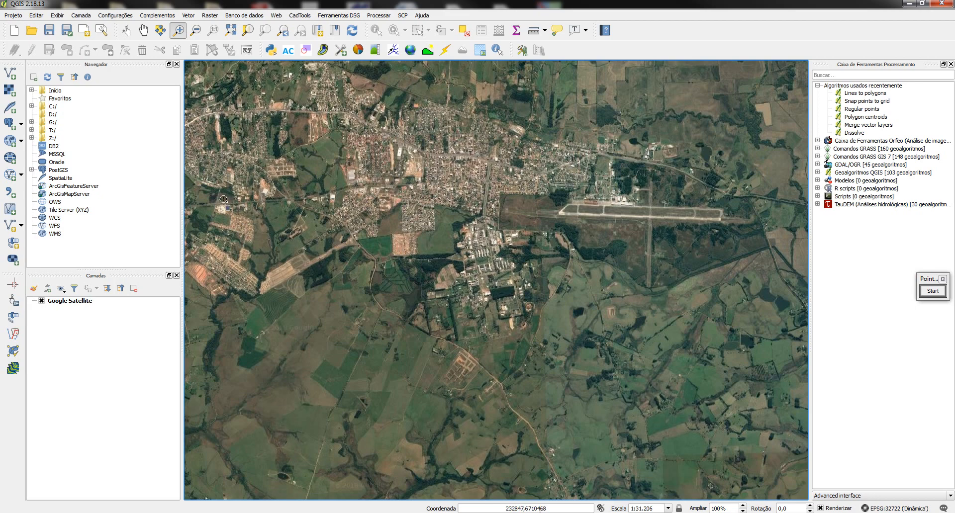
pyautogui.moveTo(221, 202); pyautogui.dragTo(401, 346)
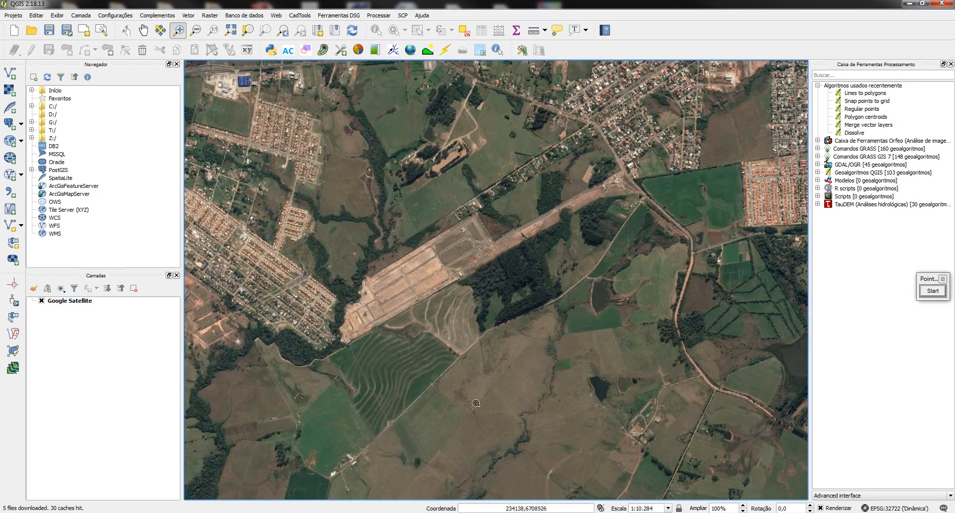
pyautogui.moveTo(476, 374); pyautogui.dragTo(472, 310)
pyautogui.click(472, 310)
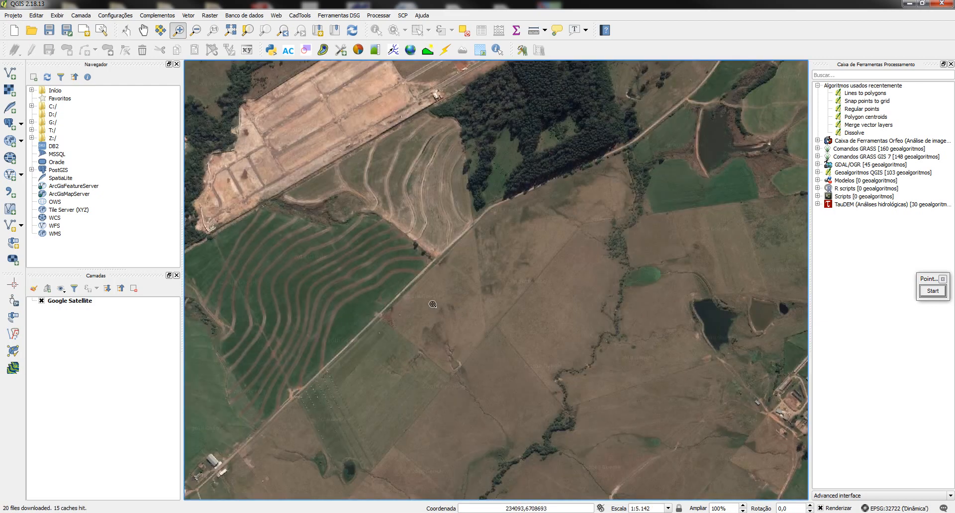
pyautogui.click(432, 305)
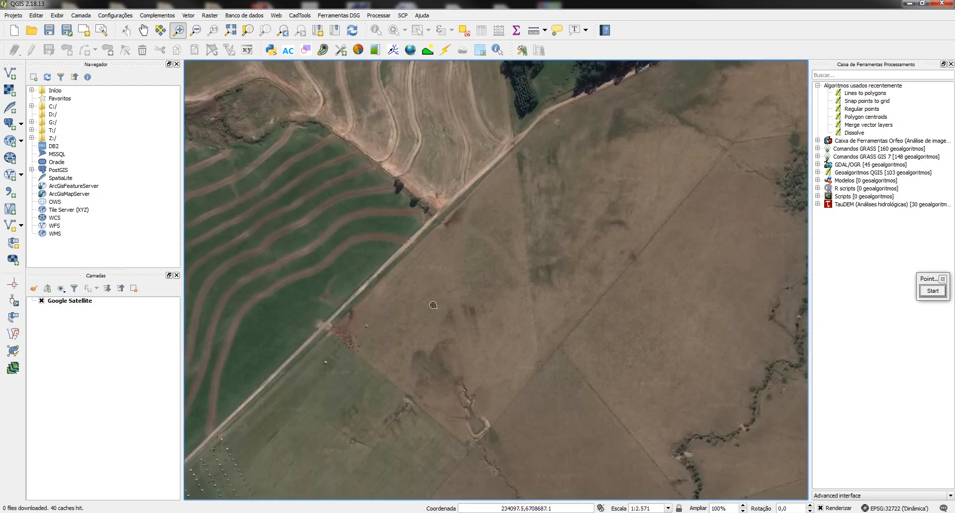
# - Examine the terraced field, the dirt road and the neighbouring pastures up close and from farther out
pyautogui.moveTo(354, 246); pyautogui.dragTo(566, 340)
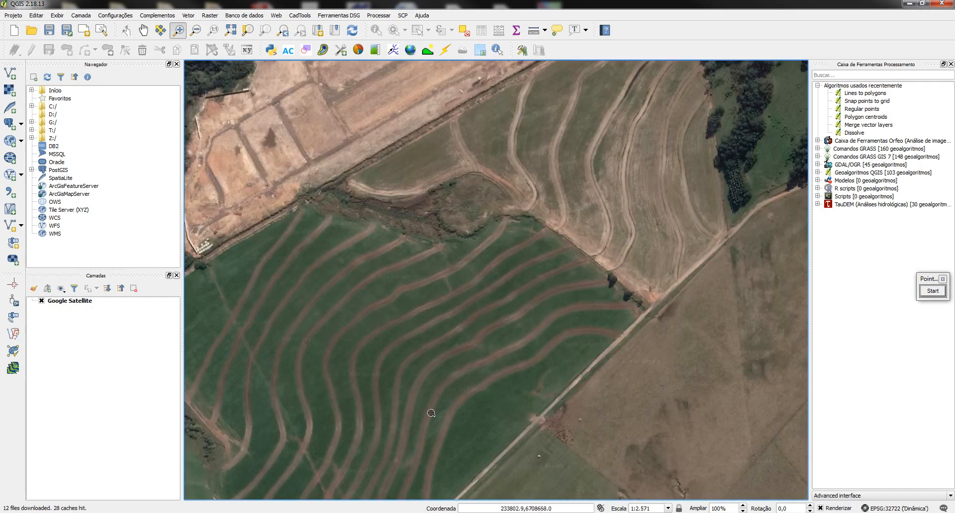
pyautogui.moveTo(428, 411); pyautogui.dragTo(474, 322)
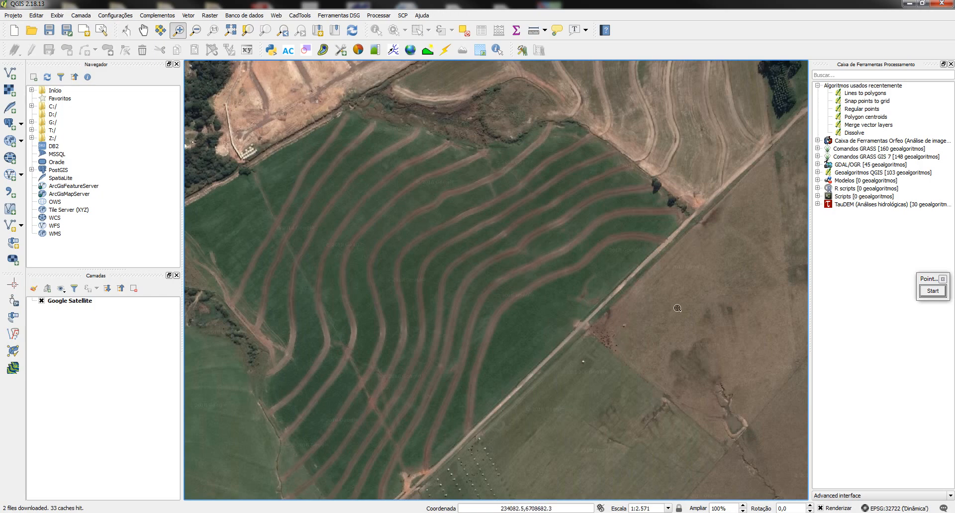
pyautogui.moveTo(677, 309); pyautogui.dragTo(463, 305)
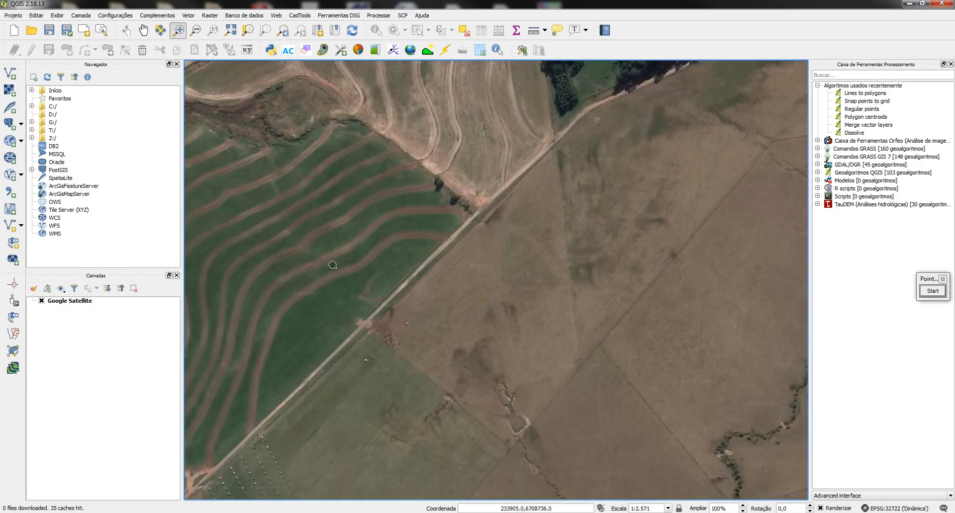
pyautogui.moveTo(333, 264); pyautogui.dragTo(514, 414)
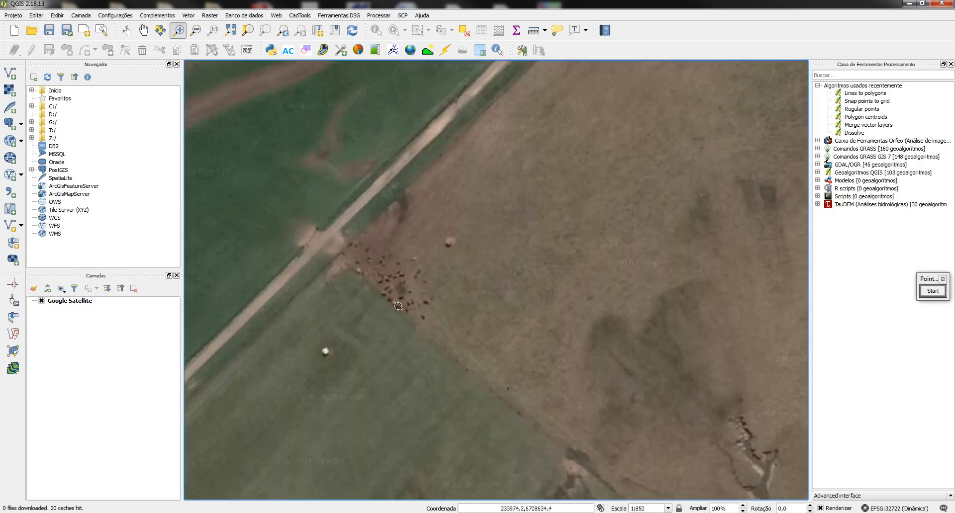
pyautogui.scroll(-1, 532, 337)
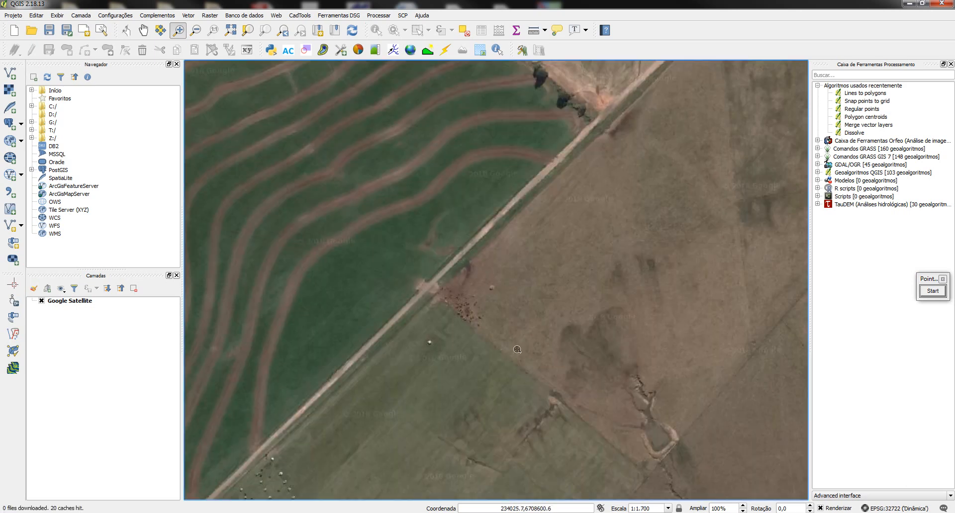
pyautogui.moveTo(322, 452); pyautogui.dragTo(494, 253)
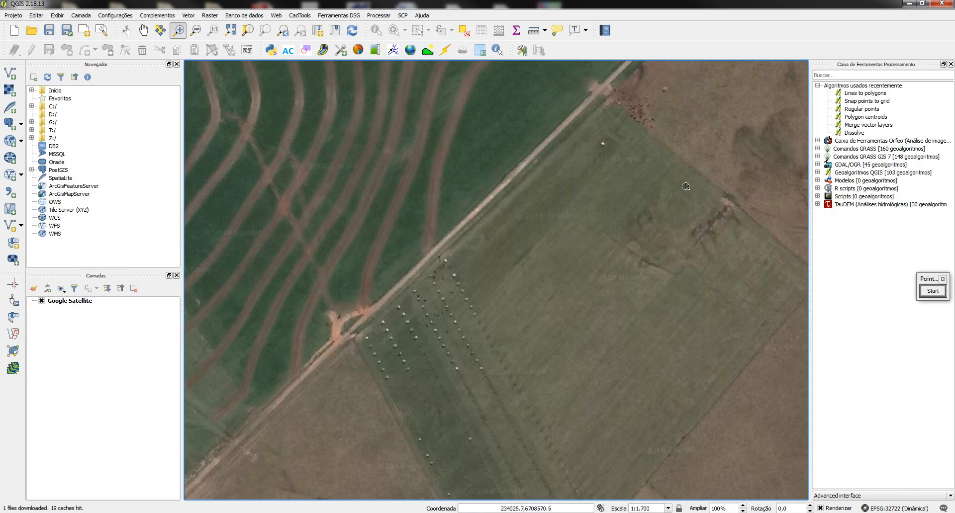
pyautogui.moveTo(711, 179); pyautogui.dragTo(484, 343)
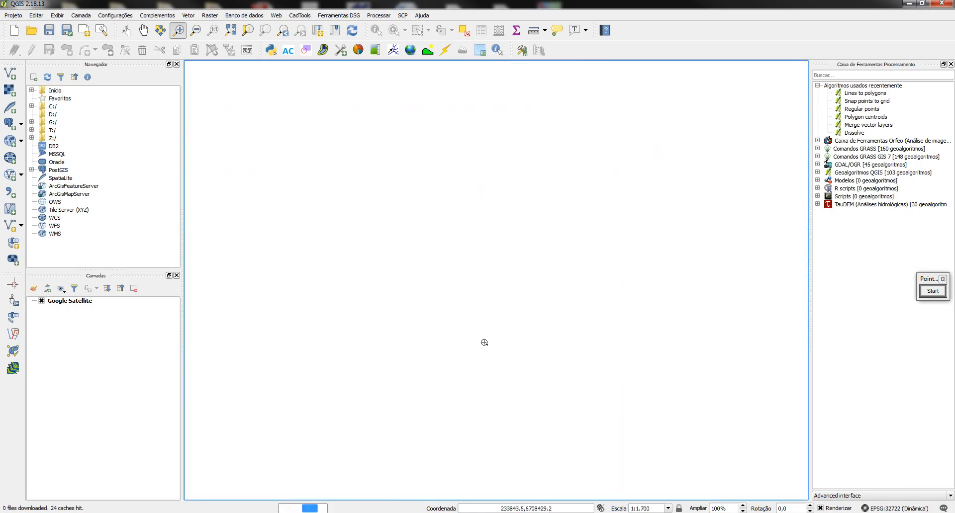
pyautogui.moveTo(617, 270); pyautogui.dragTo(542, 334)
pyautogui.scroll(-1, 540, 333)
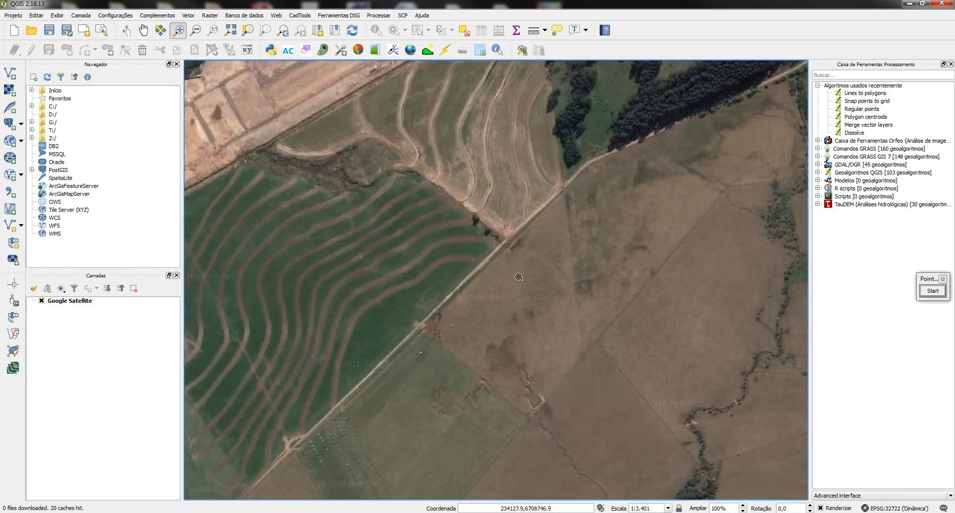
pyautogui.moveTo(396, 159); pyautogui.dragTo(632, 438)
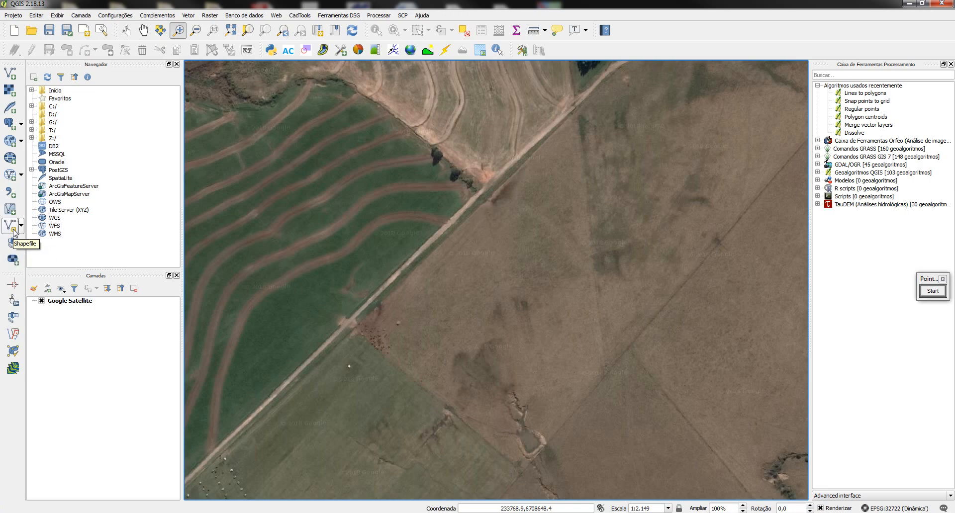
pyautogui.click(83, 19)
pyautogui.moveTo(92, 26)
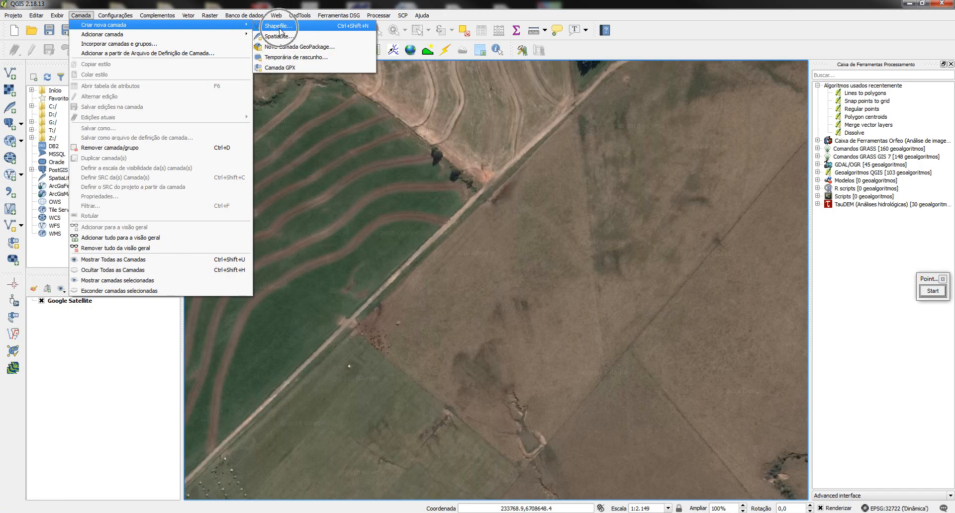
pyautogui.click(14, 226)
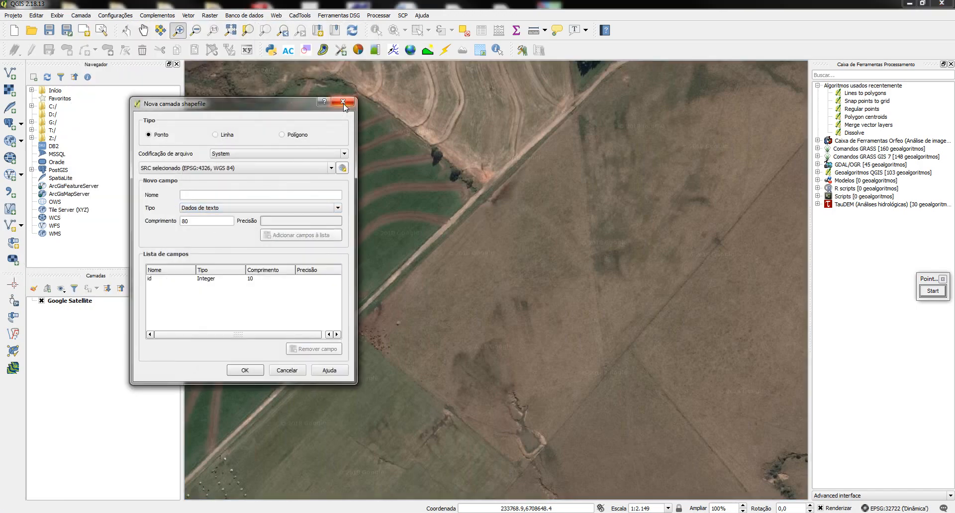
pyautogui.click(343, 101)
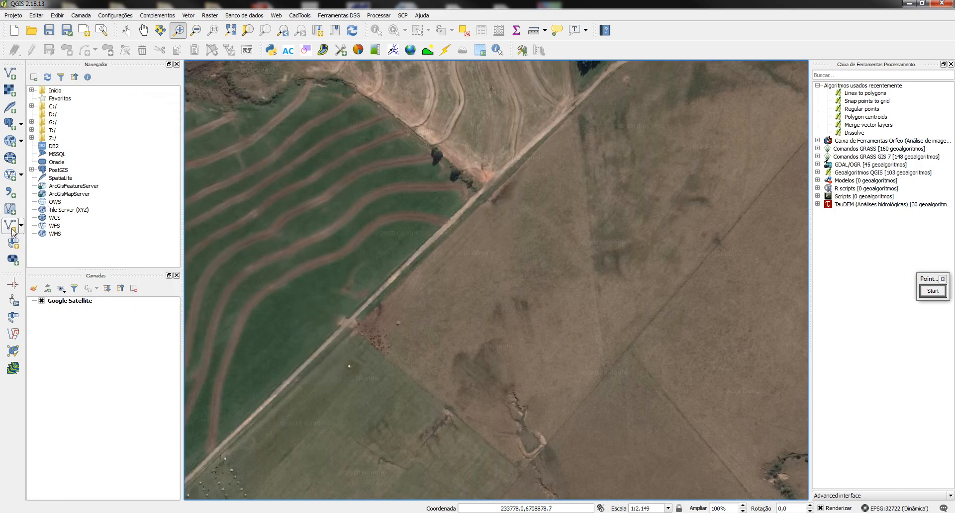
pyautogui.press('ctrl')
pyautogui.press('ctrl')
pyautogui.click(12, 230)
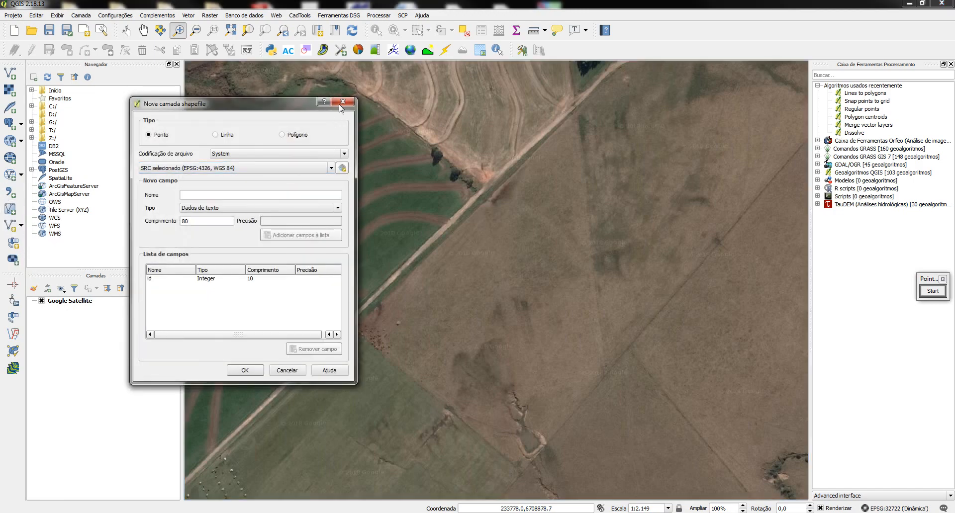
pyautogui.click(343, 102)
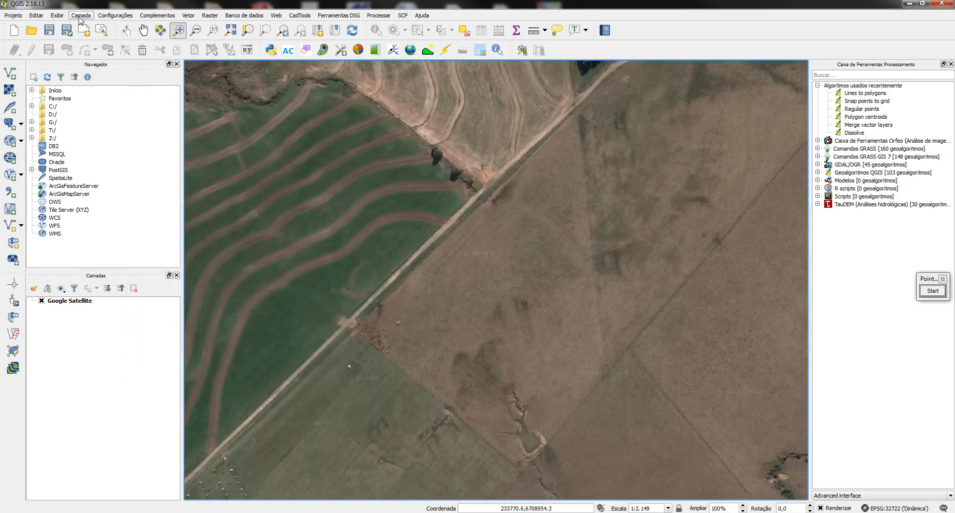
pyautogui.click(81, 15)
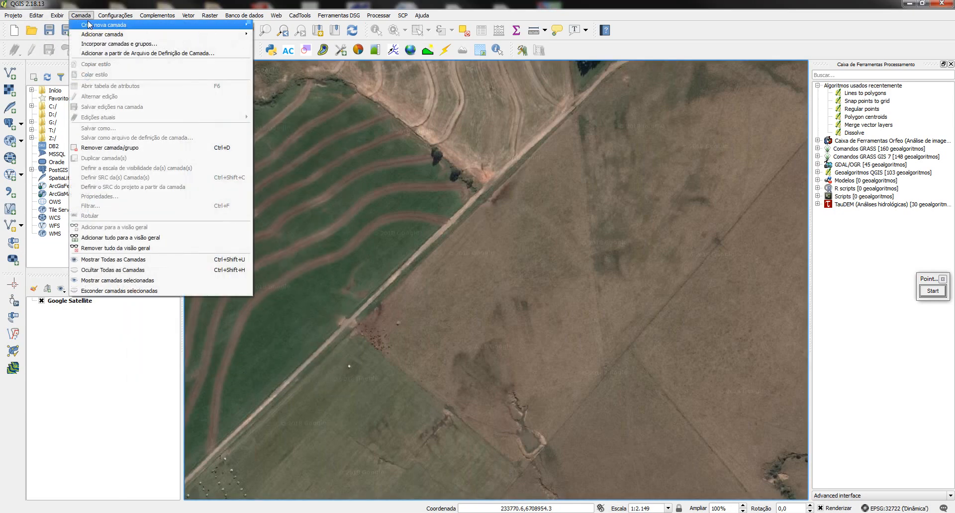
pyautogui.moveTo(153, 28)
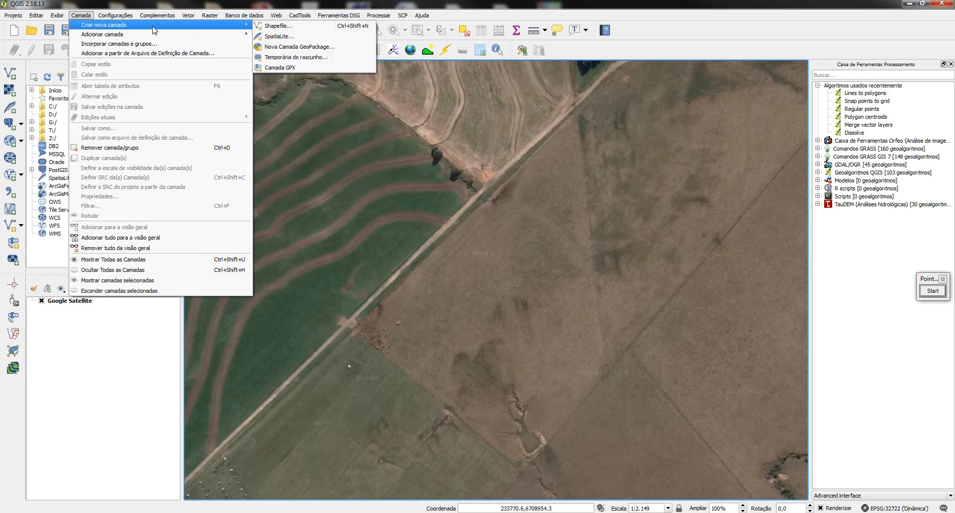
pyautogui.click(271, 28)
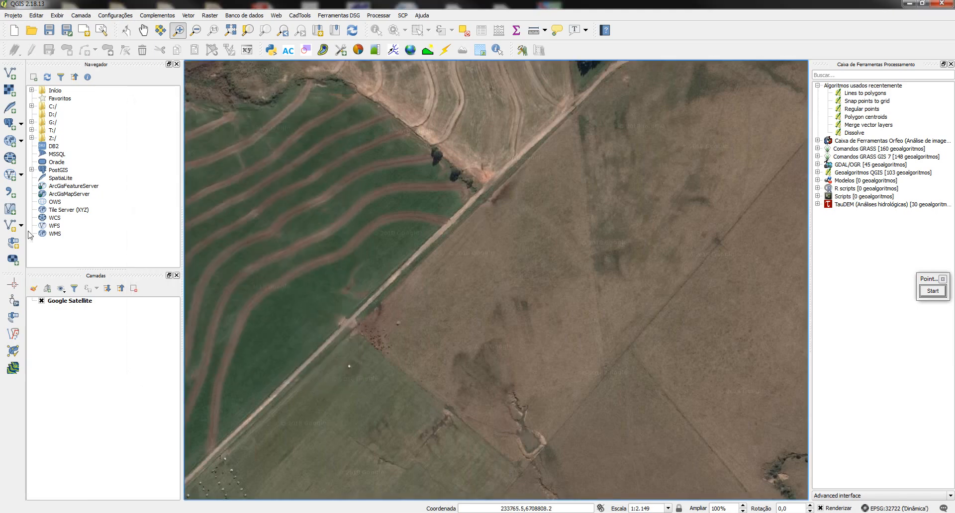
# - Start a new shapefile layer and set its geometry type to Polígono
pyautogui.click(11, 231)
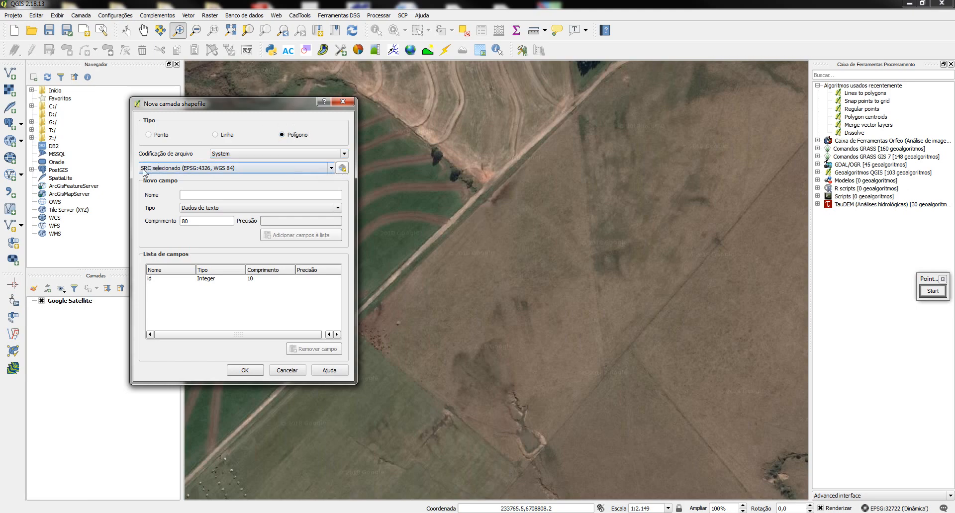
pyautogui.press('ctrl')
pyautogui.press('ctrl')
pyautogui.press('ctrl')
pyautogui.press('ctrl')
pyautogui.press('ctrl')
pyautogui.press('ctrl')
pyautogui.press('ctrl')
pyautogui.press('ctrl')
pyautogui.press('ctrl')
pyautogui.press('ctrl')
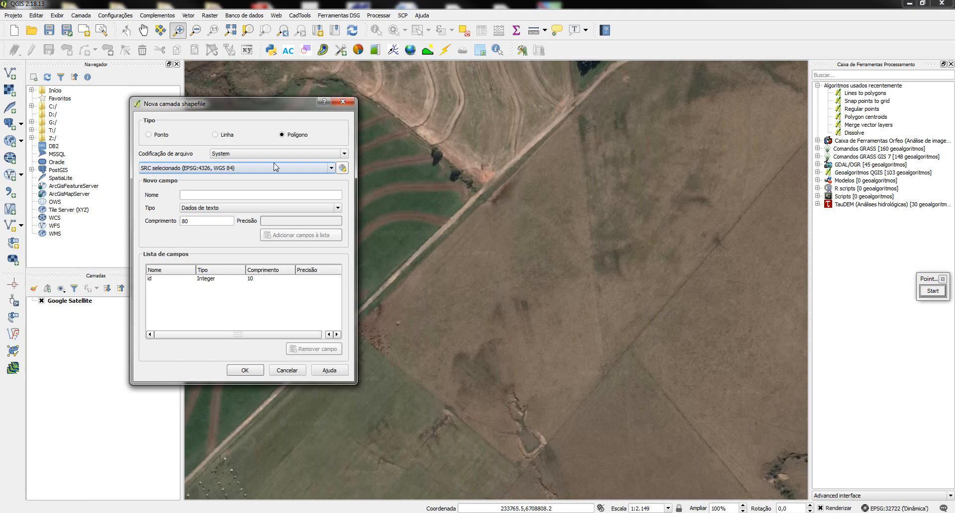
pyautogui.click(343, 168)
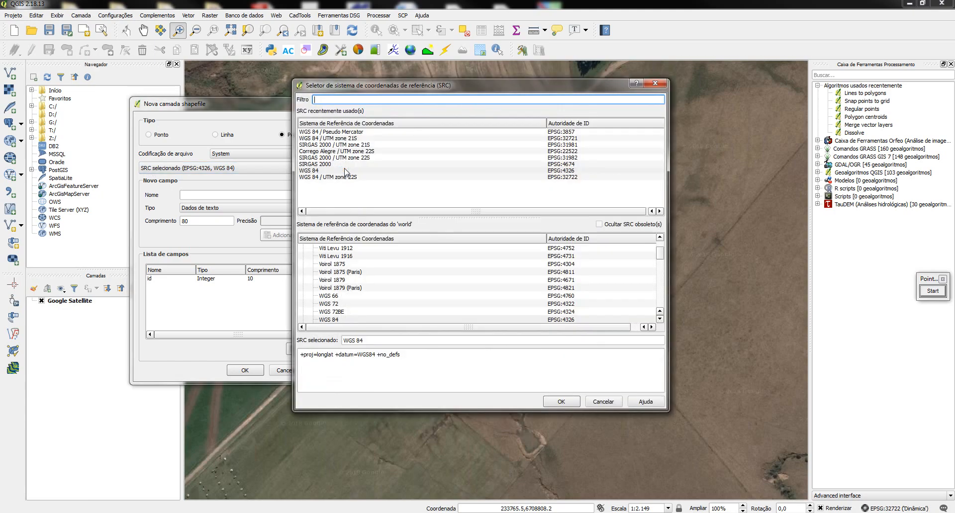
pyautogui.click(655, 83)
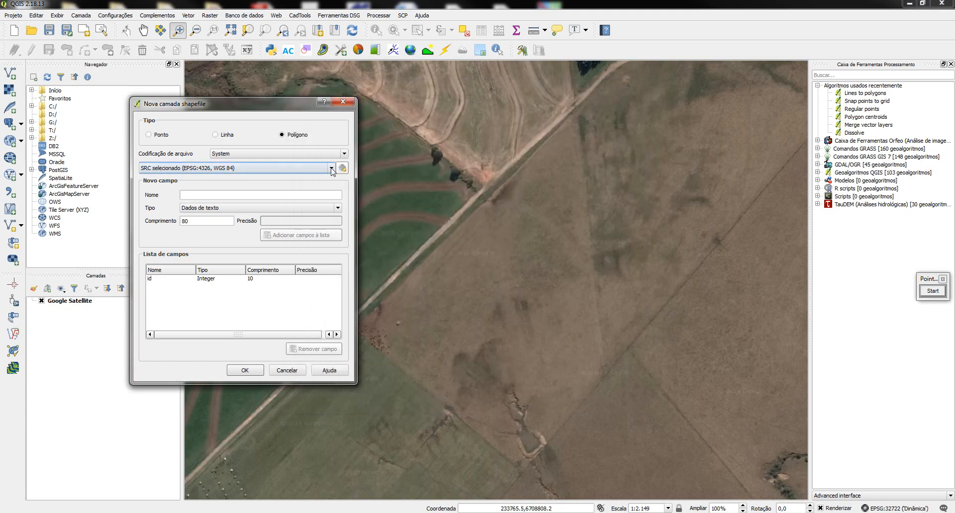
pyautogui.press('ctrl')
pyautogui.press('ctrl')
pyautogui.press('ctrl')
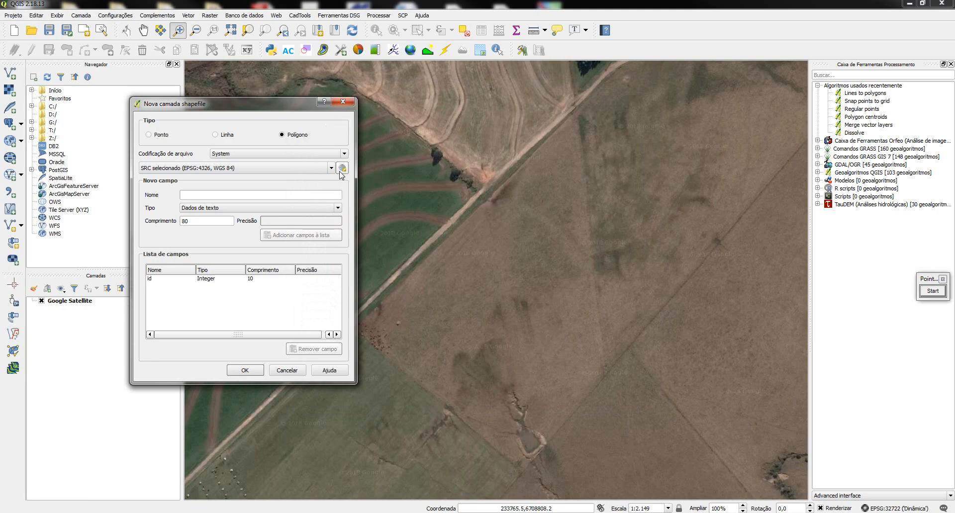
# - Set the new shapefile's coordinate reference system to WGS 84 / UTM zone 22S (EPSG:32722) from the recently used systems
pyautogui.click(343, 169)
pyautogui.press('ctrl')
pyautogui.click(343, 170)
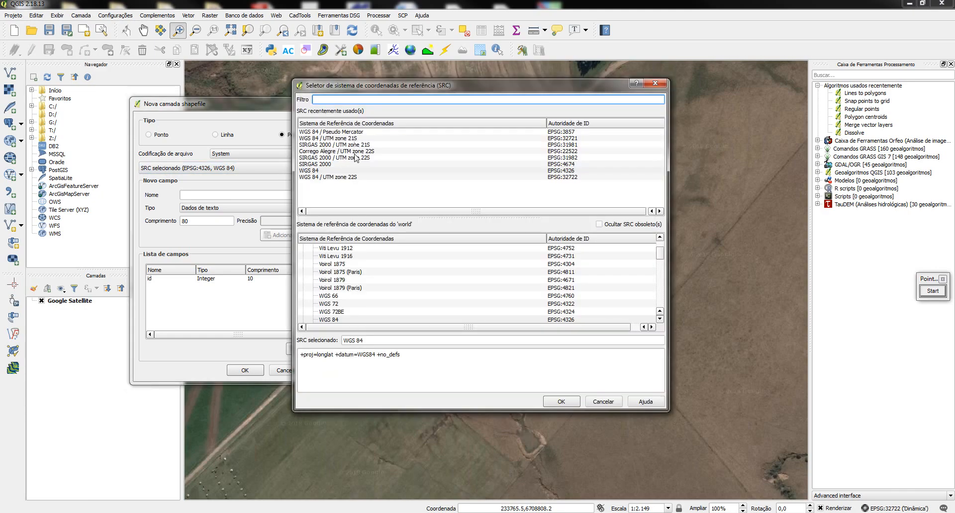
pyautogui.click(351, 178)
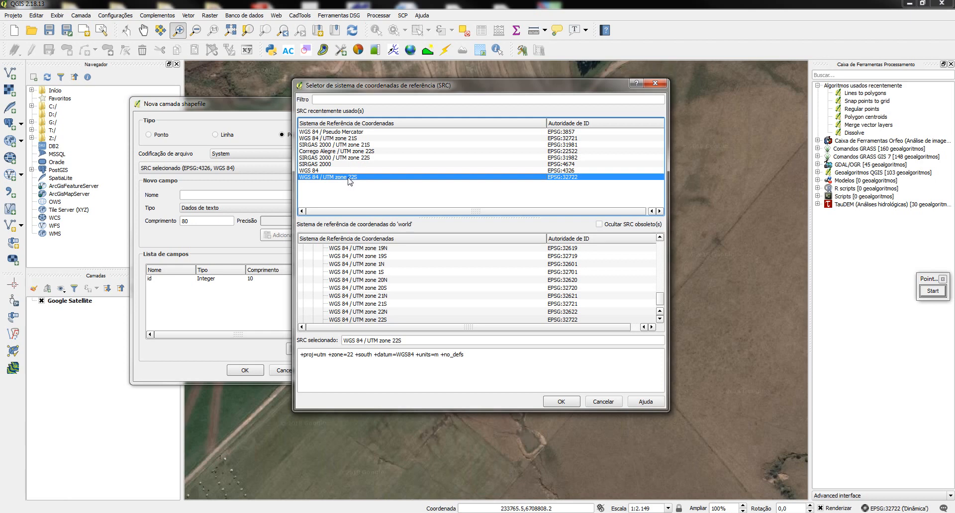
pyautogui.doubleClick(349, 179)
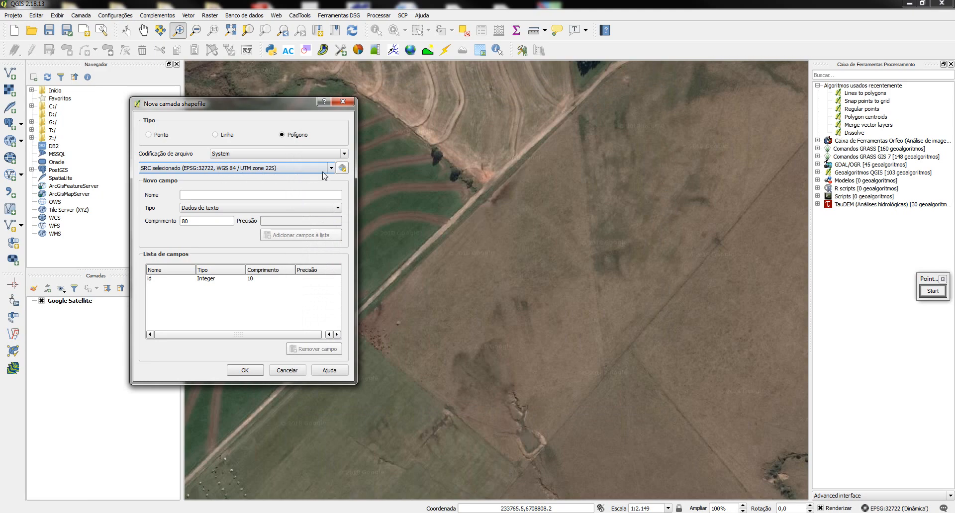
# - Filter the coordinate reference systems by "WGS 84 / UTM" and confirm WGS 84 / UTM zone 22S from the world list
pyautogui.click(342, 169)
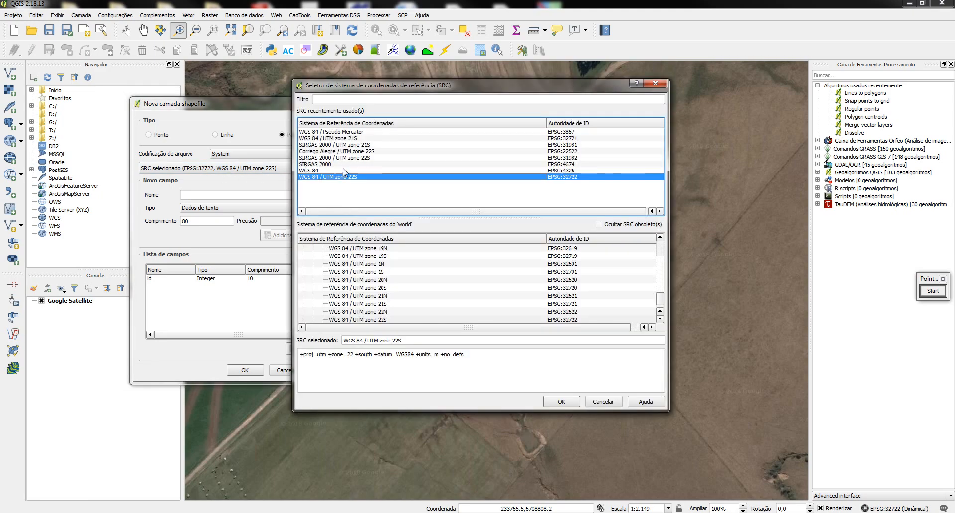
pyautogui.click(334, 99)
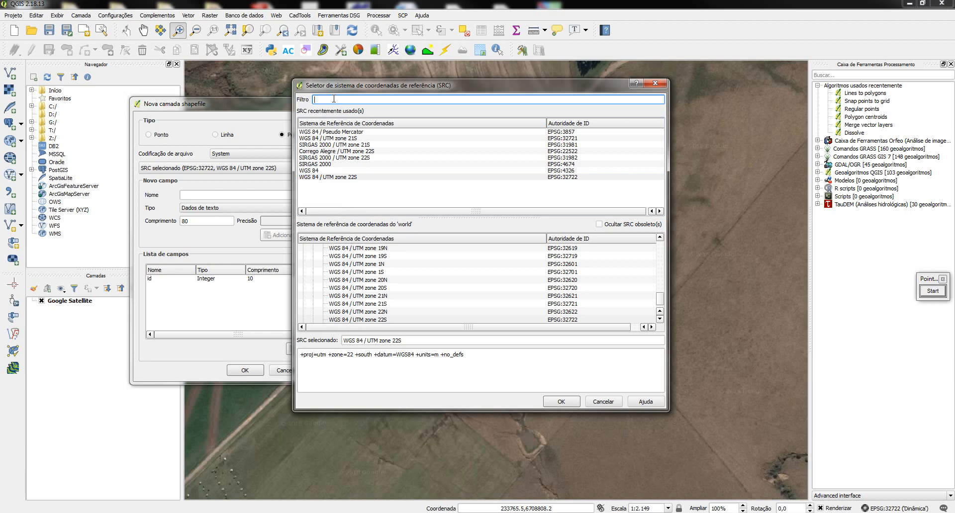
pyautogui.write('WGS')
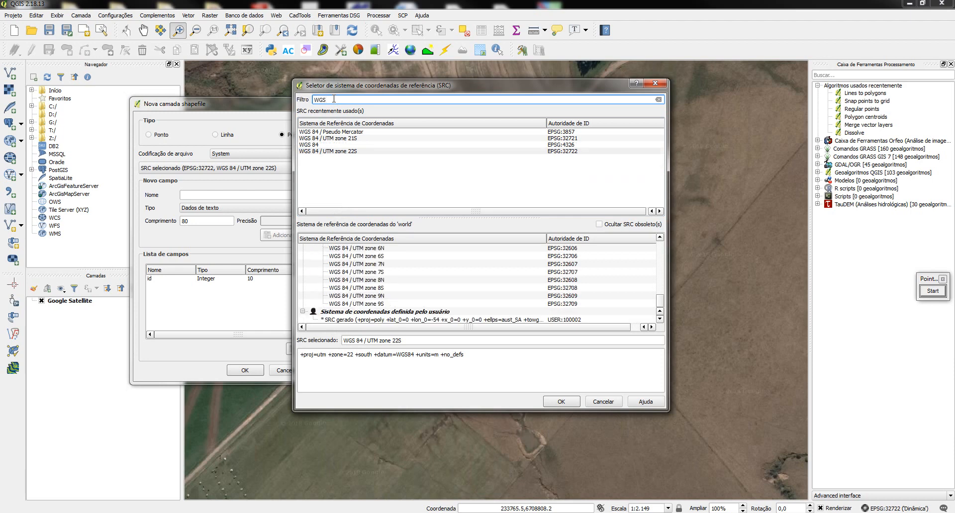
pyautogui.write(' 8')
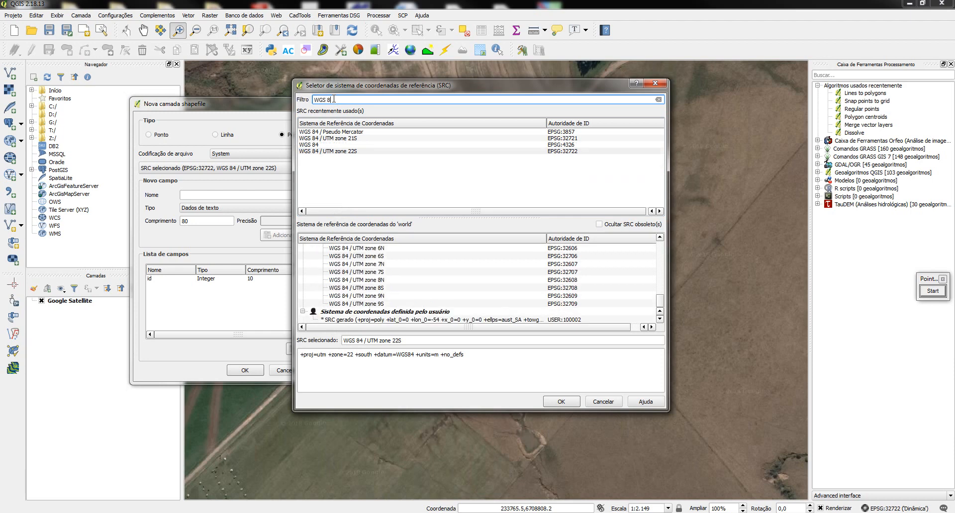
pyautogui.write('4/')
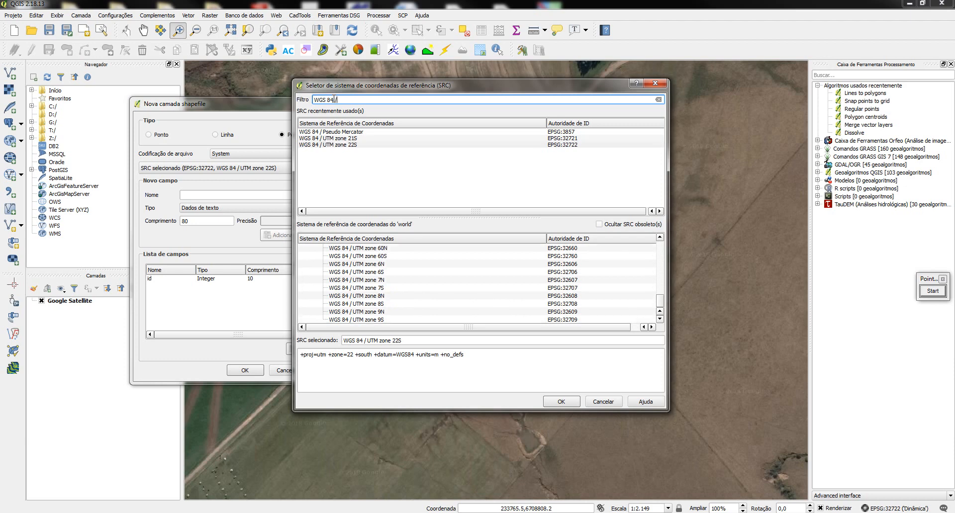
pyautogui.write(' UTM')
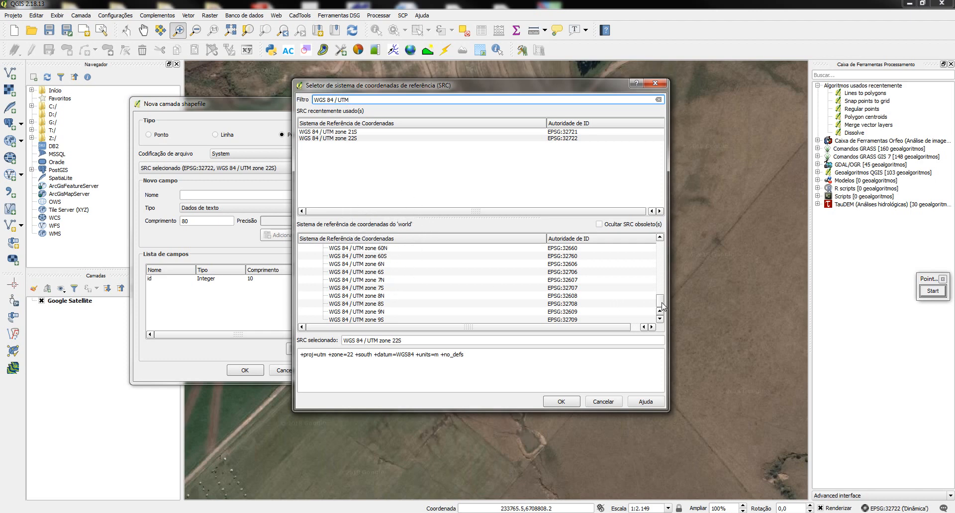
pyautogui.moveTo(660, 304); pyautogui.dragTo(661, 266)
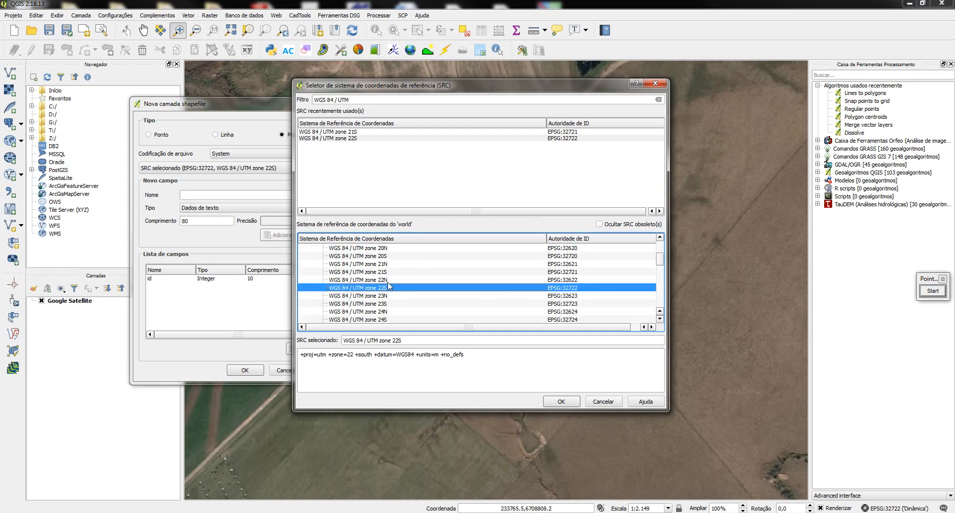
pyautogui.click(561, 402)
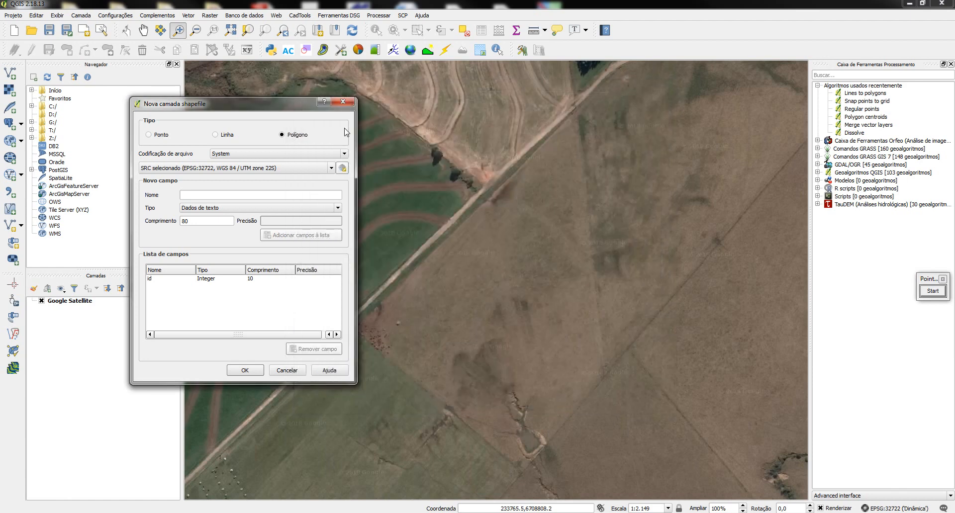
# - Add a text field named Talhão with a length of 80 to the shapefile's field list
pyautogui.click(208, 195)
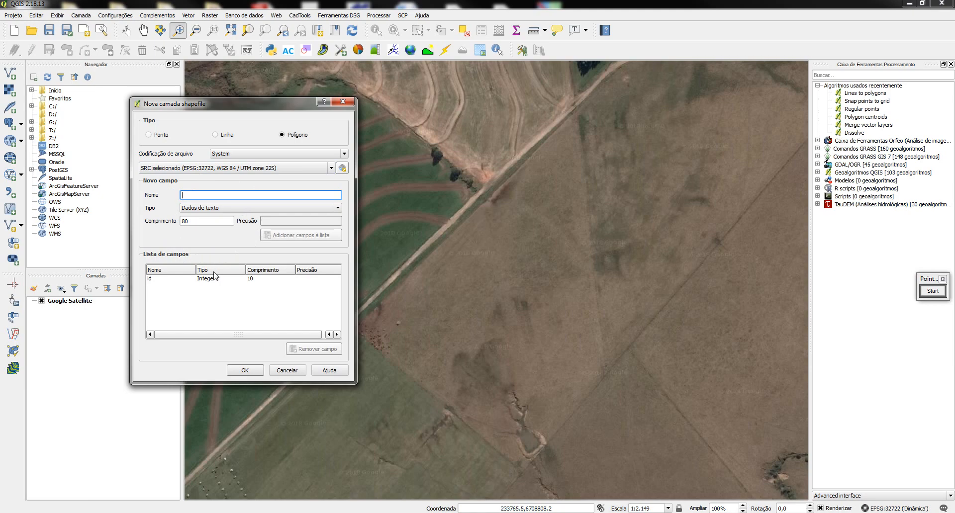
pyautogui.write('Talhão')
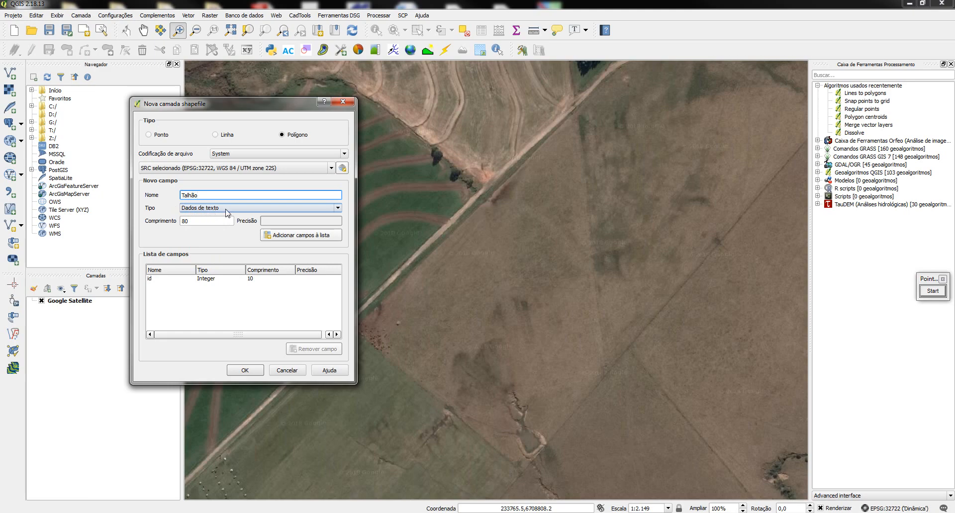
pyautogui.click(196, 222)
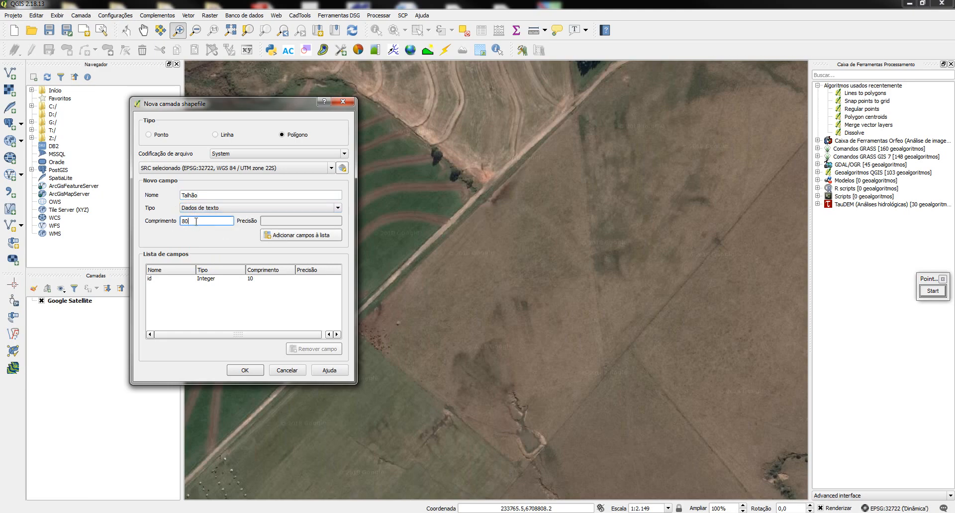
pyautogui.click(319, 235)
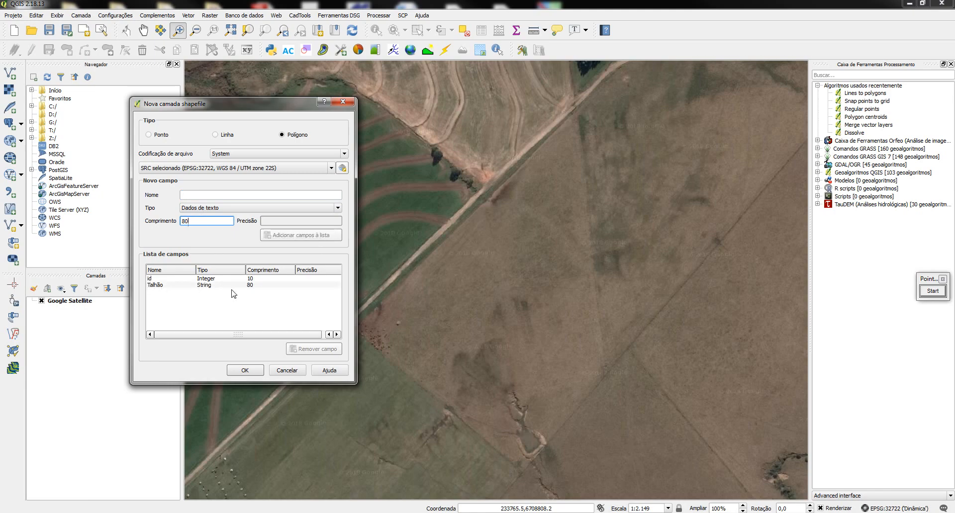
# - Add a decimal number field named Área with length 20 and precision 3 to the shapefile's field list
pyautogui.click(202, 194)
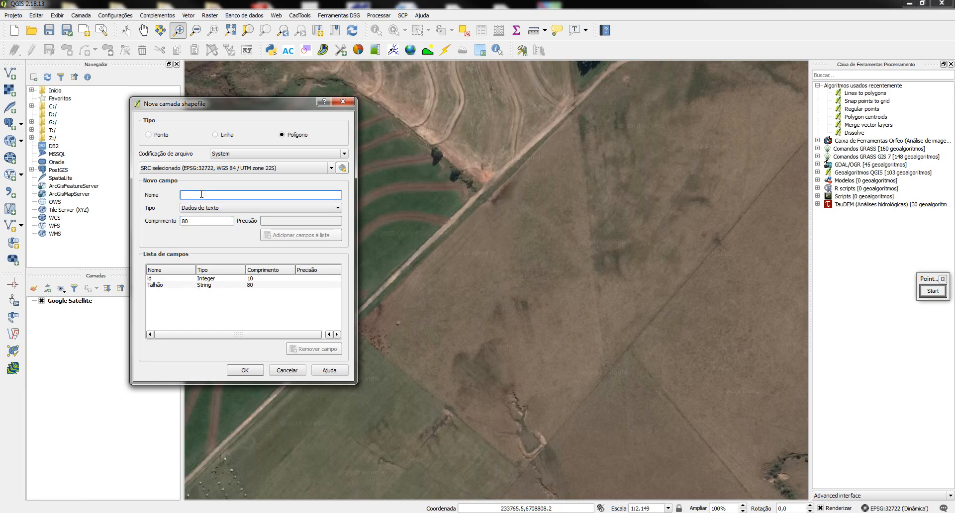
pyautogui.write('Área')
pyautogui.click(198, 209)
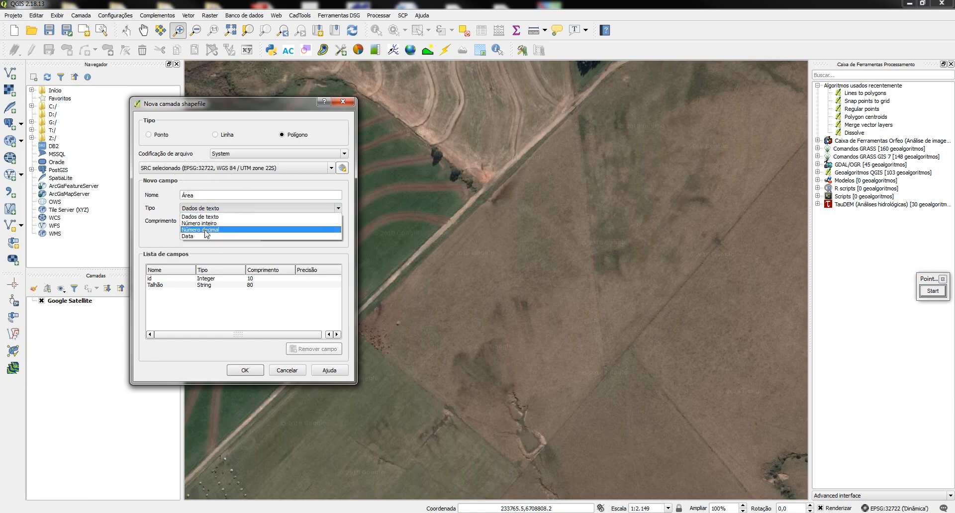
pyautogui.click(207, 230)
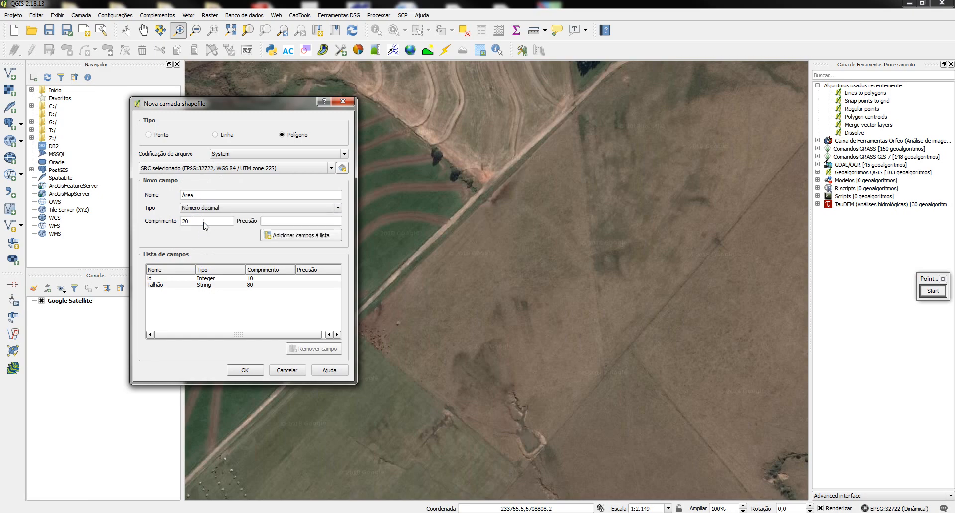
pyautogui.click(205, 222)
pyautogui.click(276, 218)
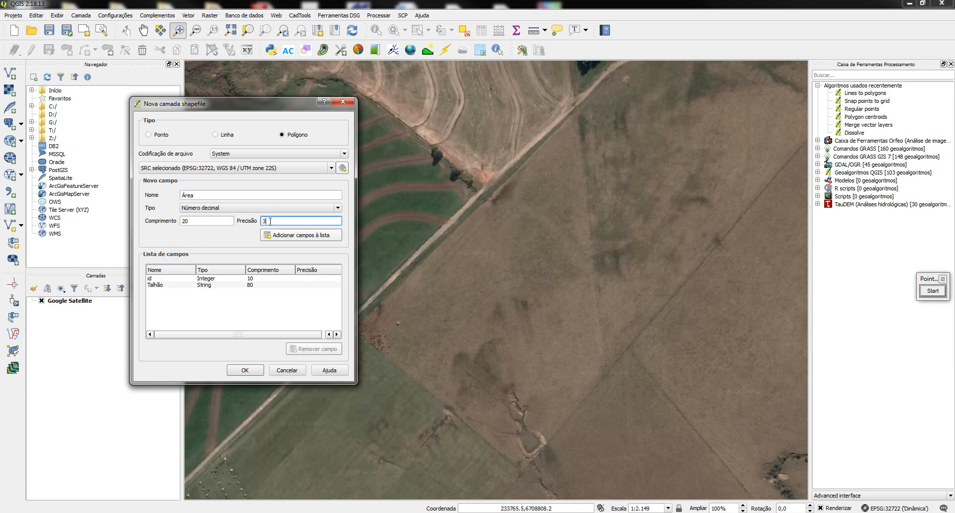
pyautogui.click(287, 237)
# - Create the shapefile with the defined fields and save it in Área de Trabalho as Polígono Campo
pyautogui.click(245, 371)
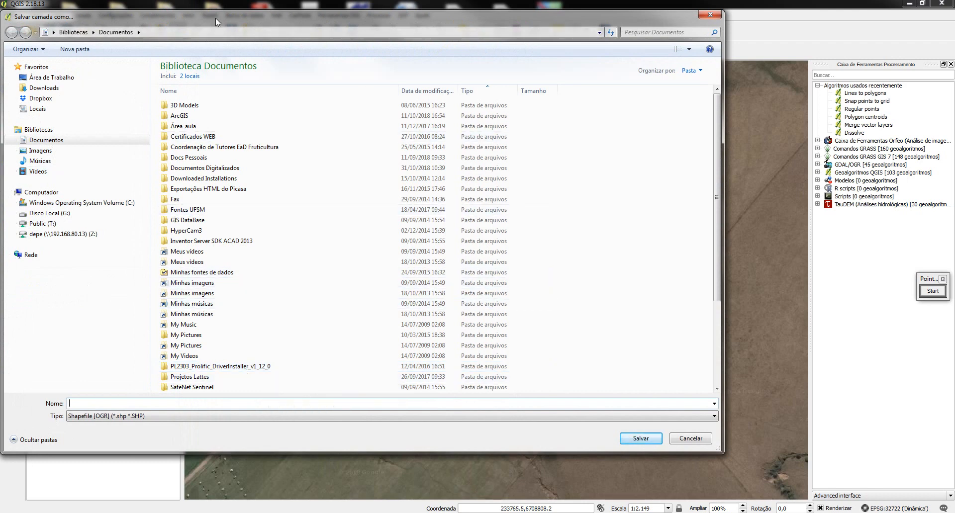
pyautogui.moveTo(216, 18); pyautogui.dragTo(288, 17)
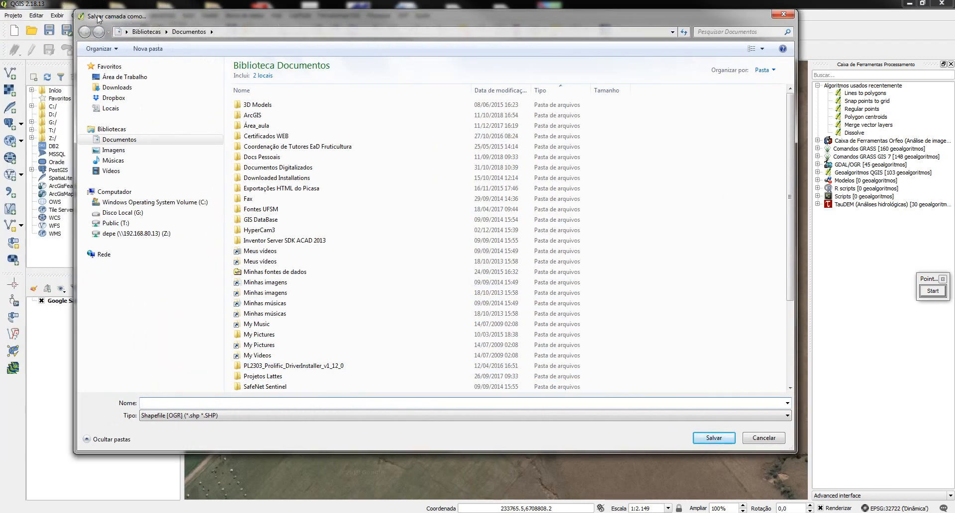
pyautogui.click(119, 81)
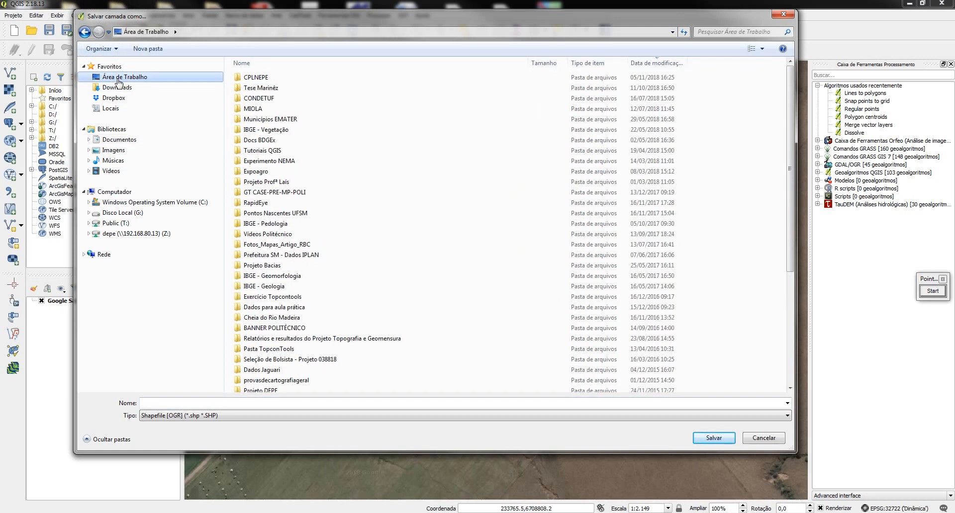
pyautogui.click(184, 403)
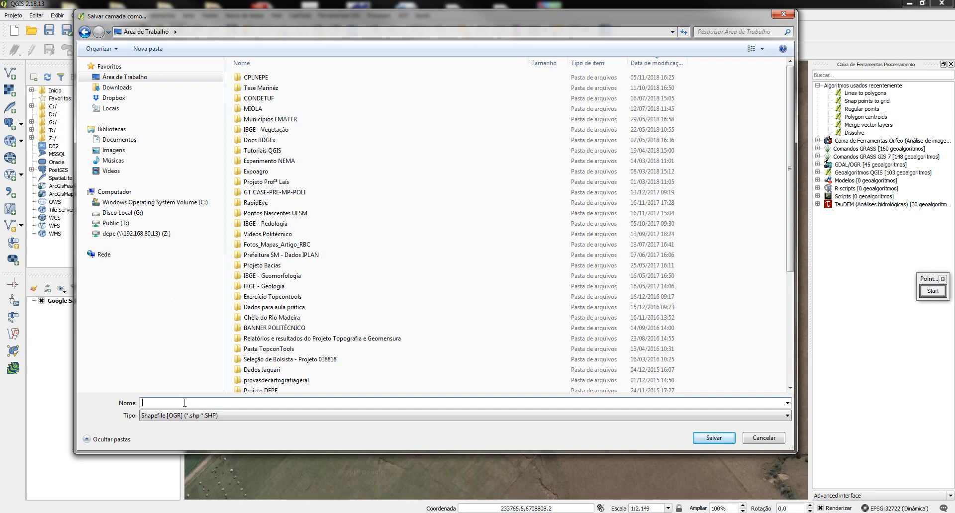
pyautogui.write('Poli')
pyautogui.click(721, 438)
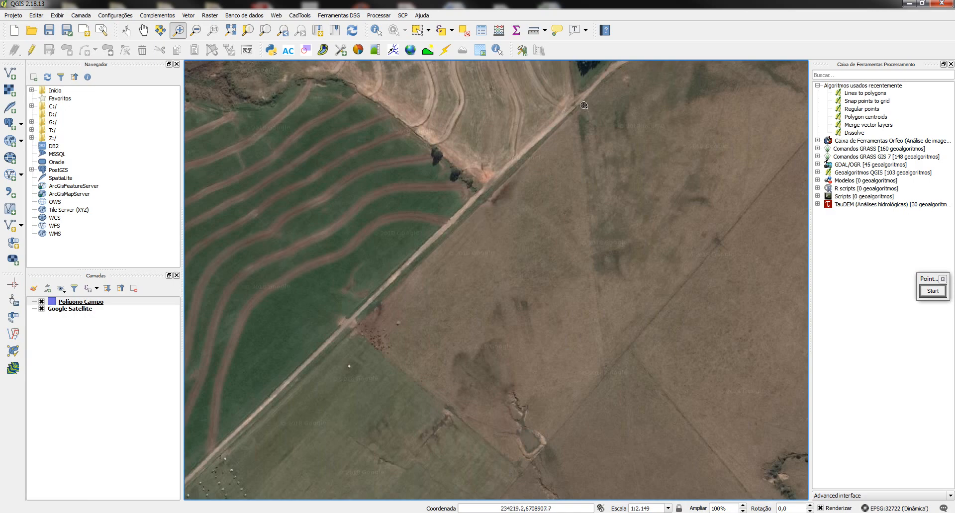
# - Open the style properties of the Polígono Campo layer
pyautogui.click(86, 304)
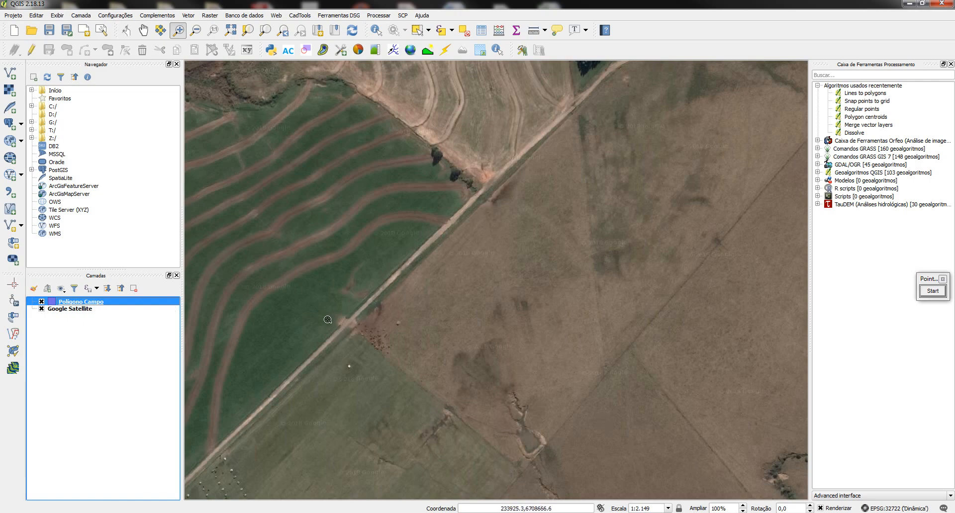
pyautogui.press('ctrl')
pyautogui.press('ctrl')
pyautogui.press('ctrl')
pyautogui.press('ctrl')
pyautogui.click(59, 338)
pyautogui.click(53, 304)
pyautogui.press('ctrl')
pyautogui.doubleClick(52, 304)
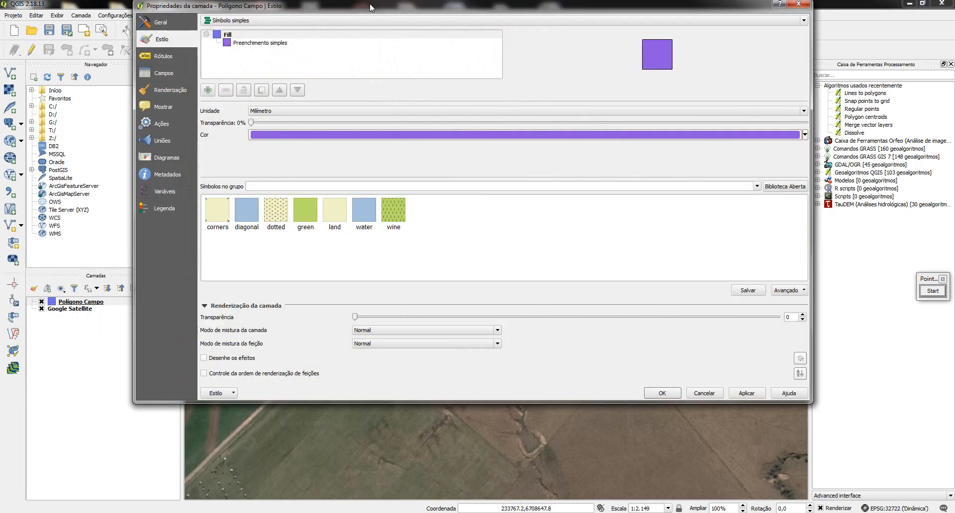
pyautogui.moveTo(369, 4); pyautogui.dragTo(371, 29)
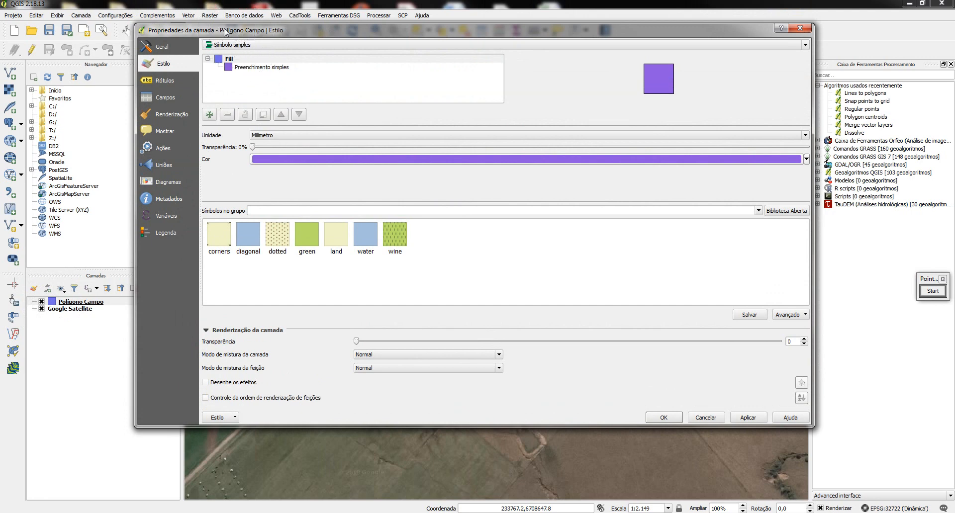
pyautogui.press('ctrl')
pyautogui.press('ctrl')
pyautogui.press('ctrl')
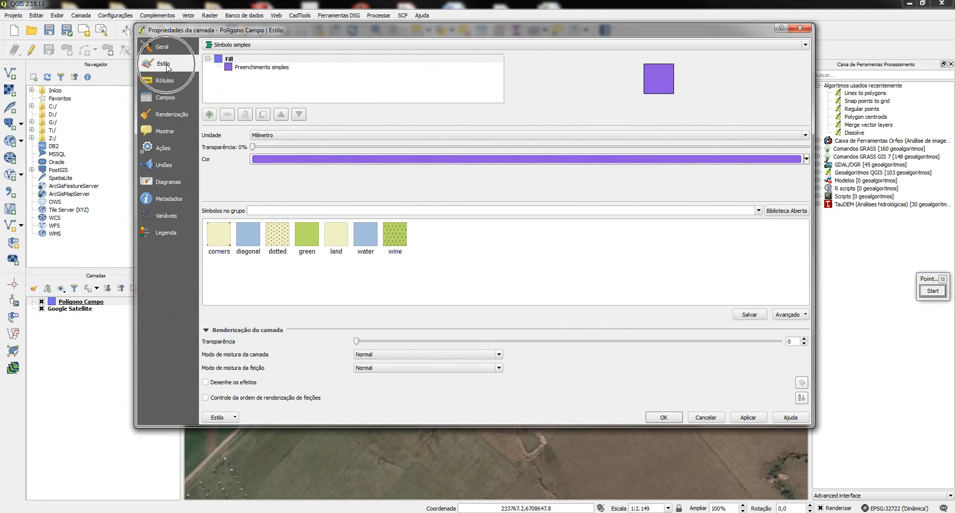
# - Set the opacity of the Polígono Campo layer's fill colour to 10% and apply the style
pyautogui.click(347, 159)
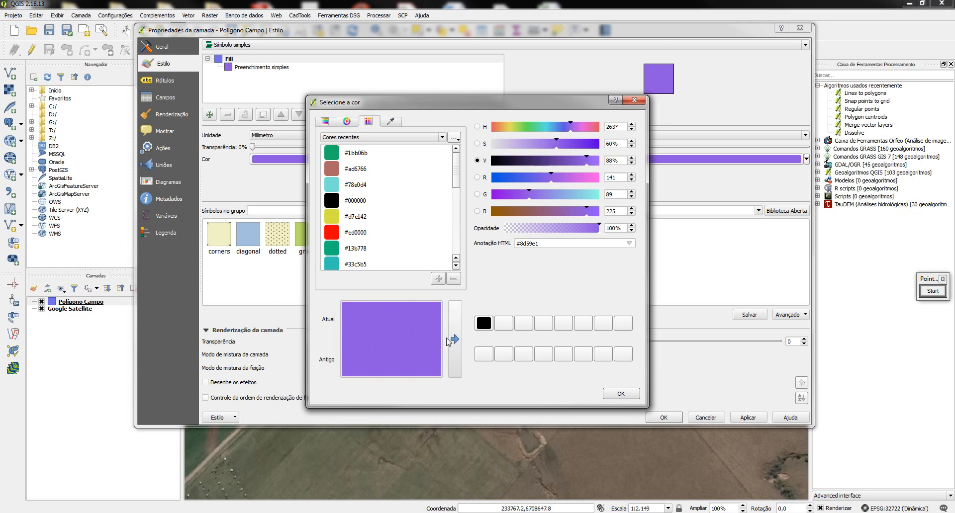
pyautogui.press('ctrl')
pyautogui.press('ctrl')
pyautogui.press('ctrl')
pyautogui.press('ctrl')
pyautogui.click(516, 228)
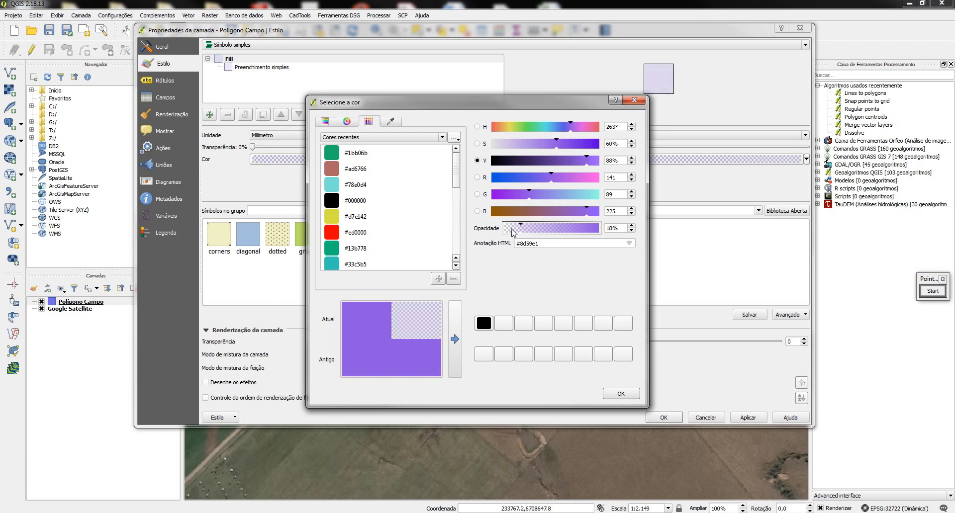
pyautogui.click(511, 229)
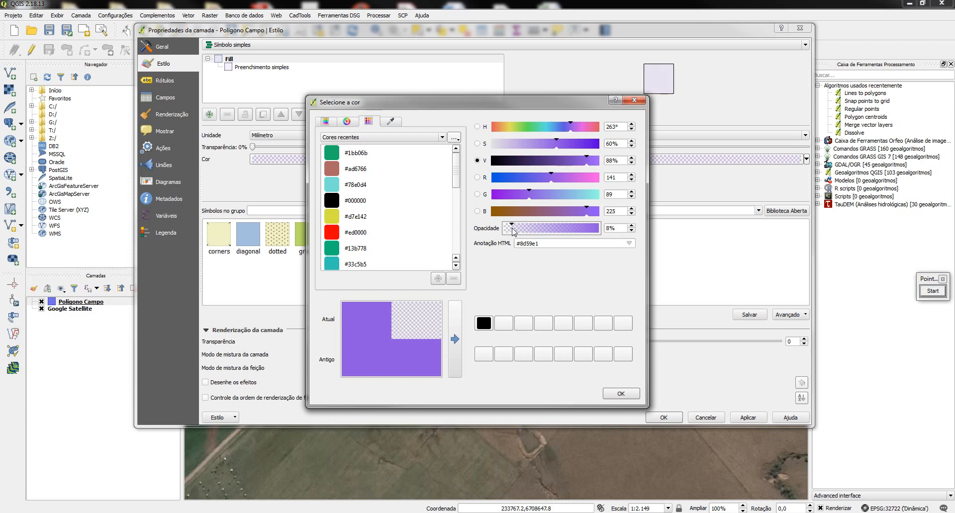
pyautogui.click(632, 227)
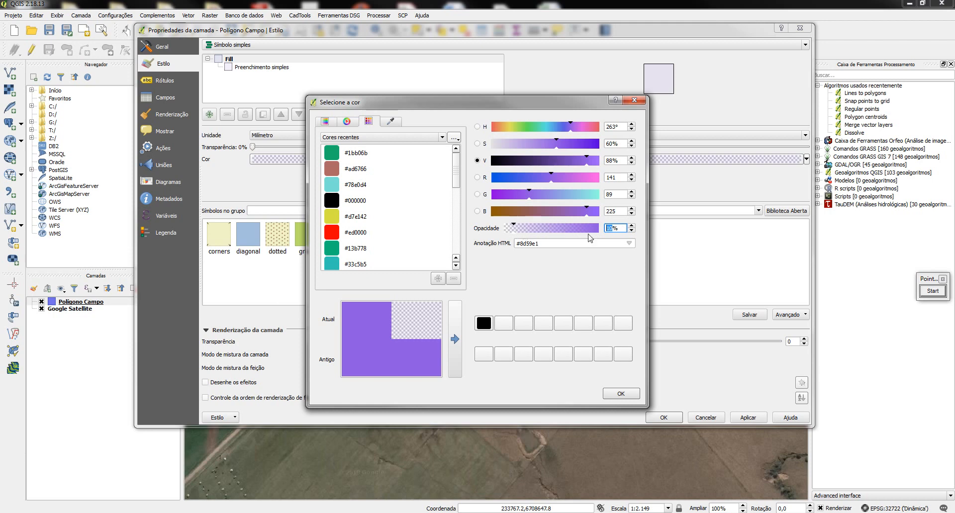
pyautogui.click(622, 394)
pyautogui.click(663, 419)
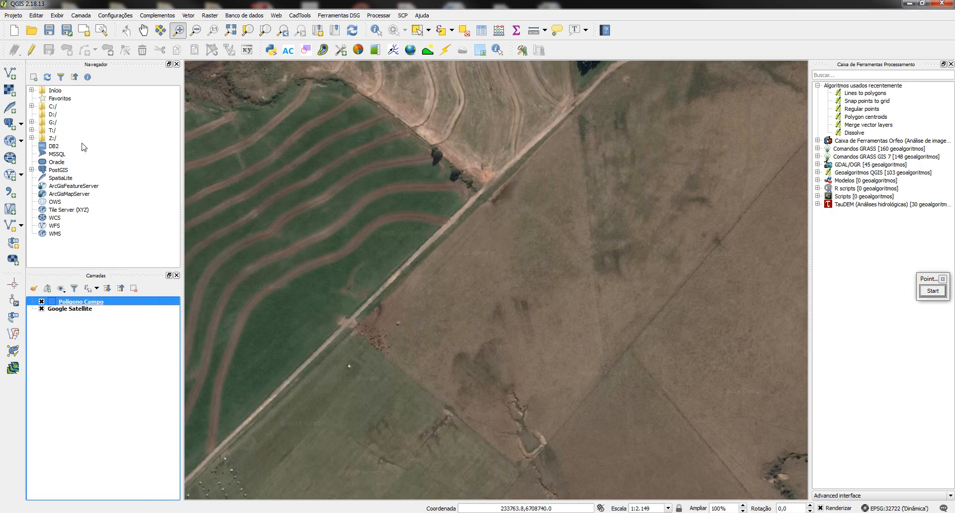
# - Turn on editing for the Polígono Campo layer
pyautogui.click(33, 51)
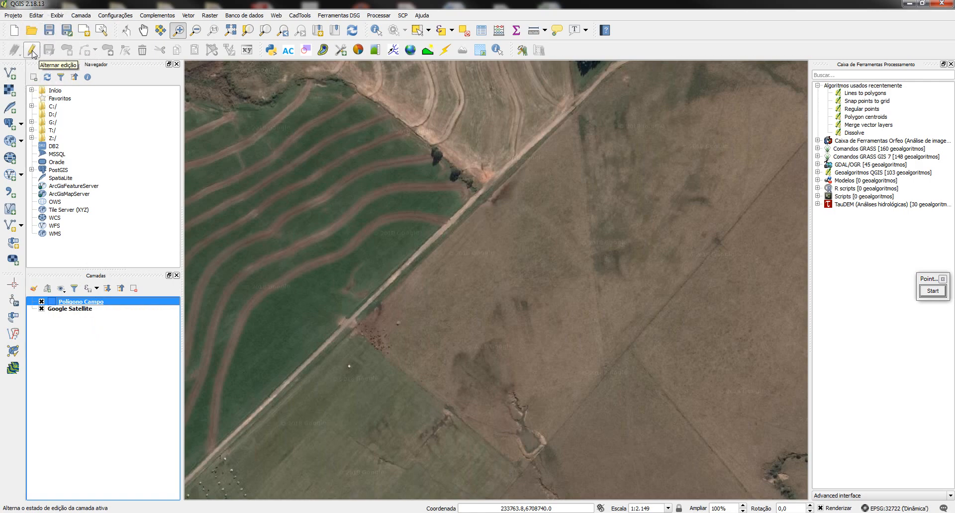
pyautogui.click(32, 51)
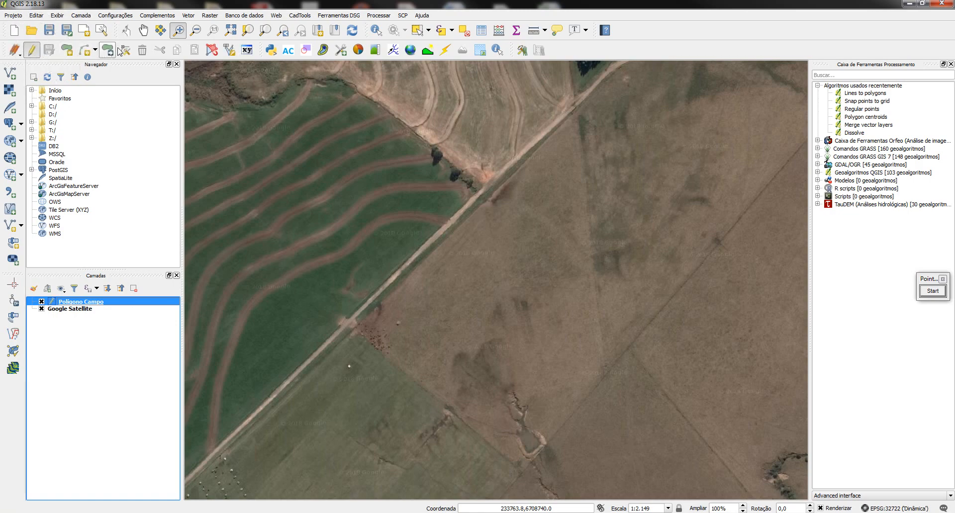
pyautogui.click(34, 49)
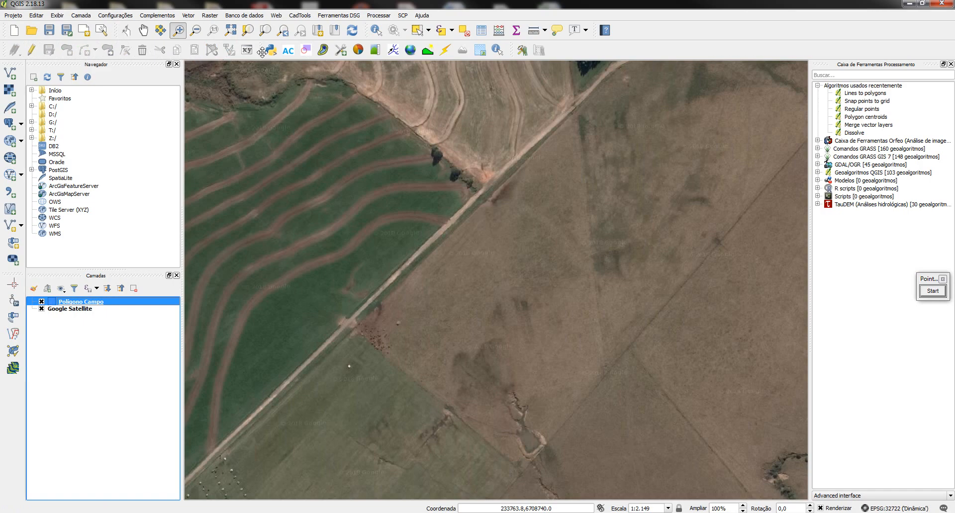
pyautogui.click(32, 51)
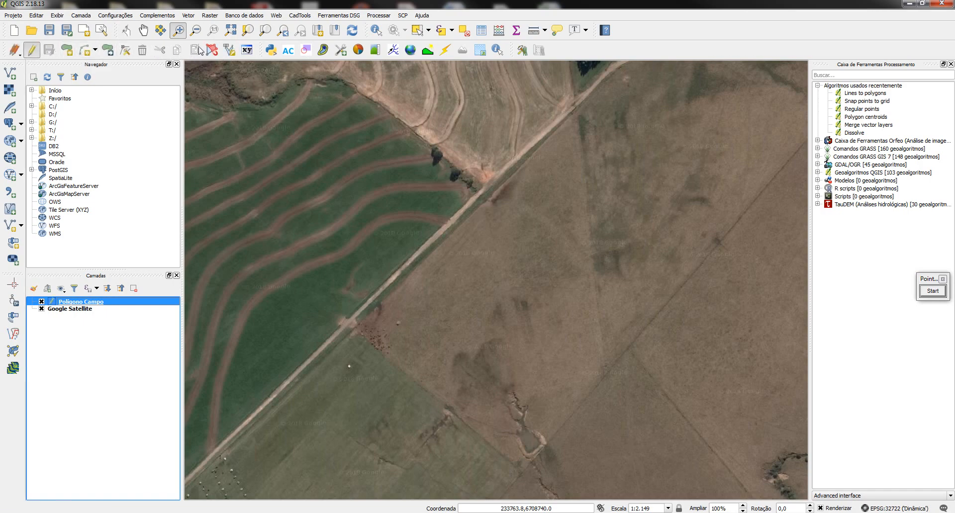
# - Start a new polygon feature with its first vertex at the brown field's corner beside the dirt road entrance
pyautogui.click(67, 53)
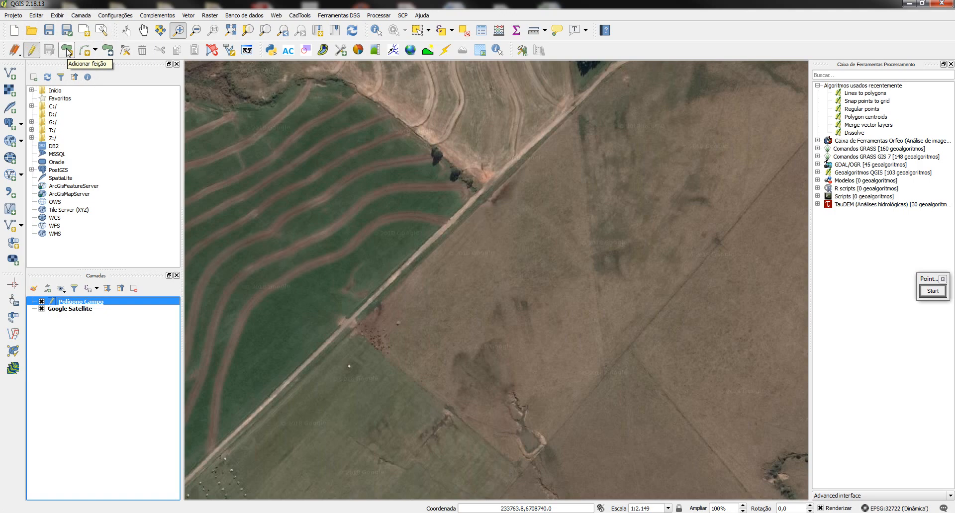
pyautogui.click(67, 51)
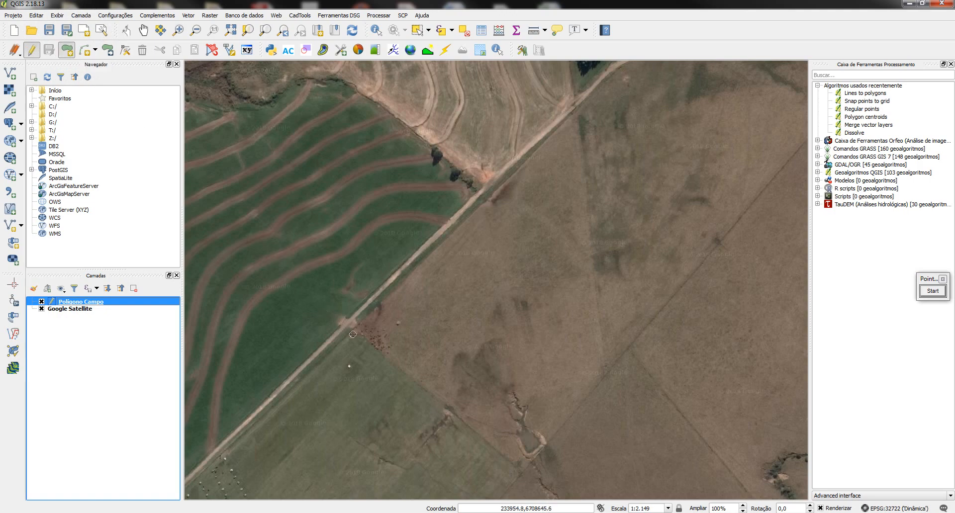
pyautogui.scroll(1, 353, 334)
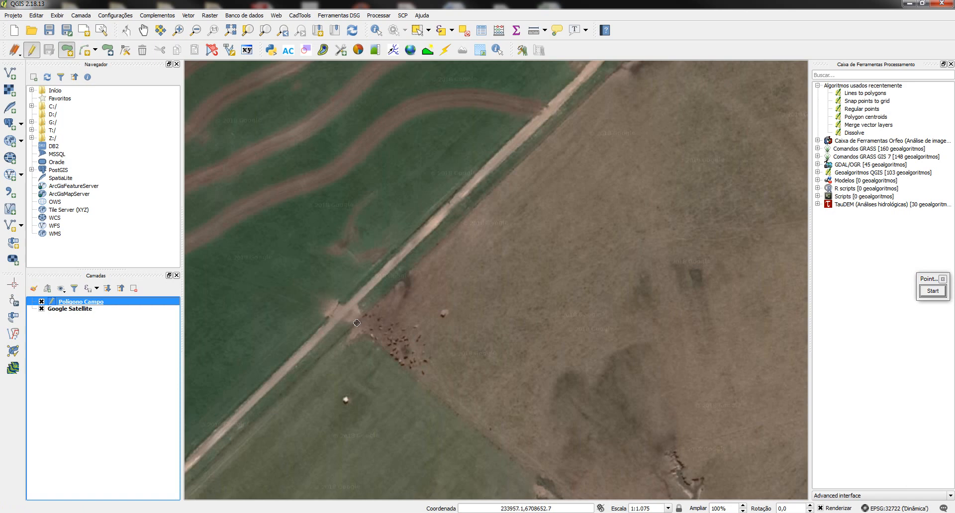
pyautogui.scroll(1, 356, 323)
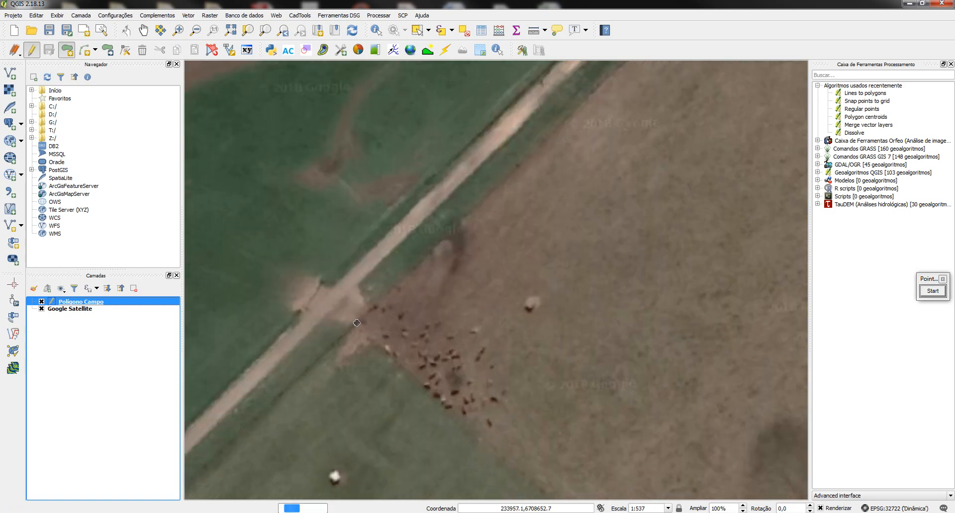
pyautogui.scroll(-1, 357, 322)
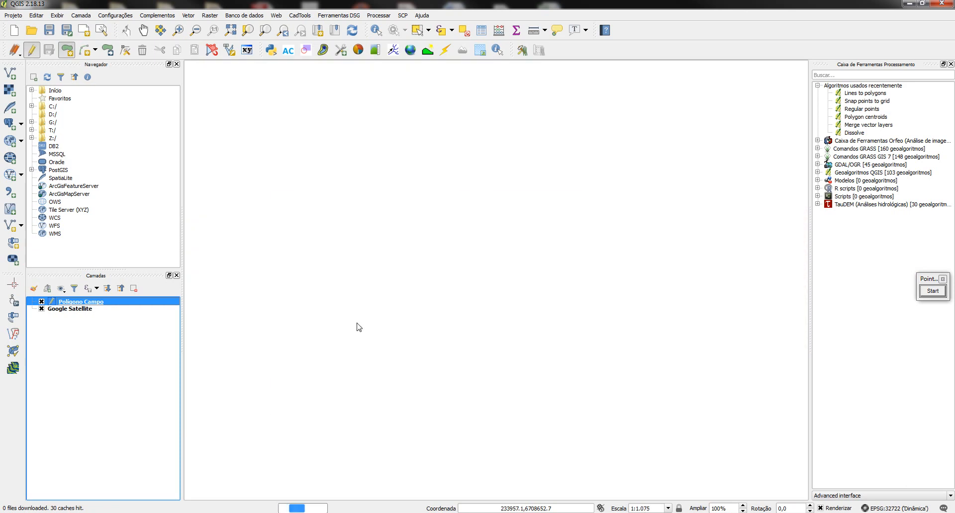
pyautogui.scroll(1, 356, 322)
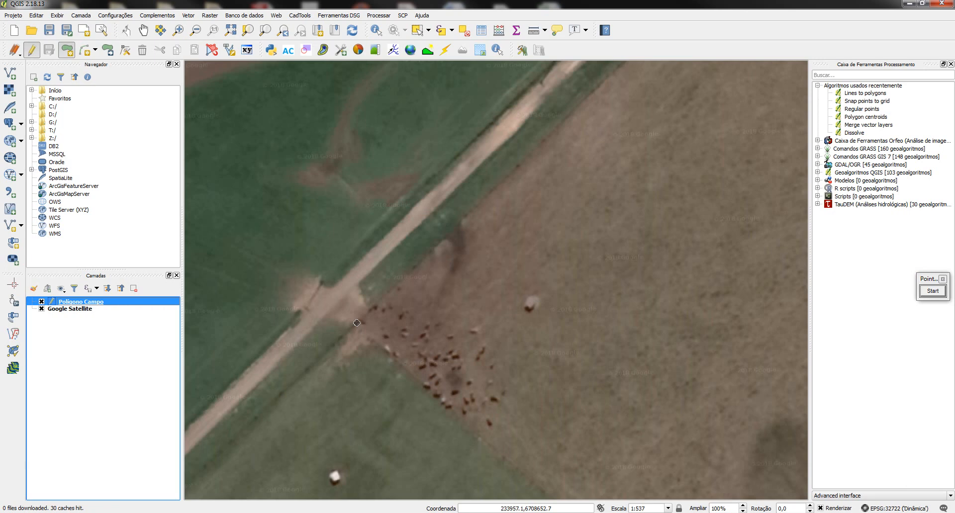
pyautogui.scroll(1, 357, 323)
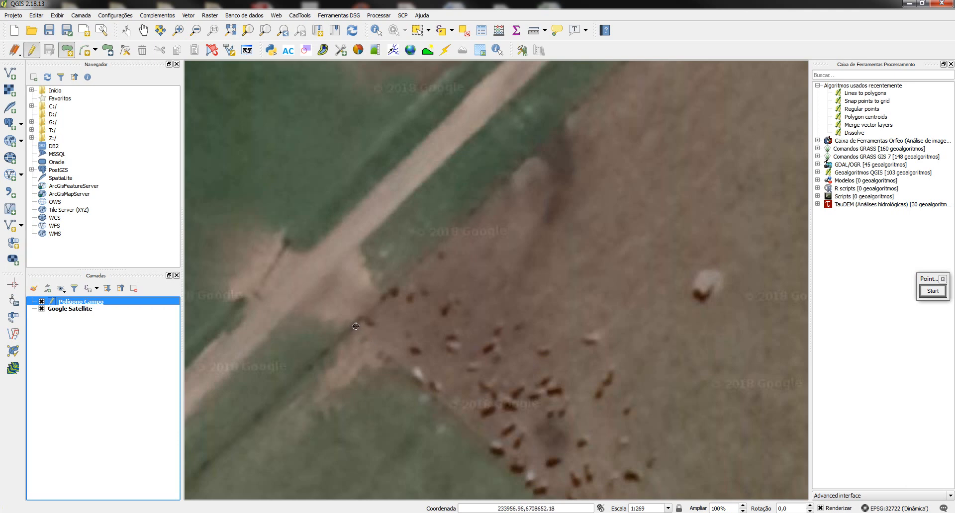
pyautogui.click(356, 326)
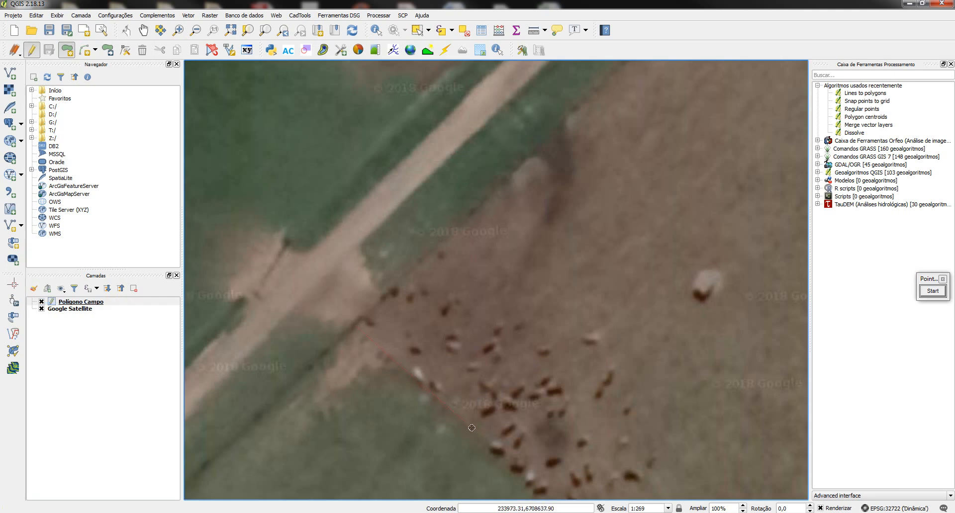
# - Add the polygon's second vertex at the field corner just below the small pond, where the fence lines meet
pyautogui.scroll(-1, 471, 428)
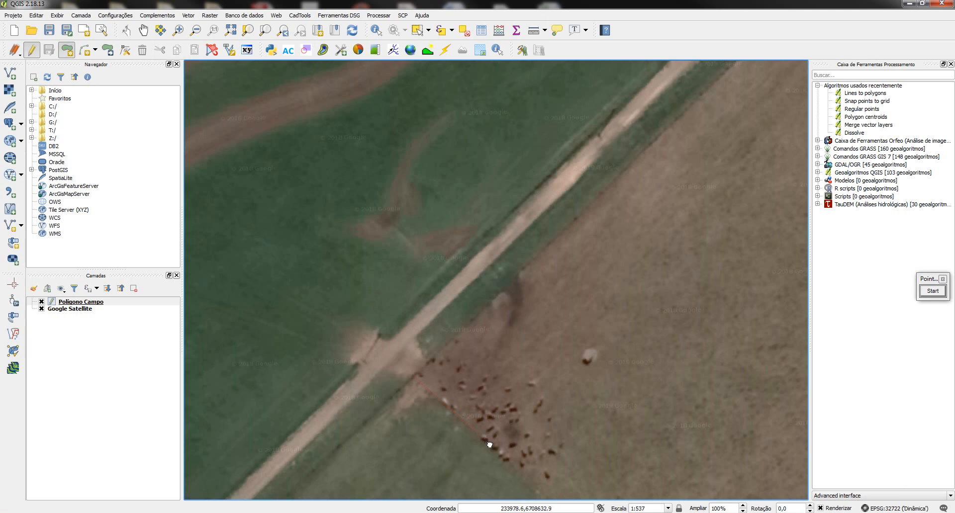
pyautogui.moveTo(490, 445); pyautogui.dragTo(330, 215)
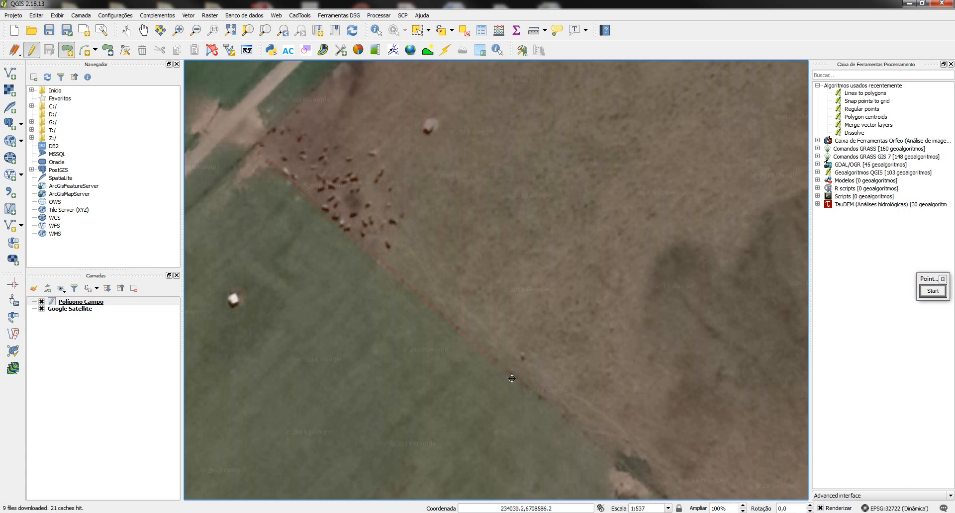
pyautogui.scroll(-1, 550, 404)
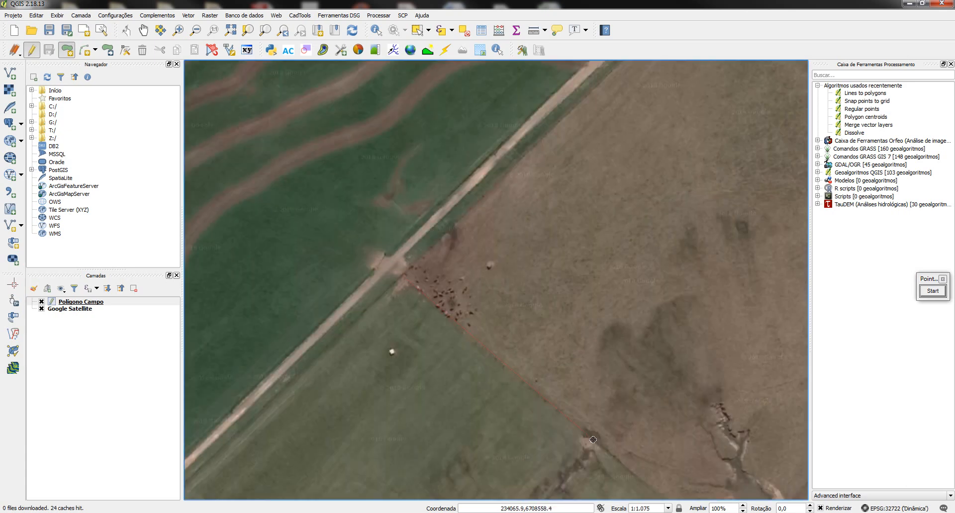
pyautogui.moveTo(612, 455); pyautogui.dragTo(354, 240)
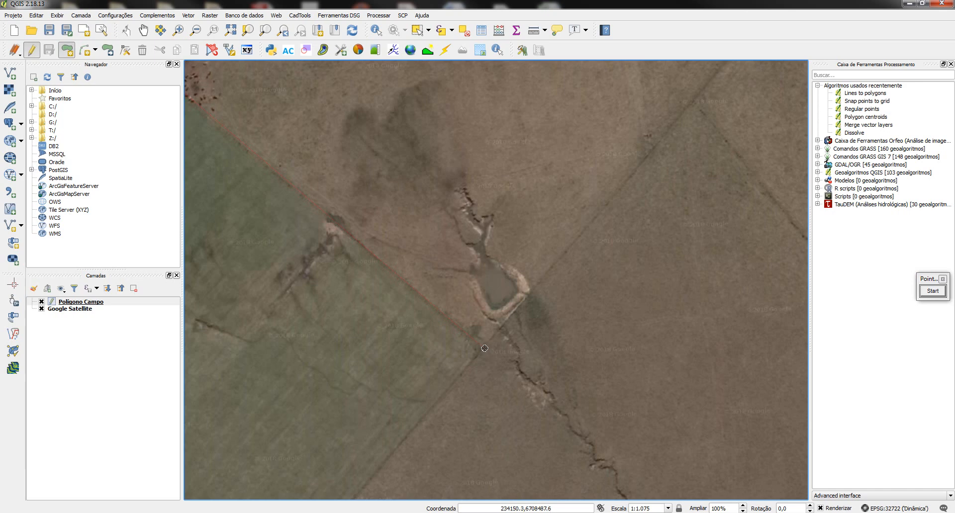
pyautogui.scroll(-1, 484, 348)
pyautogui.scroll(1, 485, 348)
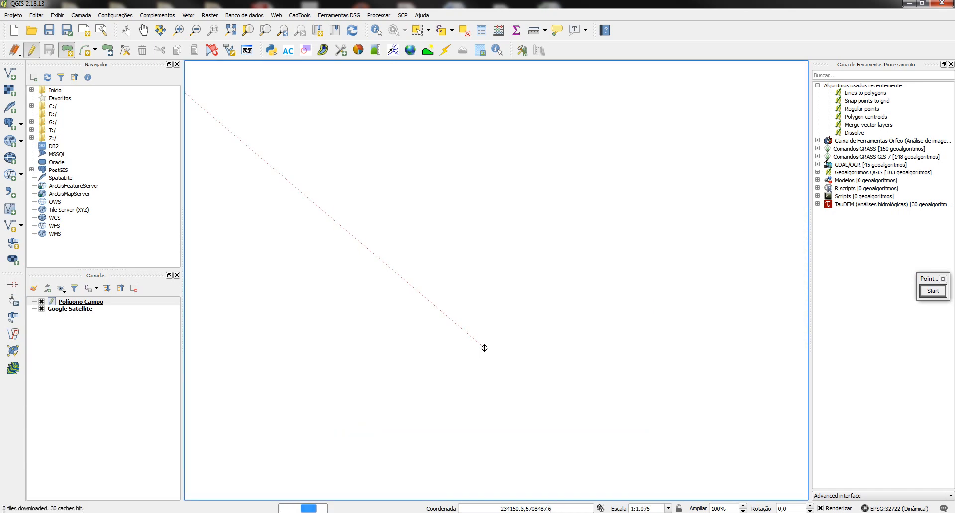
pyautogui.scroll(1, 485, 351)
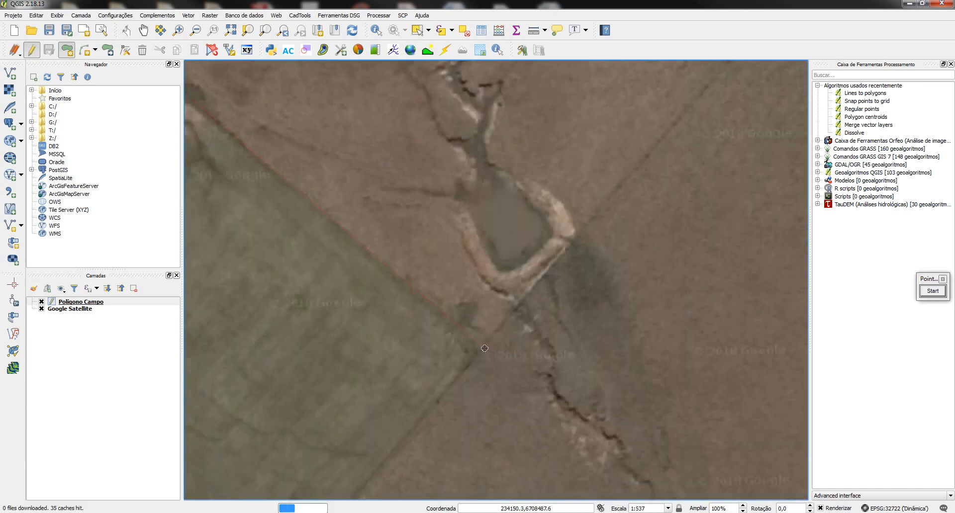
pyautogui.scroll(1, 485, 348)
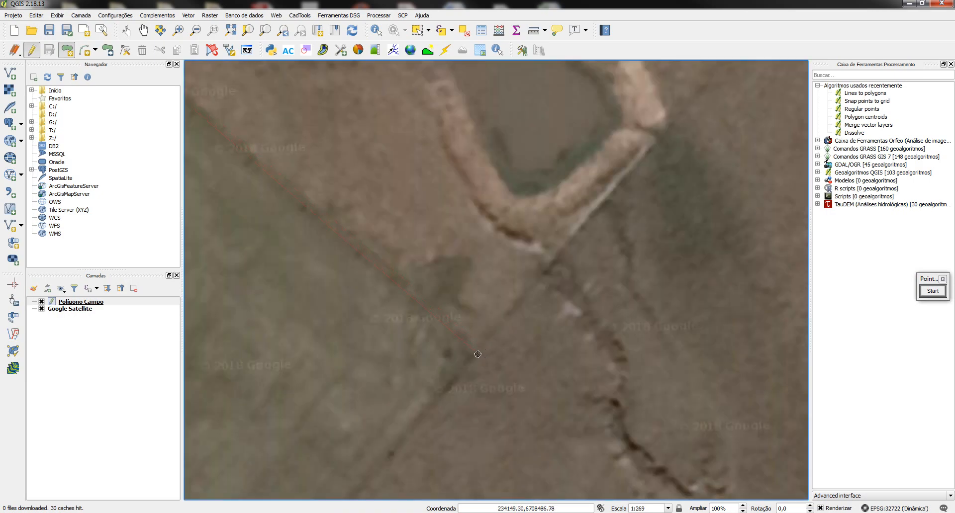
pyautogui.scroll(-1, 477, 353)
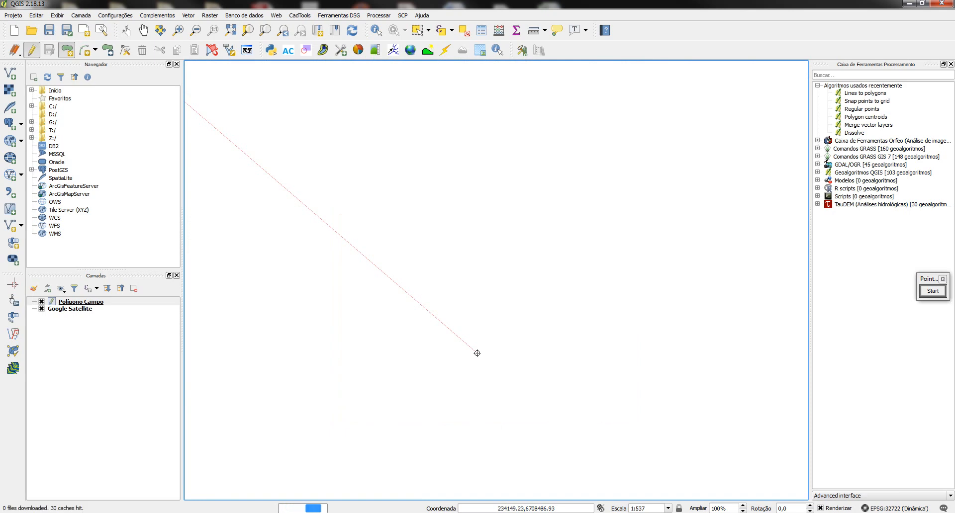
pyautogui.scroll(-1, 477, 354)
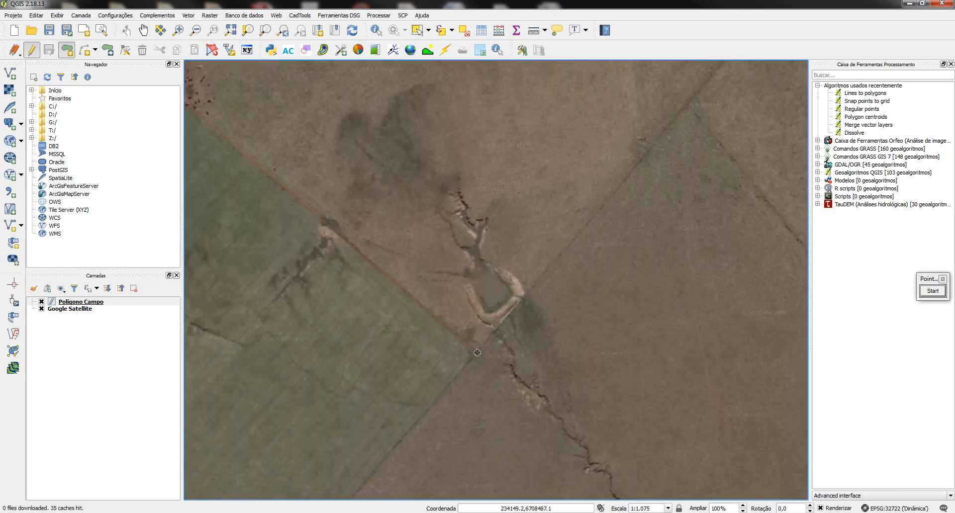
pyautogui.click(478, 353)
# - Add the third vertex on the fence line northeast of the pond, just before the diagonal field boundary branches off
pyautogui.moveTo(704, 85); pyautogui.dragTo(495, 372)
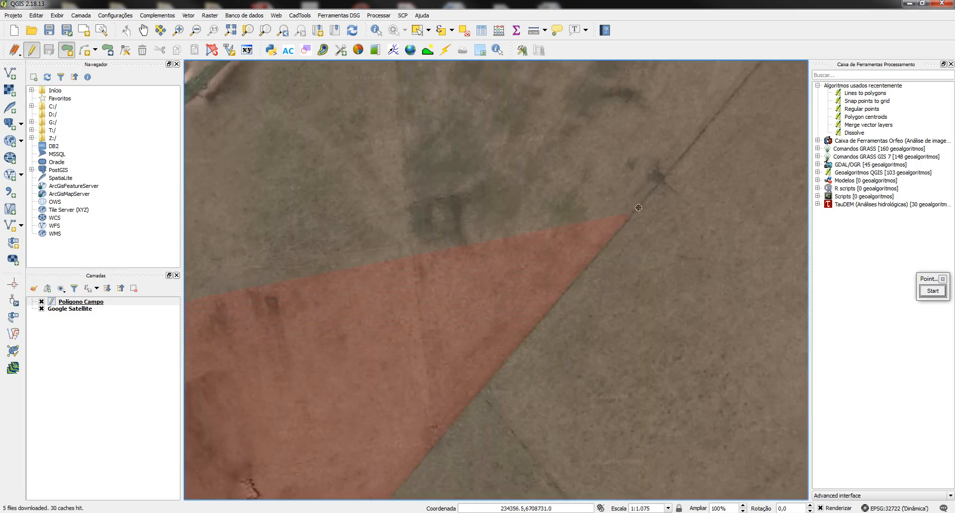
pyautogui.moveTo(671, 170); pyautogui.dragTo(439, 431)
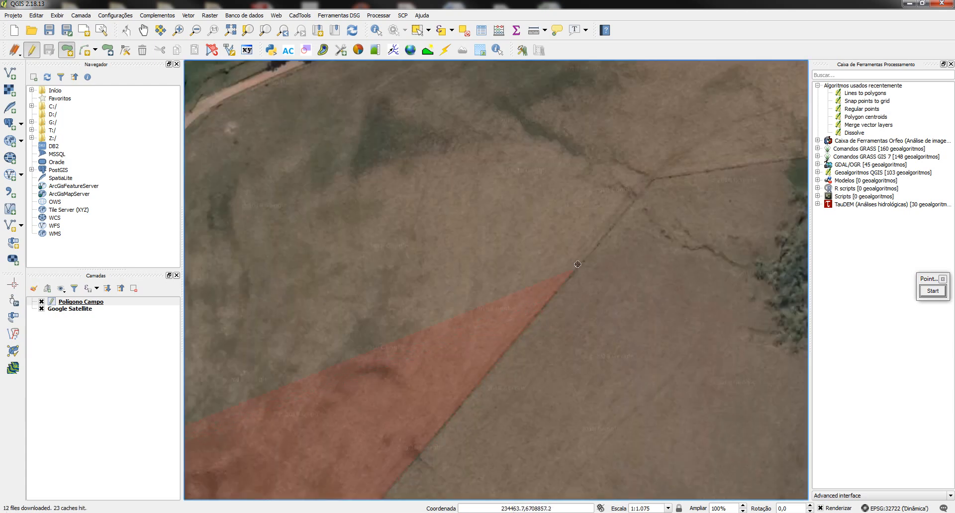
pyautogui.scroll(-1, 577, 264)
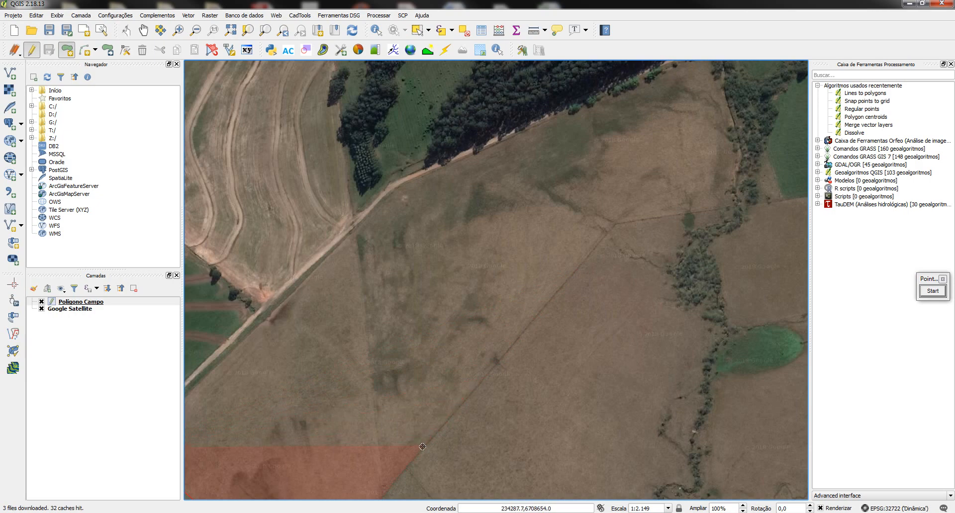
pyautogui.moveTo(422, 446); pyautogui.dragTo(530, 284)
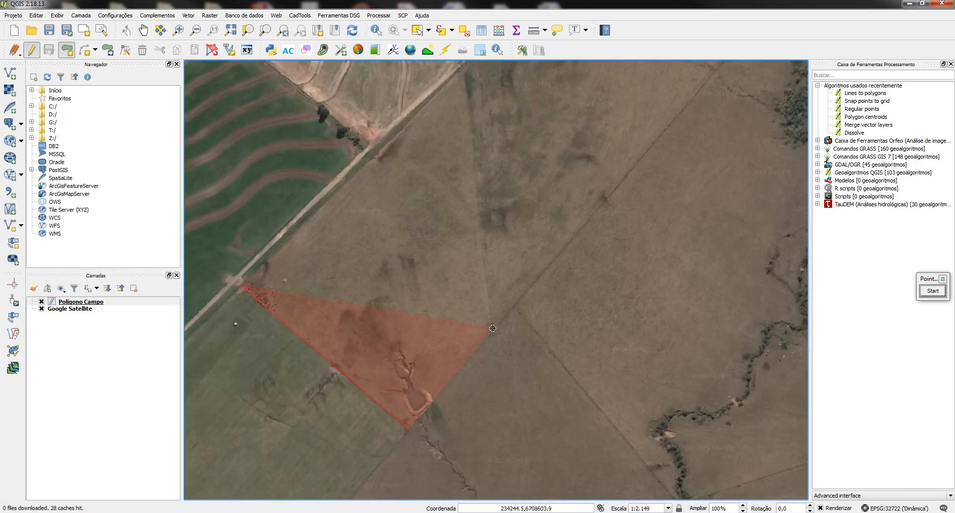
pyautogui.scroll(1, 489, 332)
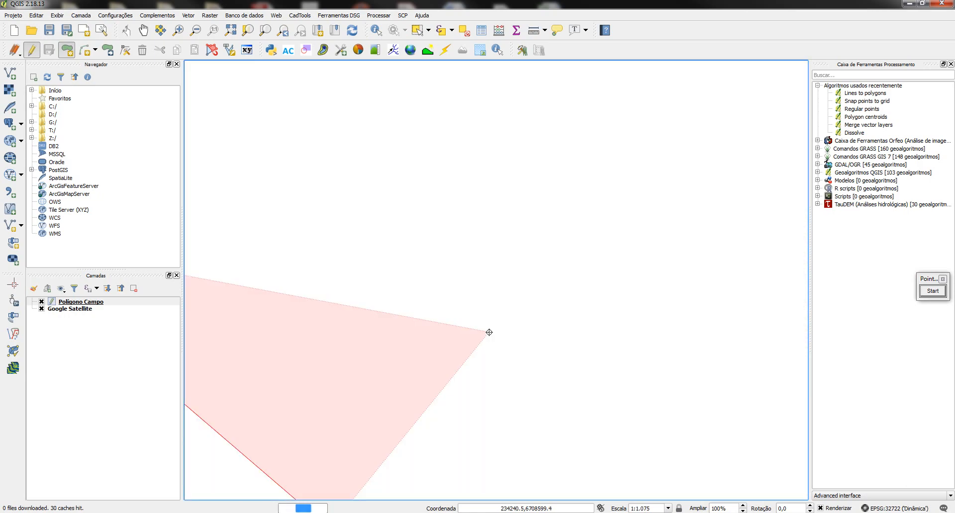
pyautogui.scroll(1, 489, 332)
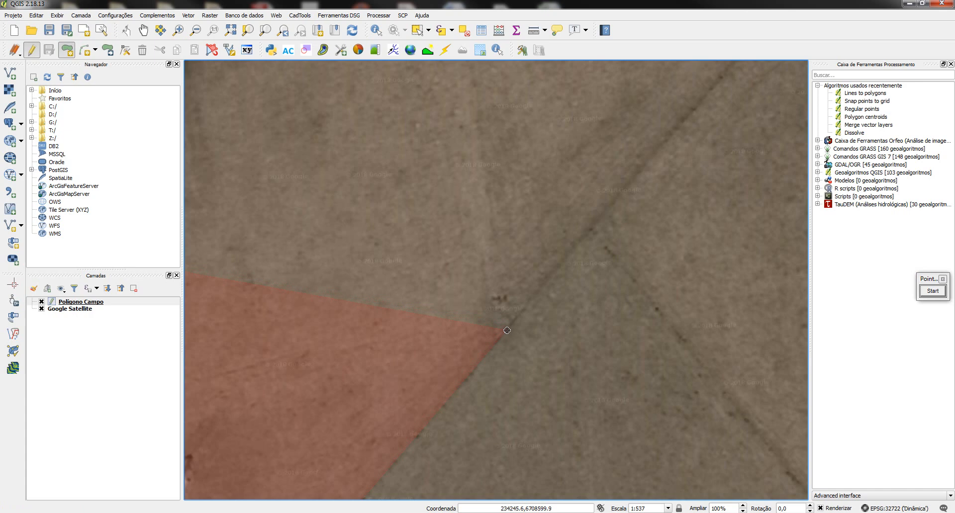
pyautogui.click(507, 330)
# - Add the fourth vertex at the field's northern edge beside the dirt road junction and finish the polygon
pyautogui.moveTo(476, 109); pyautogui.dragTo(521, 373)
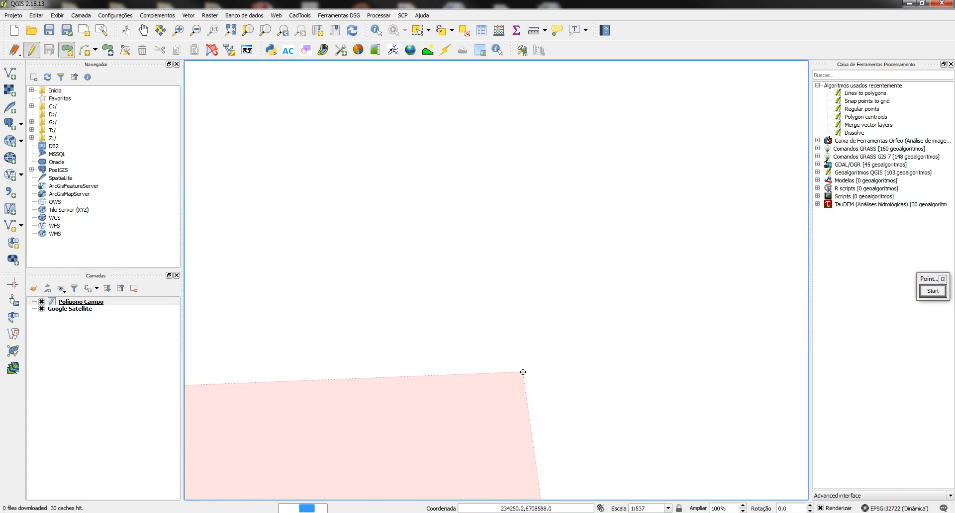
pyautogui.scroll(-1, 523, 372)
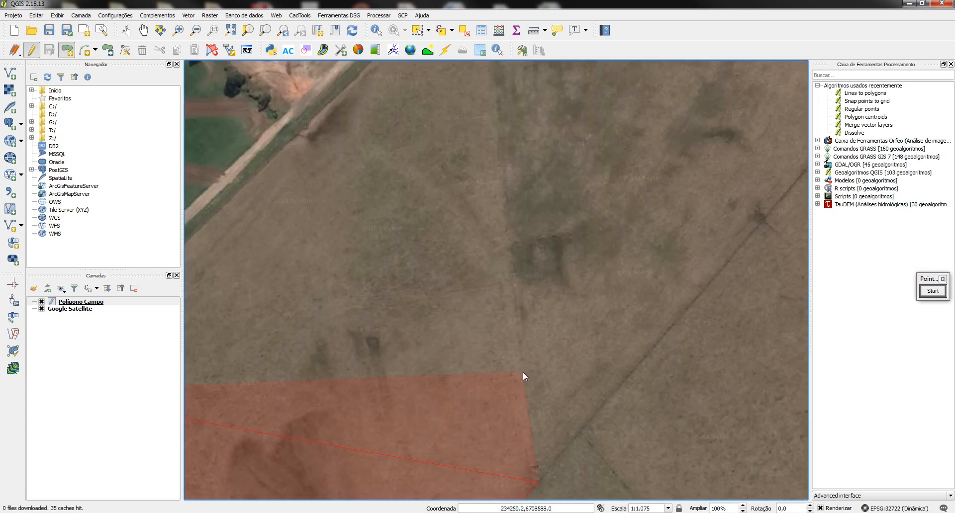
pyautogui.moveTo(524, 372); pyautogui.dragTo(485, 188)
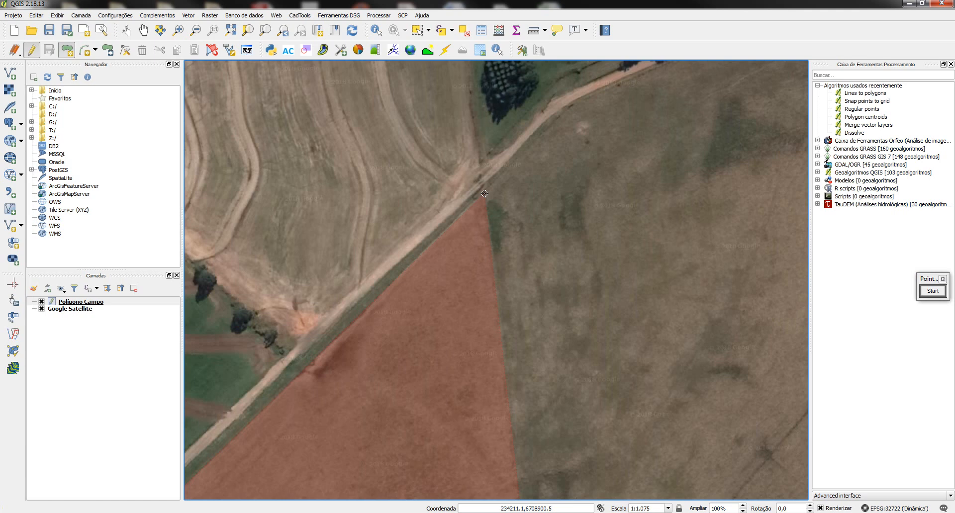
pyautogui.click(484, 193)
pyautogui.rightClick(485, 194)
# - Fill in the new feature's attributes with id 01 and Talhão "Campo de Anoni", leave Área empty, and save them
pyautogui.moveTo(520, 171); pyautogui.dragTo(666, 154)
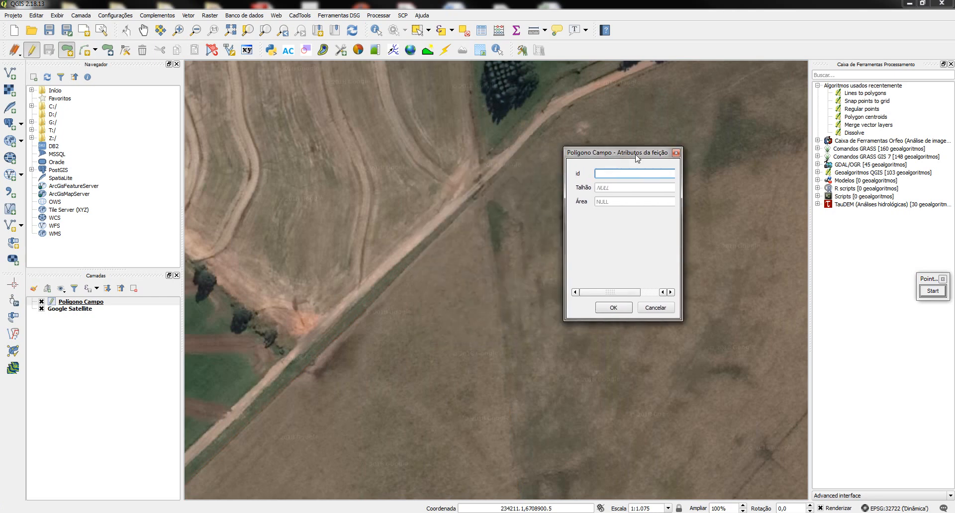
pyautogui.click(615, 188)
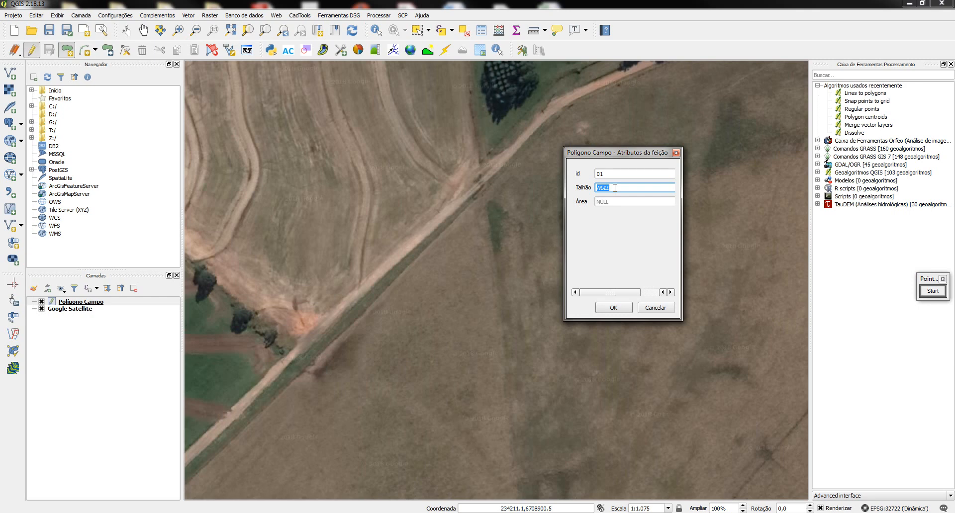
pyautogui.write('Campo de Anoni')
pyautogui.moveTo(623, 155); pyautogui.dragTo(576, 138)
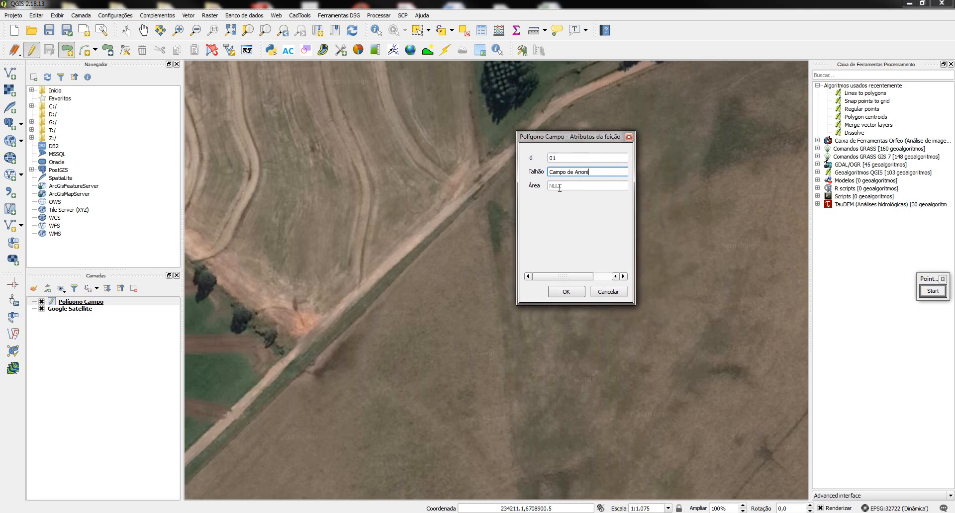
pyautogui.click(567, 293)
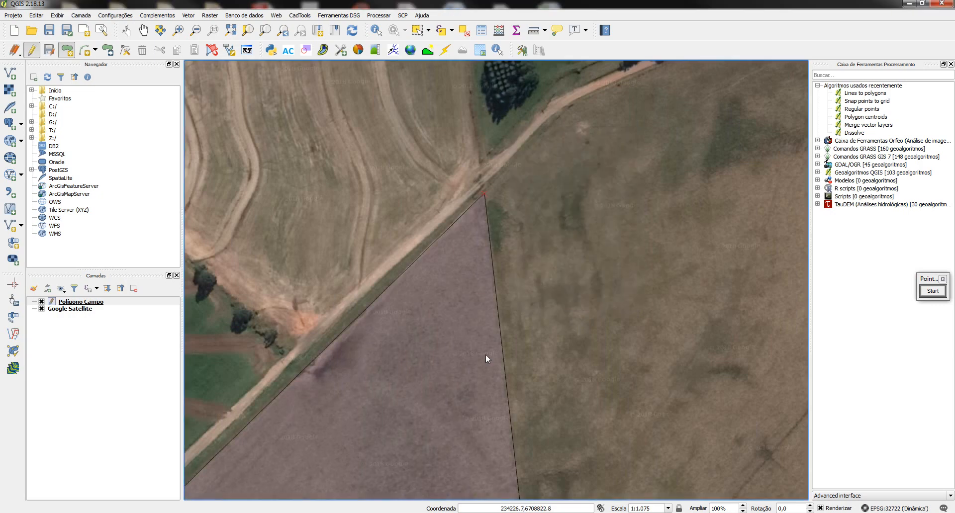
# - Examine how the digitized polygon's corners and edges fit the field boundary along the dirt road
pyautogui.moveTo(436, 410); pyautogui.dragTo(625, 236)
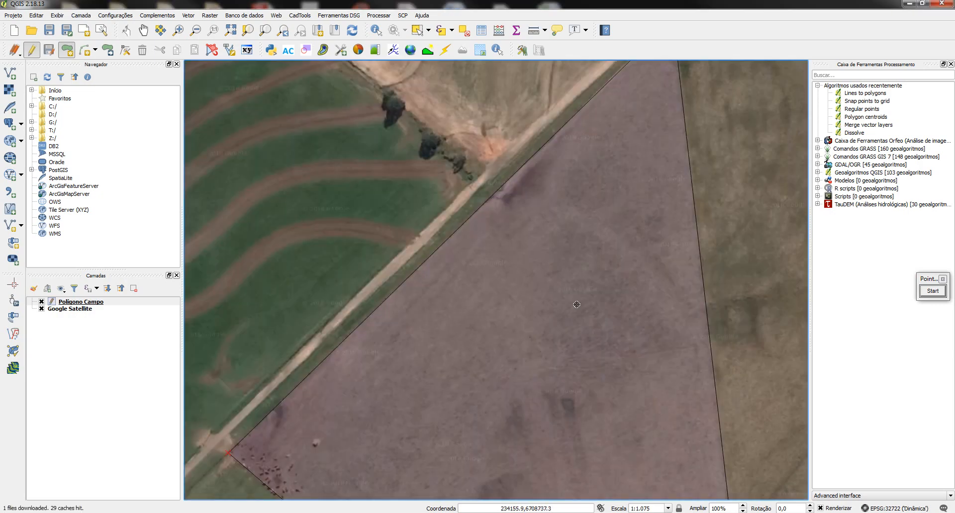
pyautogui.scroll(-1, 576, 304)
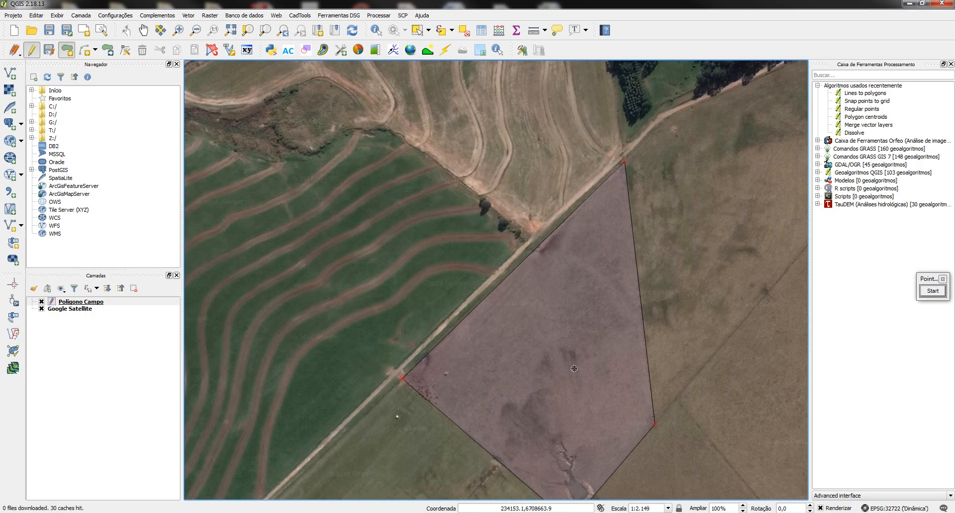
pyautogui.moveTo(572, 367); pyautogui.dragTo(484, 287)
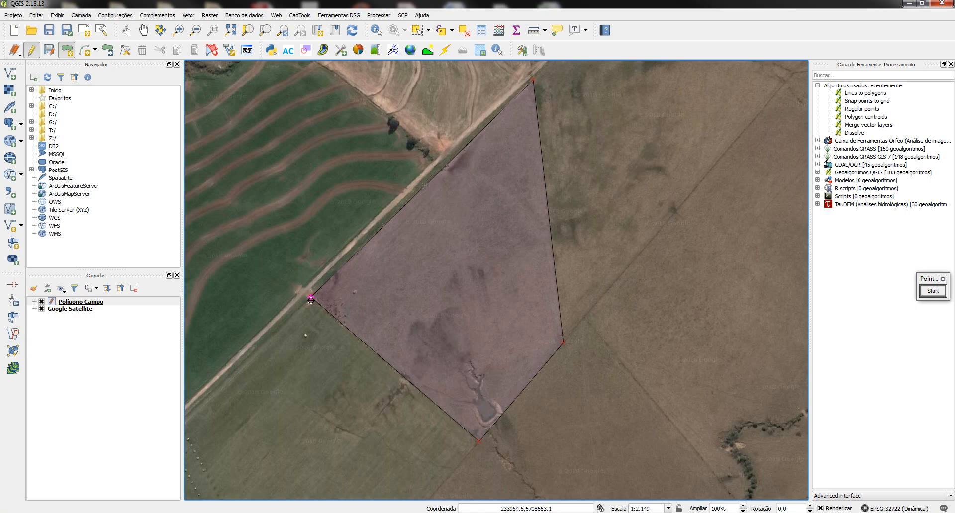
pyautogui.scroll(1, 311, 295)
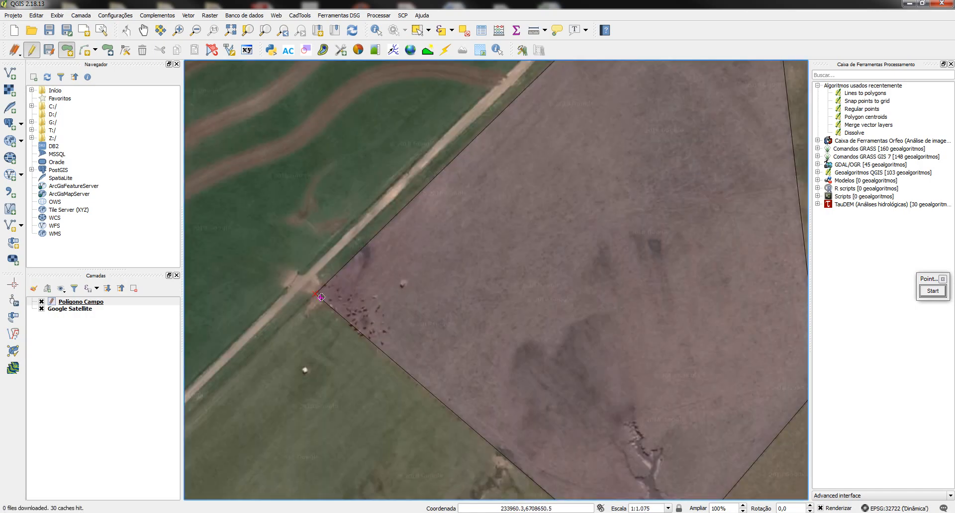
pyautogui.scroll(1, 316, 294)
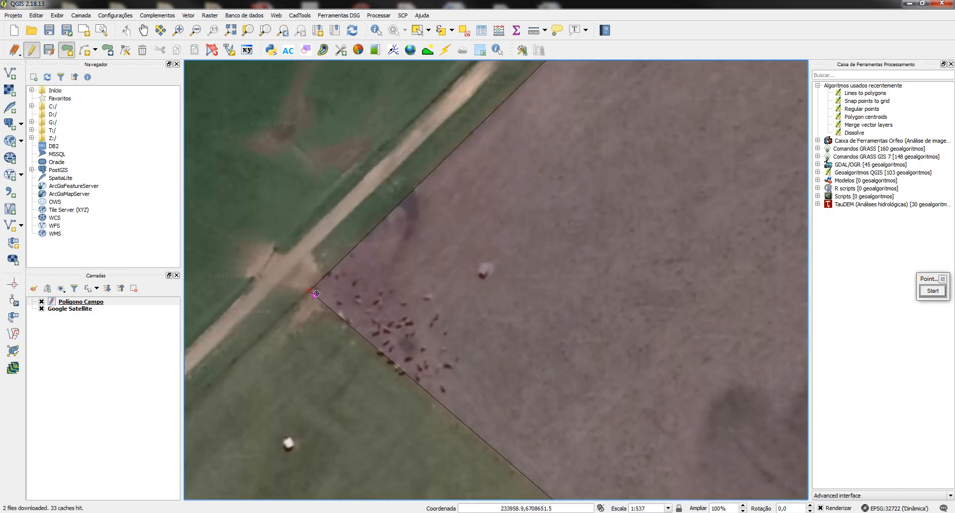
pyautogui.scroll(-1, 316, 294)
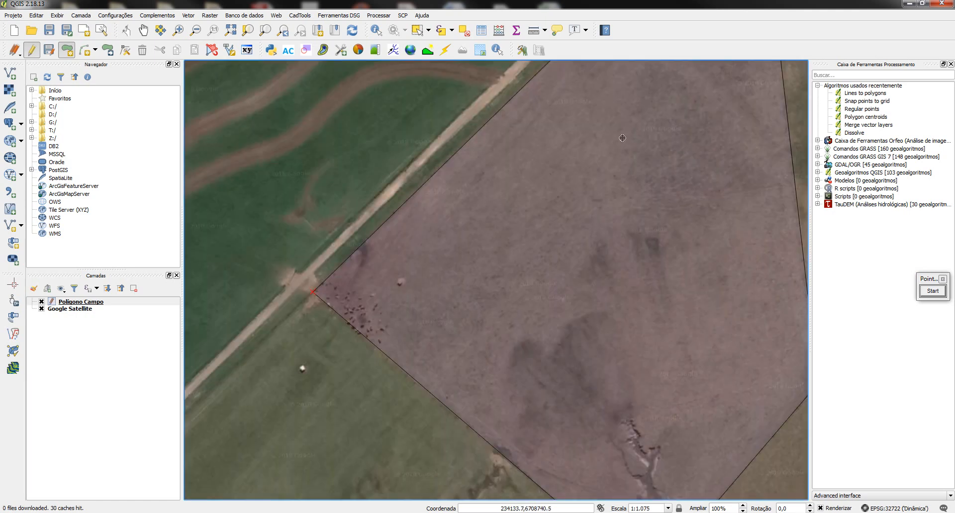
pyautogui.moveTo(622, 138); pyautogui.dragTo(362, 488)
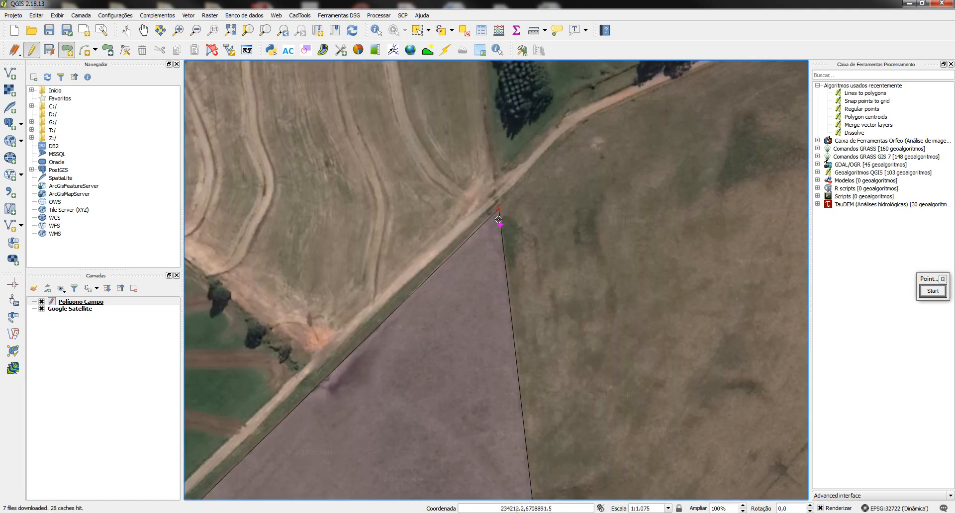
pyautogui.scroll(1, 501, 207)
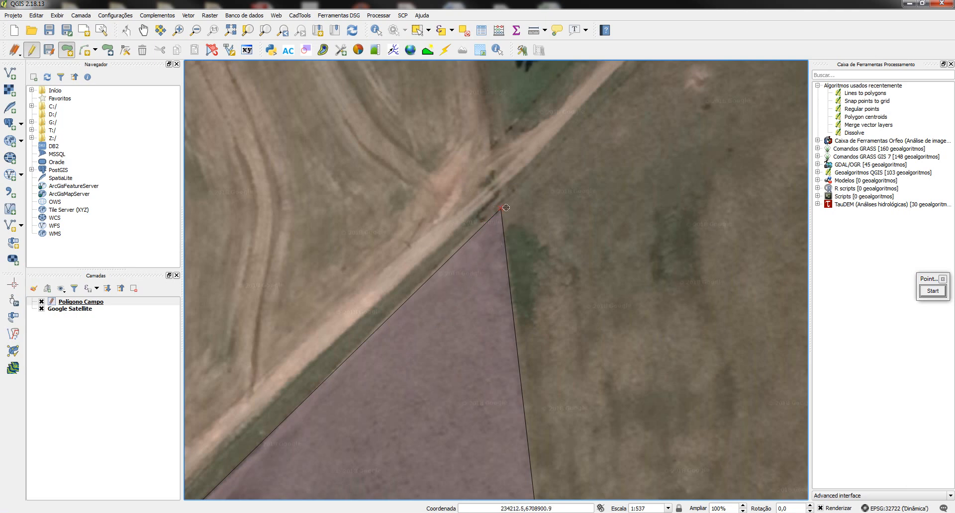
# - Move the polygon's northern vertex with the node tool so it fits the field corner beside the dirt road junction
pyautogui.click(126, 50)
pyautogui.press('ctrl')
pyautogui.press('ctrl')
pyautogui.press('ctrl')
pyautogui.press('ctrl')
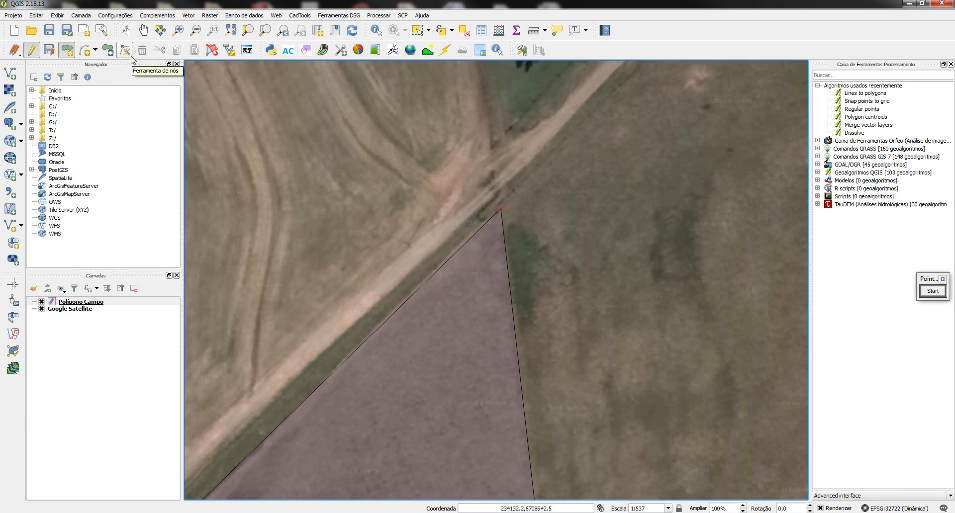
pyautogui.press('ctrl')
pyautogui.click(125, 51)
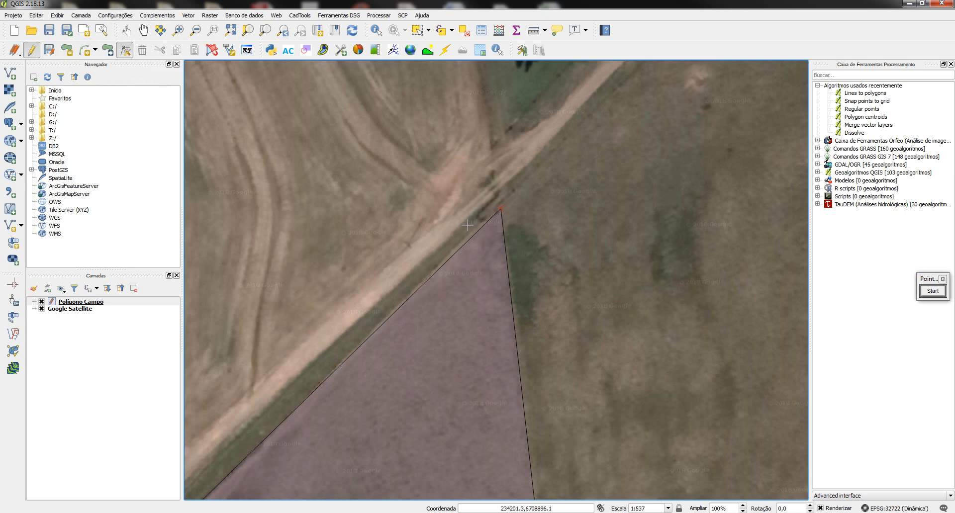
pyautogui.click(501, 209)
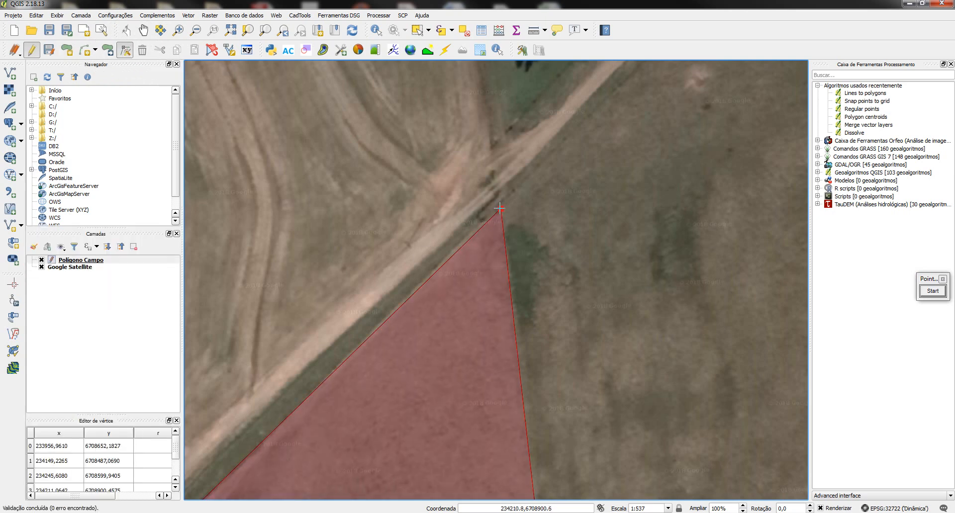
pyautogui.moveTo(502, 208)
pyautogui.mouseDown()
pyautogui.moveTo(493, 254)
pyautogui.moveTo(500, 202)
pyautogui.mouseUp()
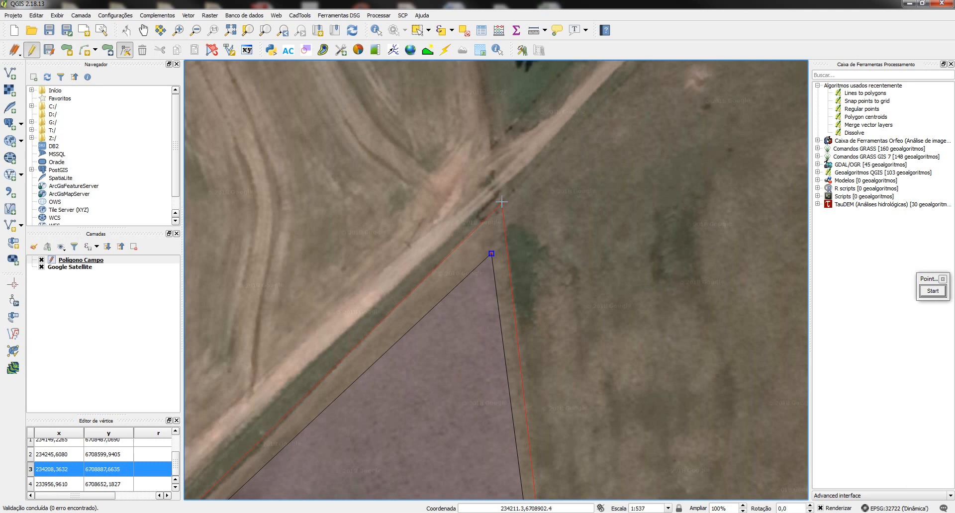
pyautogui.moveTo(504, 201); pyautogui.dragTo(503, 201)
pyautogui.scroll(-1, 500, 230)
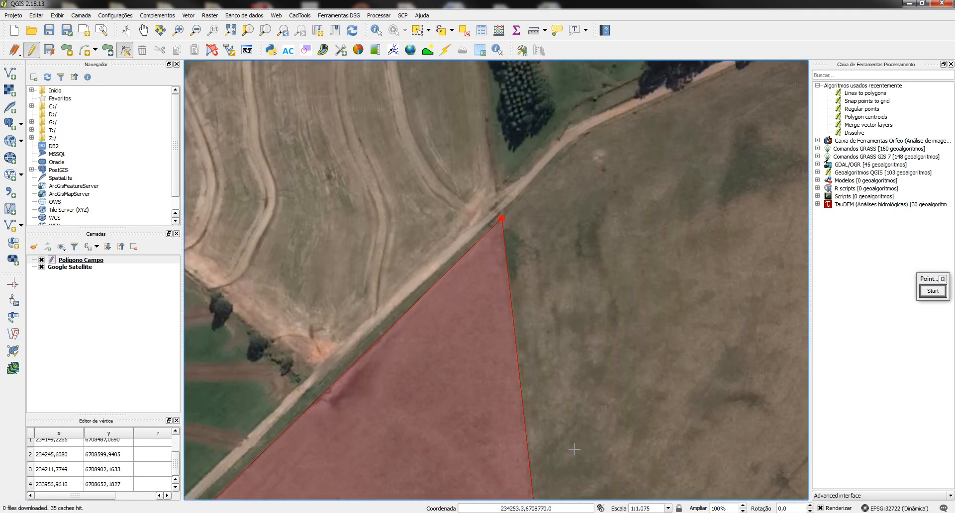
# - Examine the polygon's eastern edge and vertex, and compare the full map extent with the extent of the Polígono Campo layer
pyautogui.moveTo(547, 438); pyautogui.dragTo(555, 234)
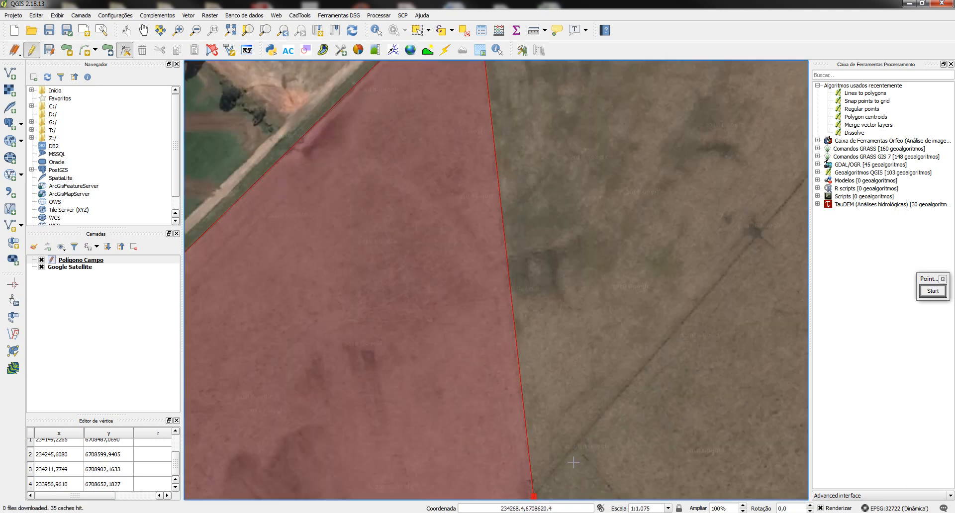
pyautogui.moveTo(573, 474); pyautogui.dragTo(574, 326)
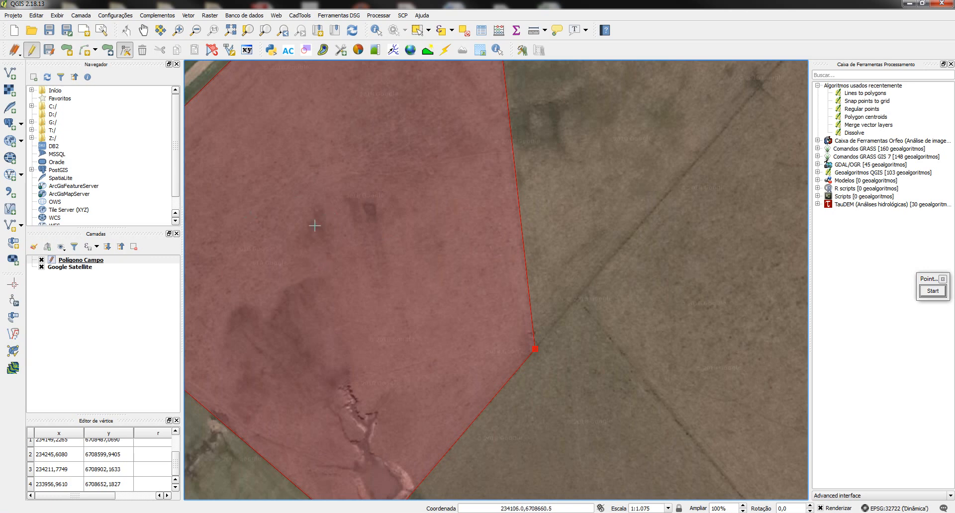
pyautogui.click(231, 32)
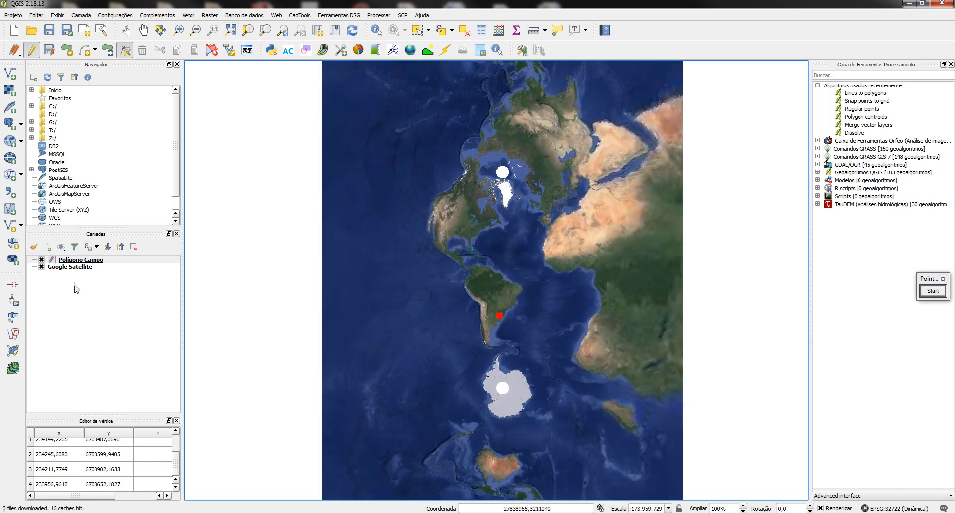
pyautogui.click(78, 262)
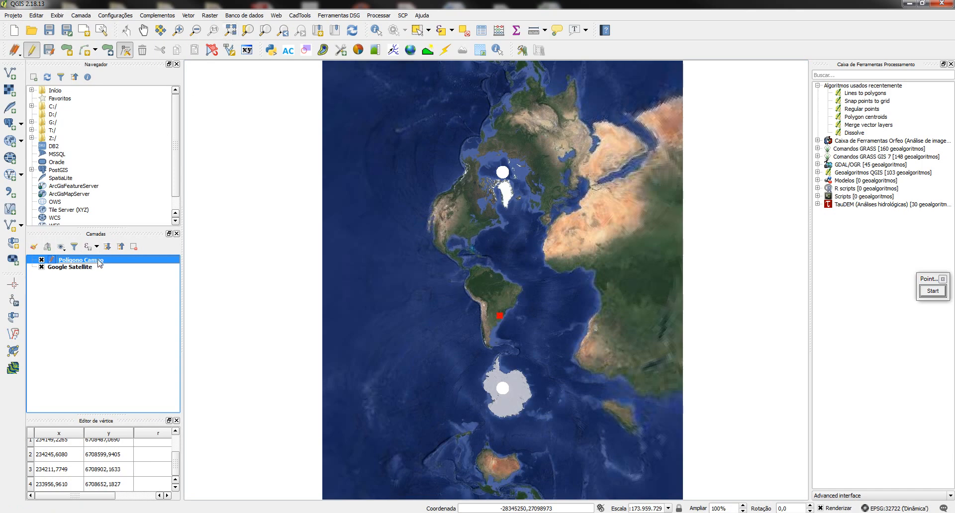
pyautogui.click(249, 32)
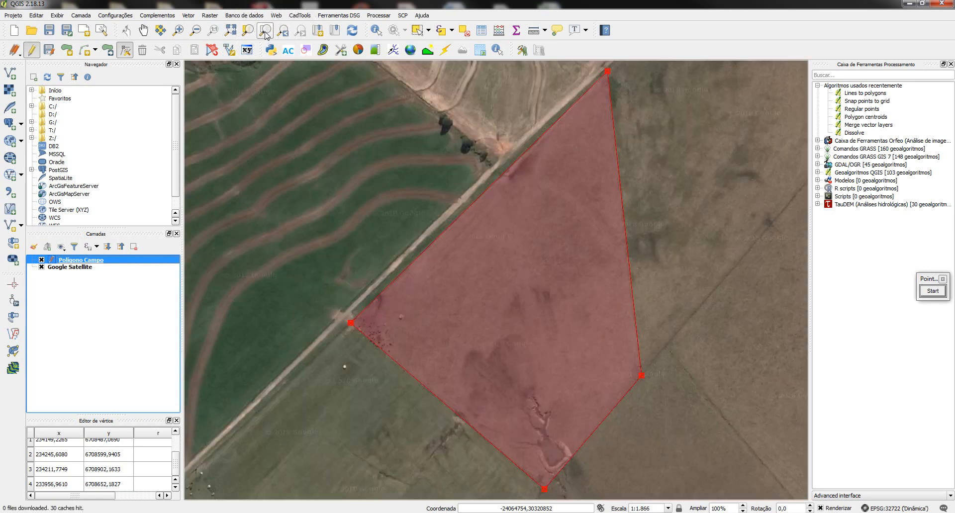
pyautogui.click(231, 31)
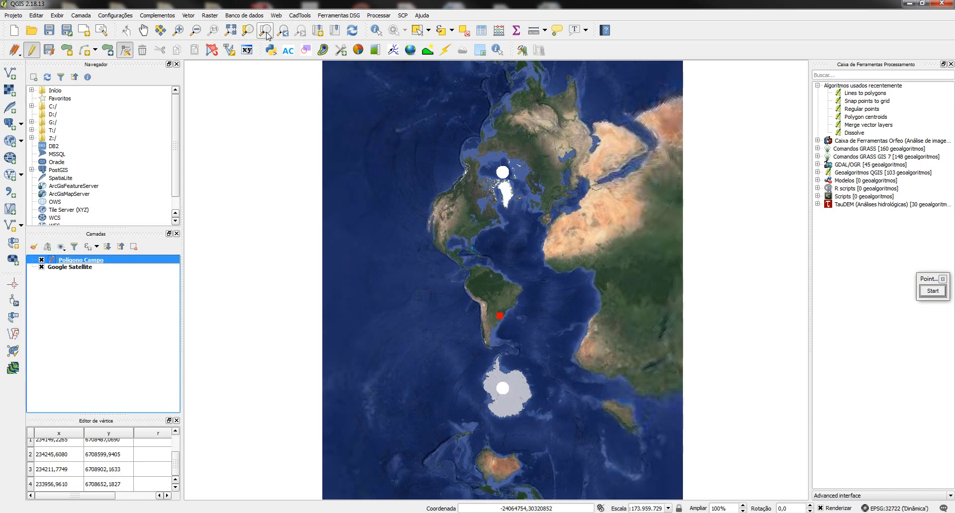
pyautogui.click(265, 31)
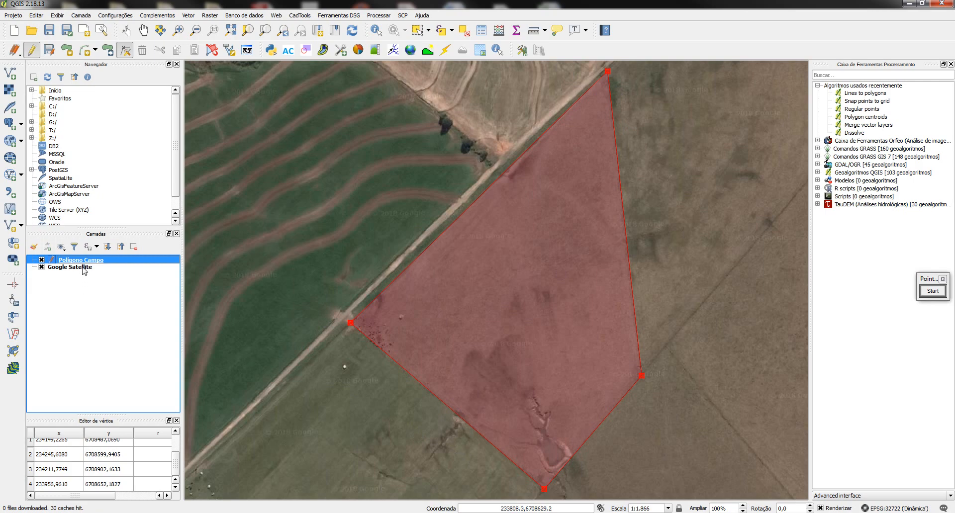
# - Save the edits to the Polígono Campo layer and turn off its editing mode
pyautogui.click(49, 51)
pyautogui.press('ctrl')
pyautogui.press('ctrl')
pyautogui.press('ctrl')
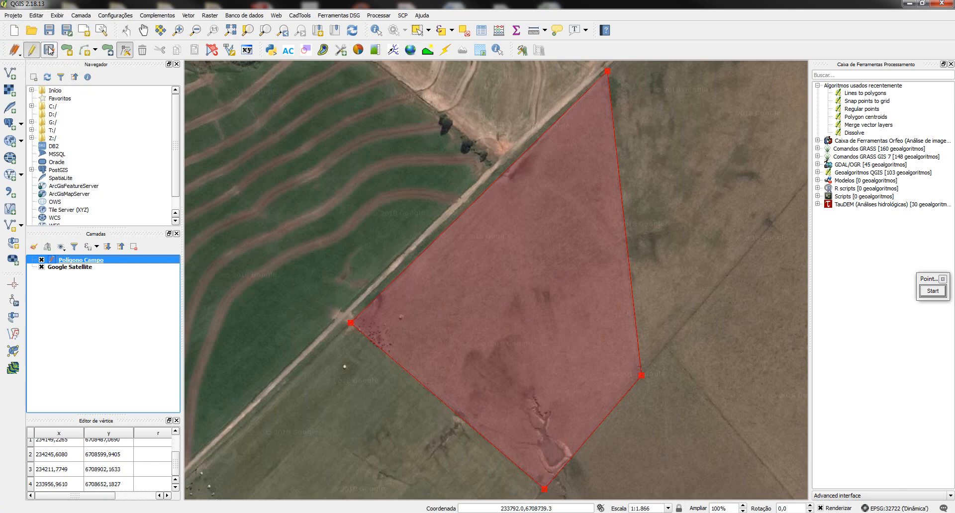
pyautogui.click(50, 54)
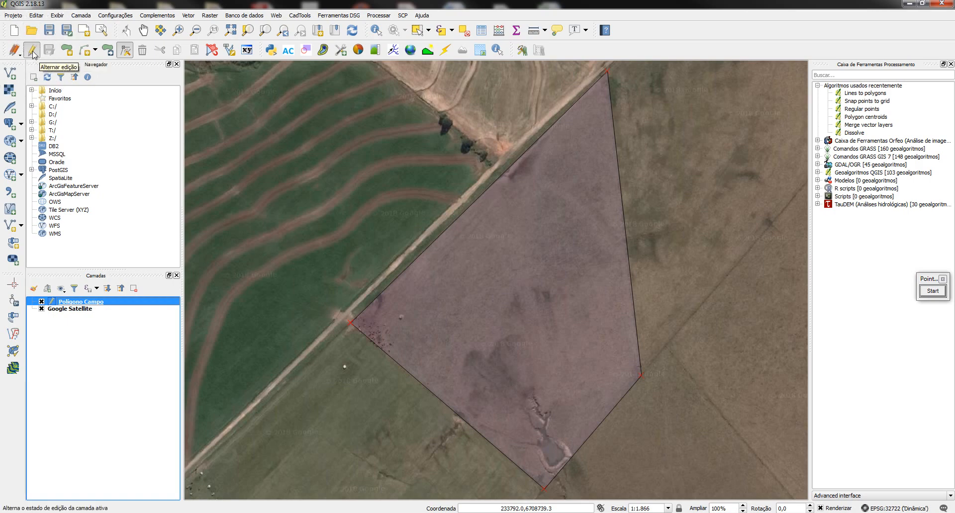
pyautogui.click(33, 51)
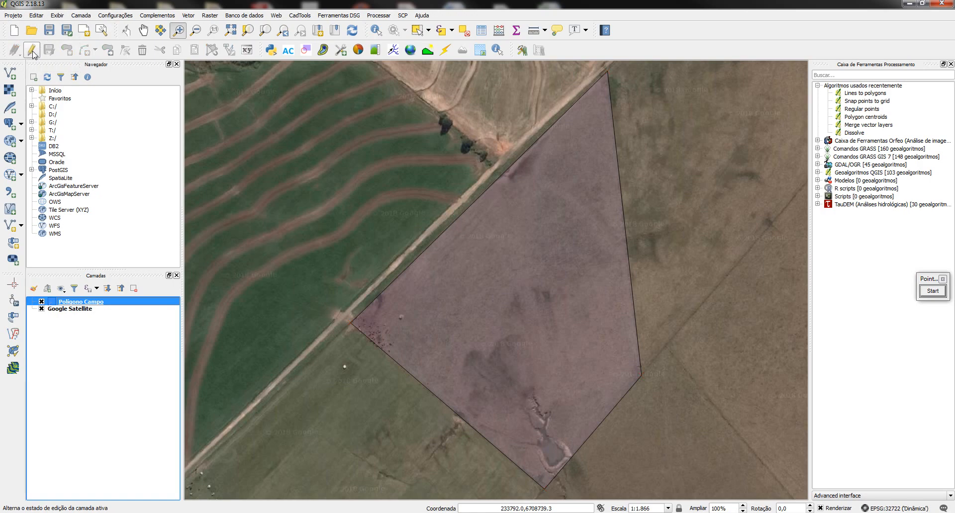
pyautogui.click(32, 50)
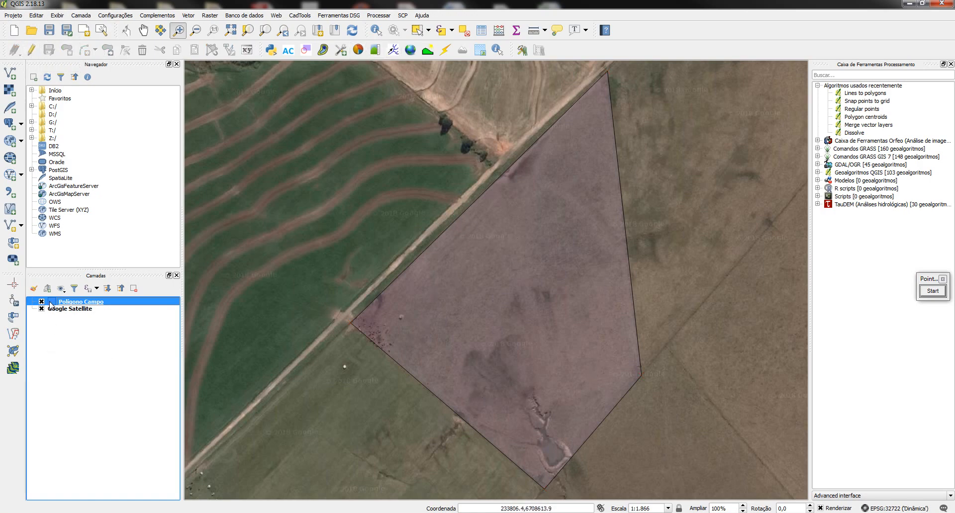
# - Set the Polígono Campo layer's fill colour to yellow #d7e142 at 100% opacity and apply the style
pyautogui.press('ctrl')
pyautogui.press('ctrl')
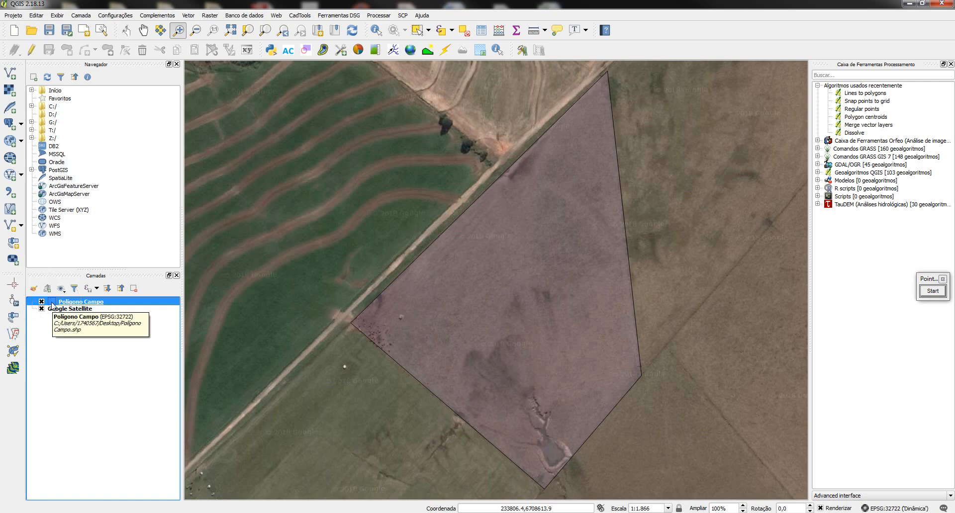
pyautogui.doubleClick(52, 304)
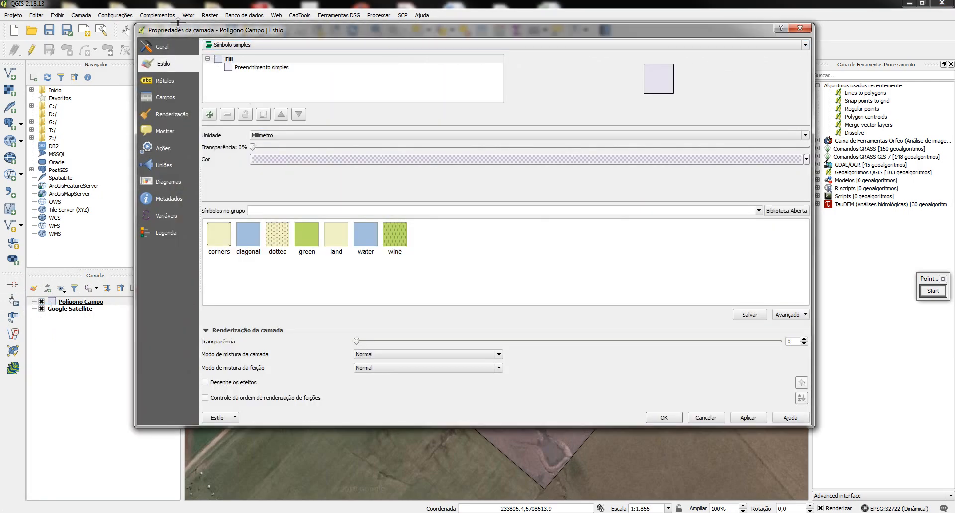
pyautogui.click(291, 162)
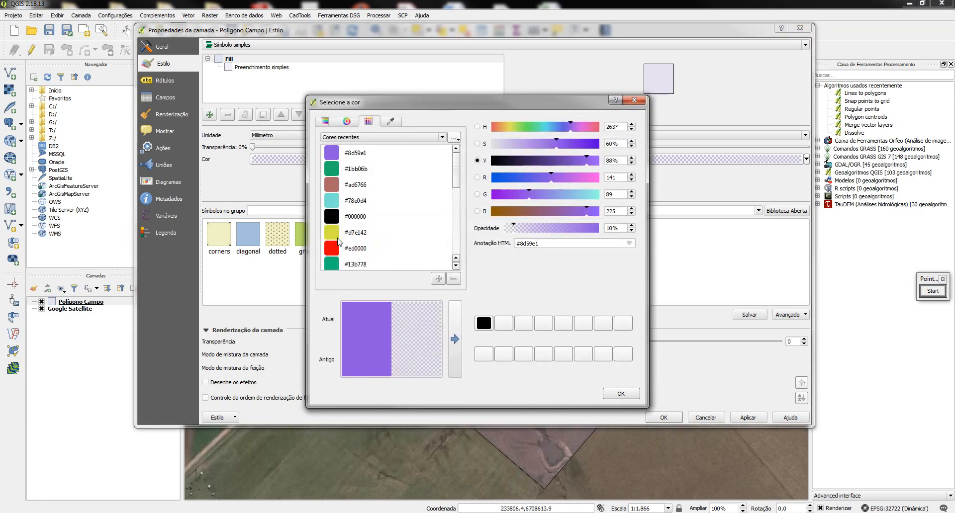
pyautogui.click(338, 233)
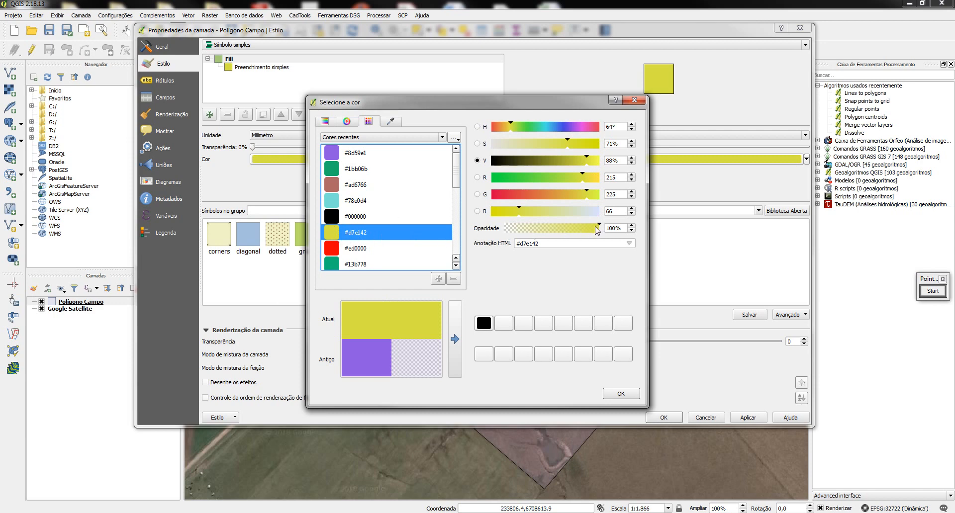
pyautogui.moveTo(596, 228); pyautogui.dragTo(600, 228)
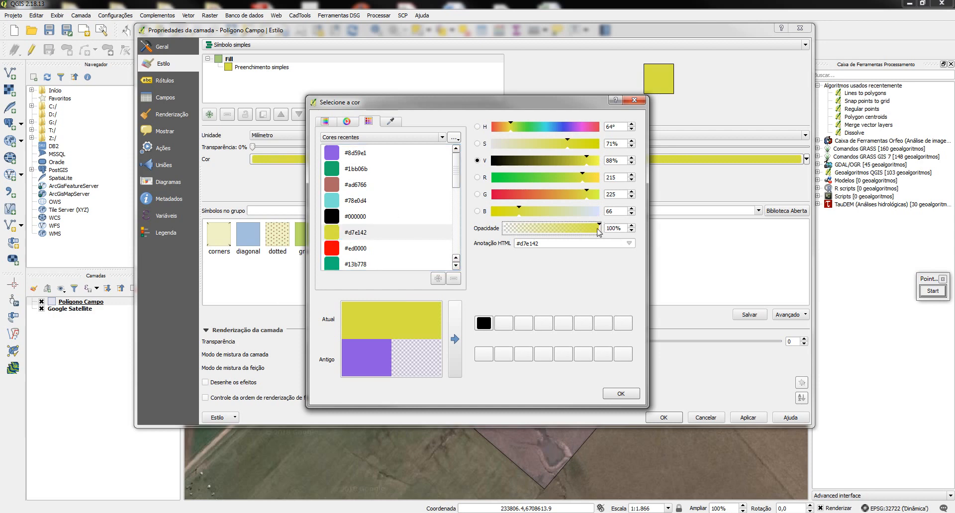
pyautogui.click(621, 394)
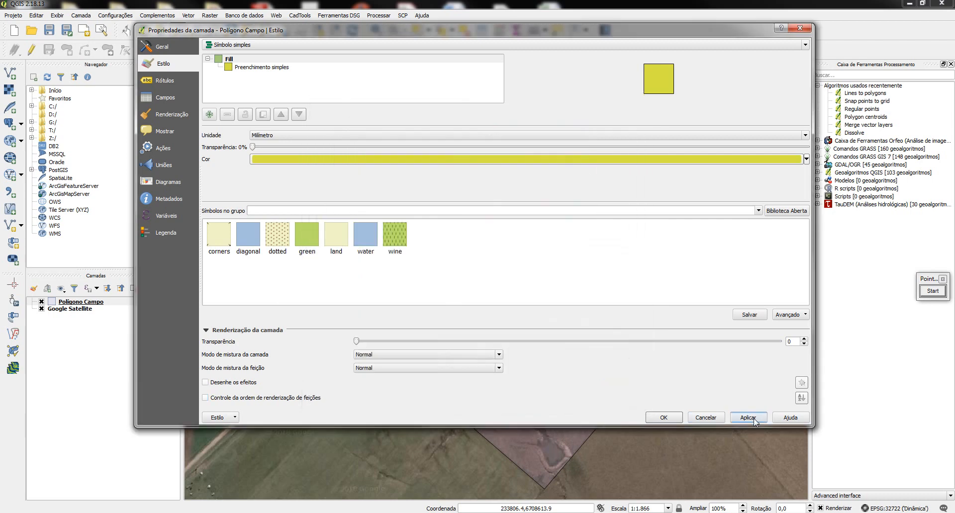
pyautogui.click(748, 418)
pyautogui.click(664, 419)
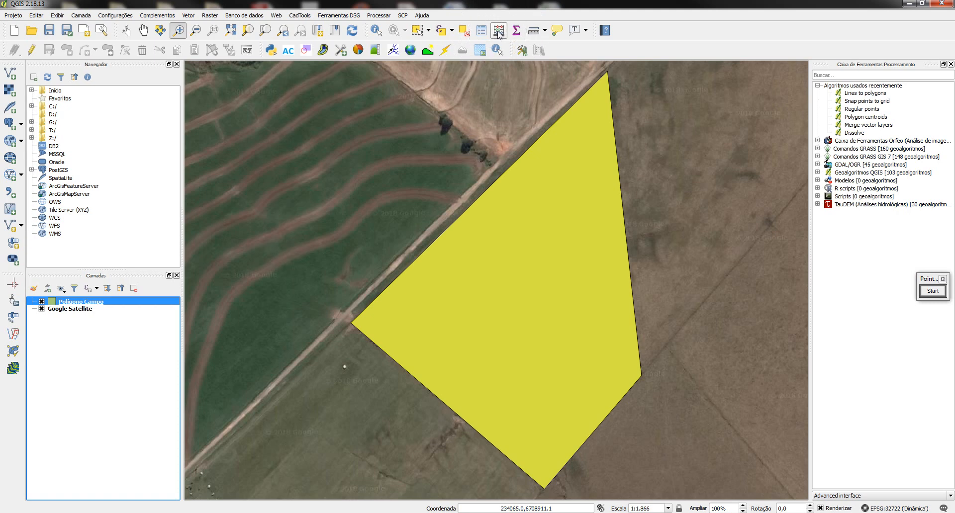
# - View the attribute table of the Polígono Campo layer and close it
pyautogui.rightClick(100, 304)
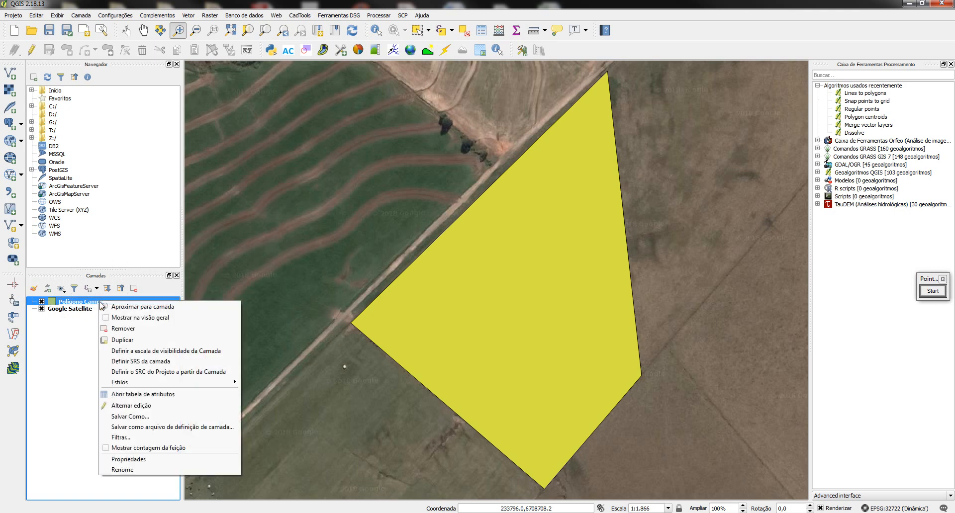
pyautogui.click(143, 395)
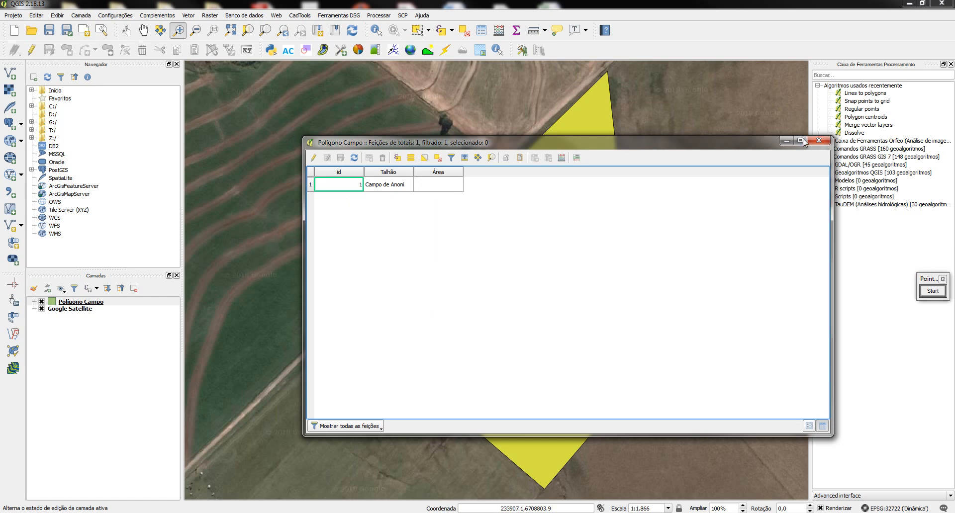
pyautogui.click(819, 140)
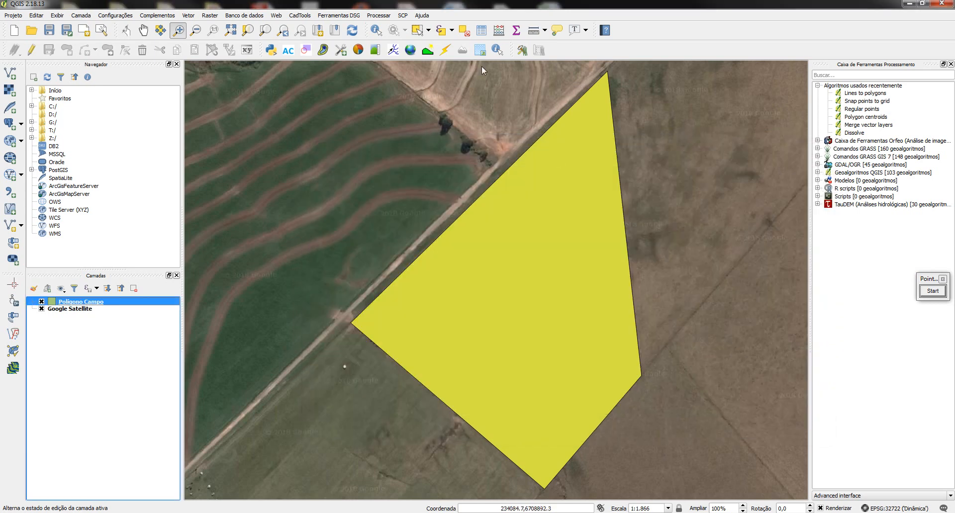
# - Open the field calculator from the Polígono Campo attribute table and set it to update the existing field Área
pyautogui.click(480, 30)
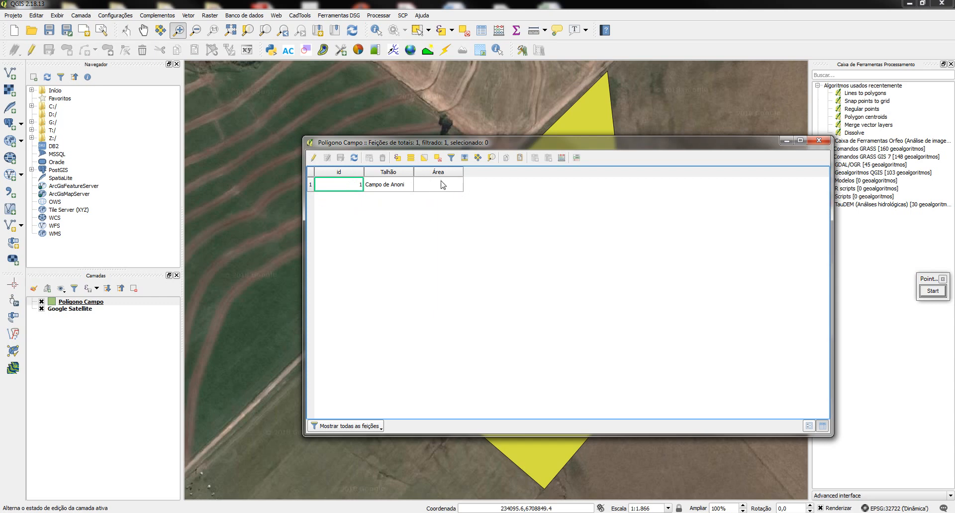
pyautogui.press('ctrl')
pyautogui.press('ctrl')
pyautogui.press('ctrl')
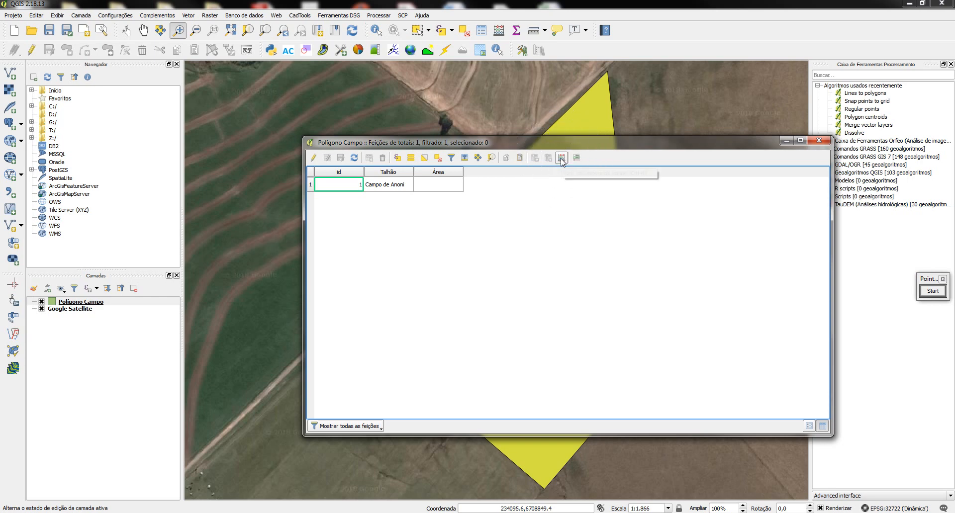
pyautogui.click(561, 158)
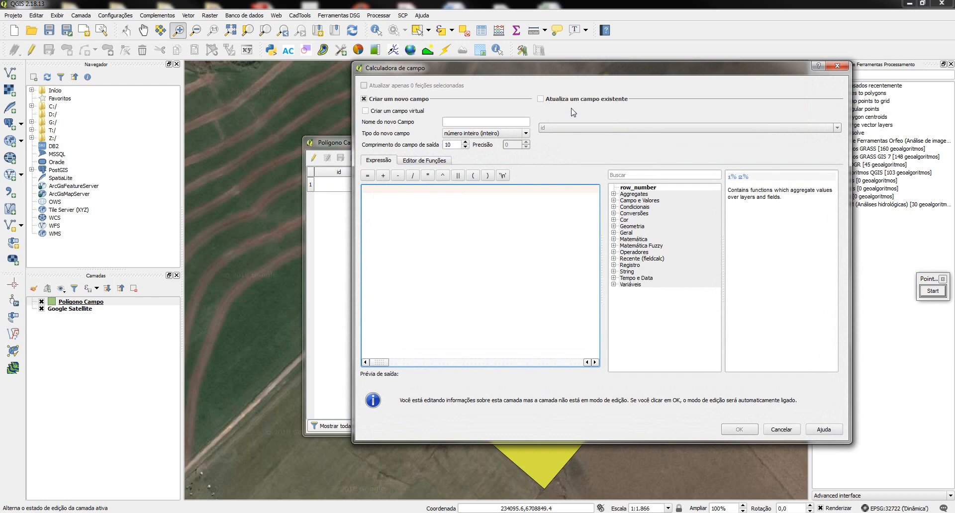
pyautogui.moveTo(557, 67); pyautogui.dragTo(673, 73)
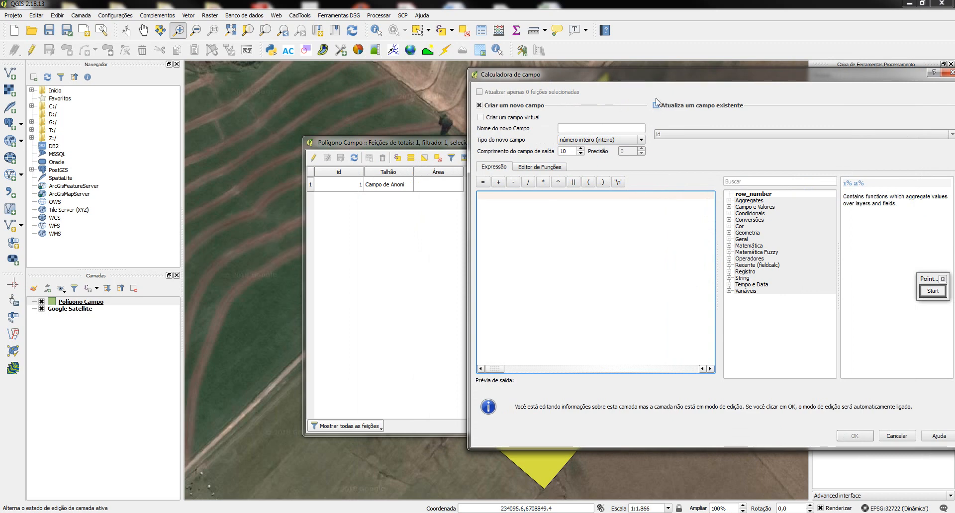
pyautogui.moveTo(658, 75); pyautogui.dragTo(577, 77)
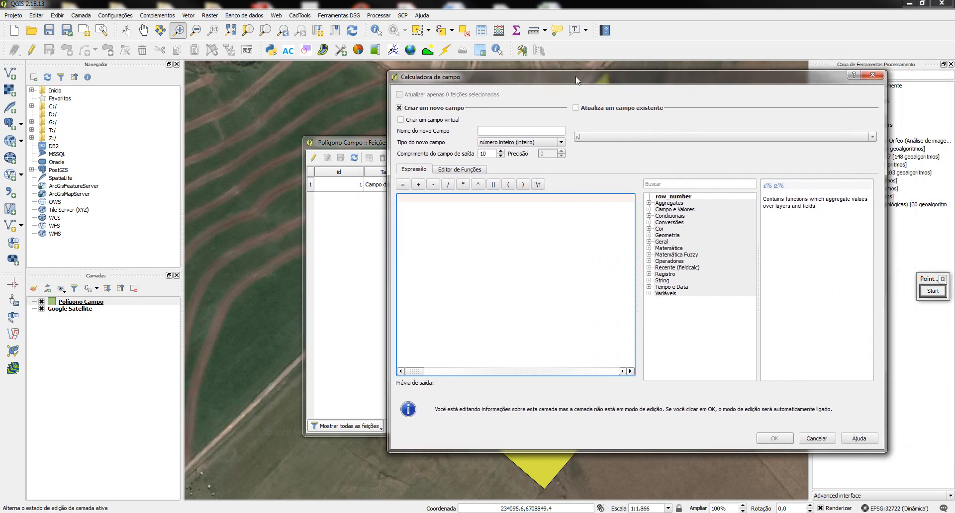
pyautogui.click(576, 108)
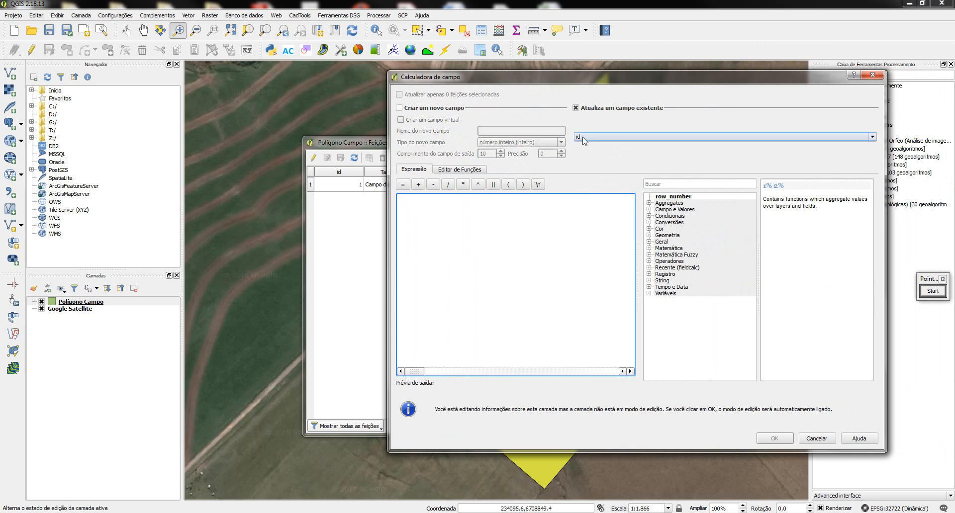
pyautogui.click(584, 141)
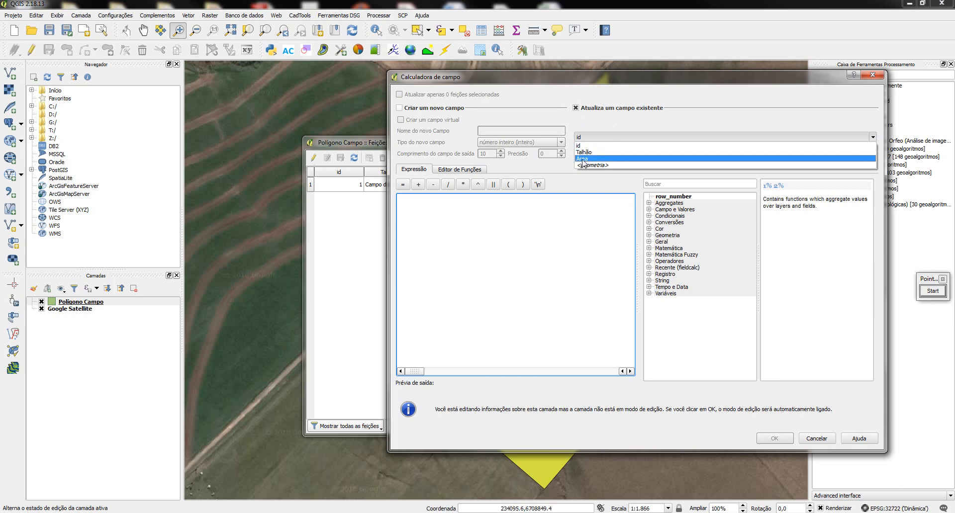
pyautogui.click(584, 159)
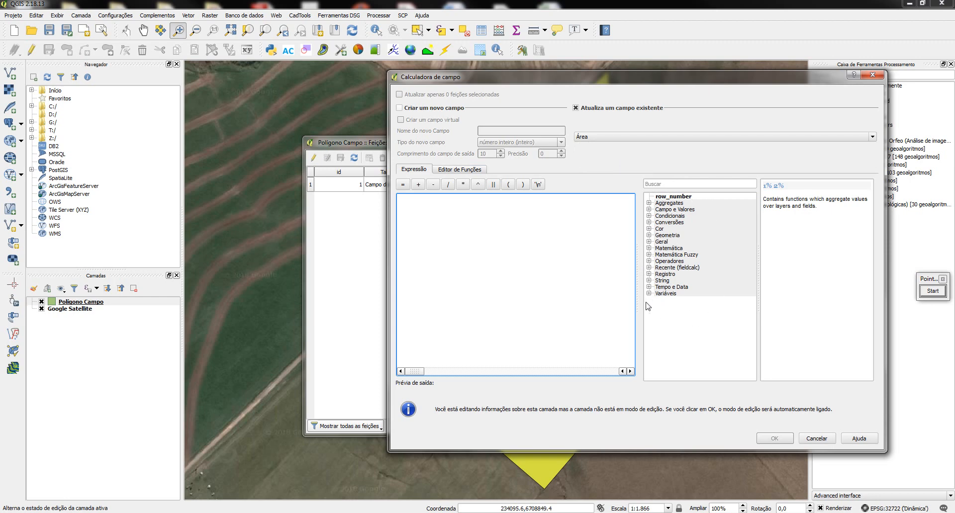
# - Build the expression $area / 10000 from the geometry functions and run the calculation to fill Área in hectares
pyautogui.click(650, 236)
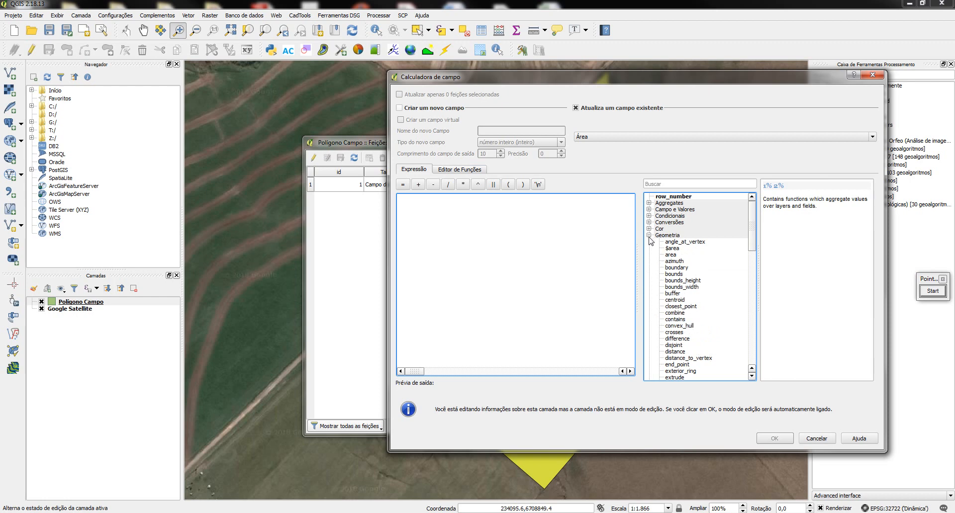
pyautogui.click(672, 248)
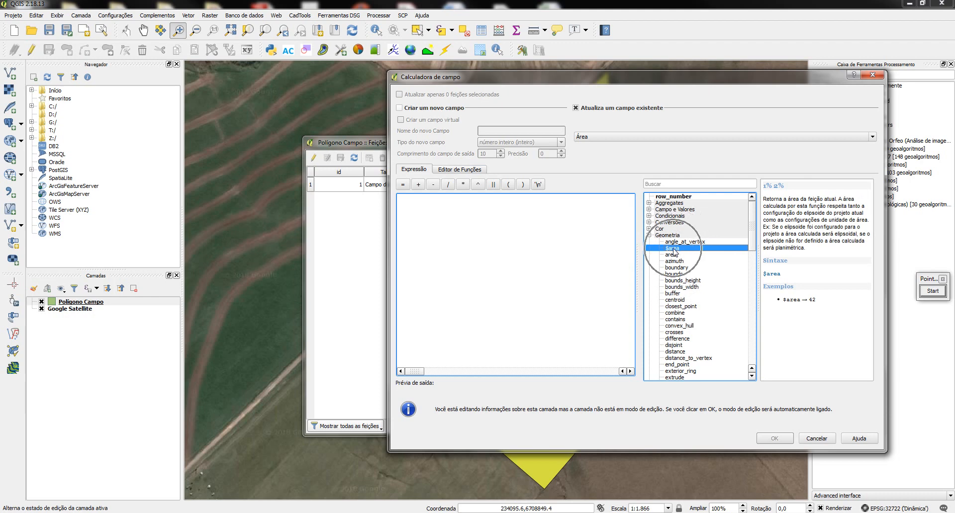
pyautogui.doubleClick(673, 251)
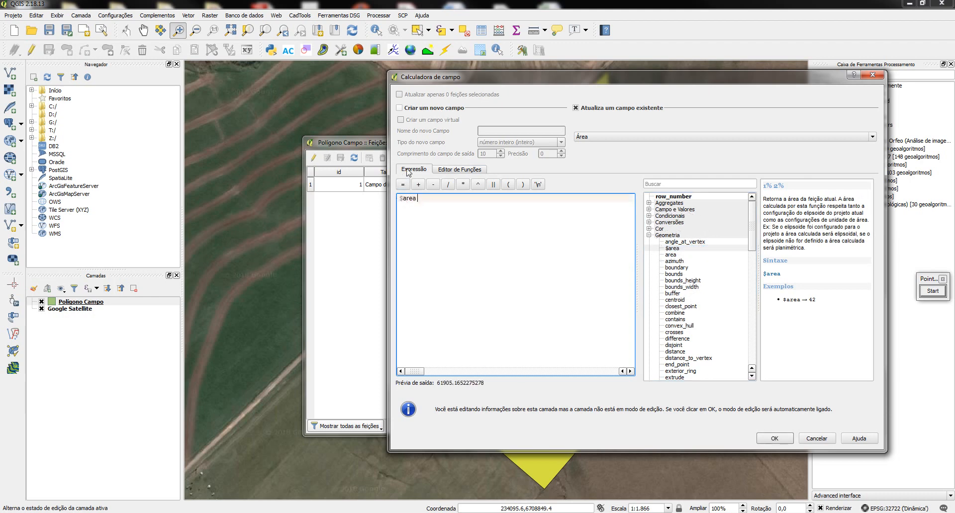
pyautogui.click(416, 199)
pyautogui.press('ctrl')
pyautogui.click(486, 384)
pyautogui.click(449, 188)
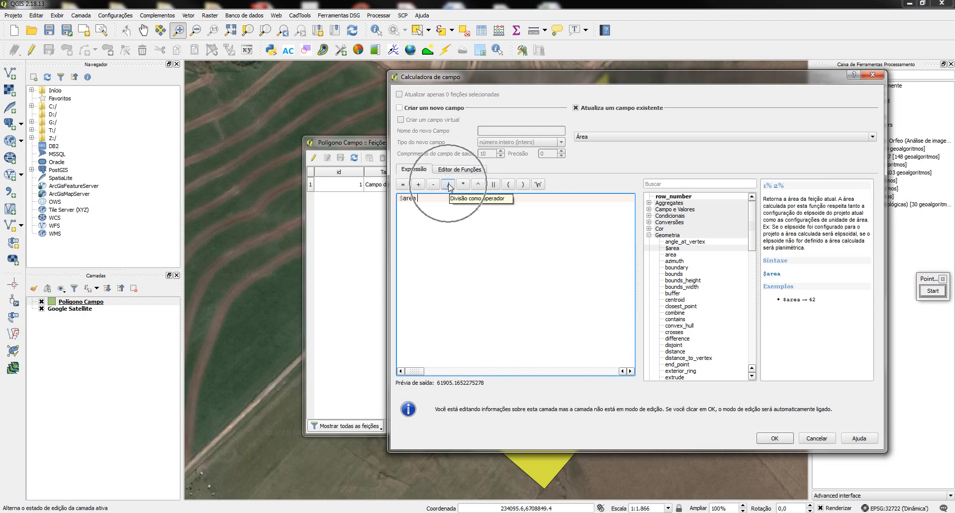
pyautogui.write('10000')
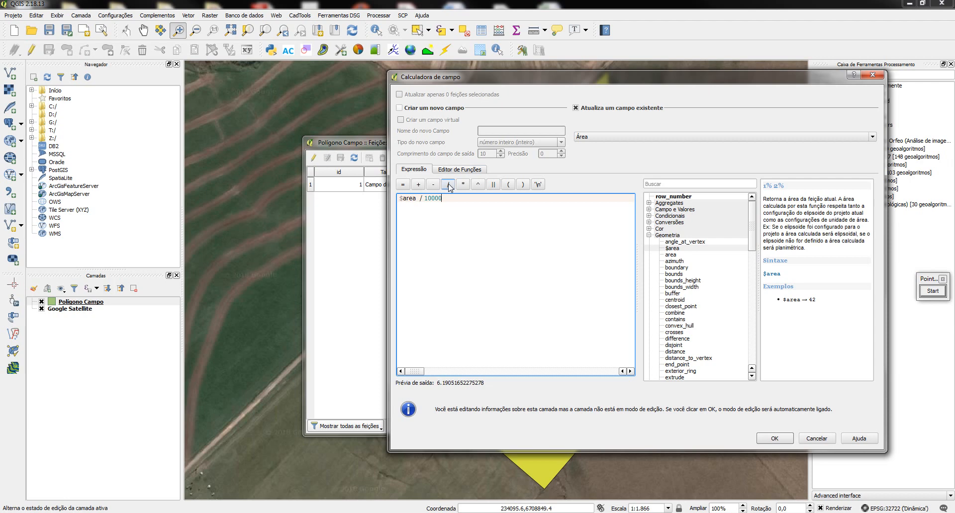
pyautogui.click(769, 440)
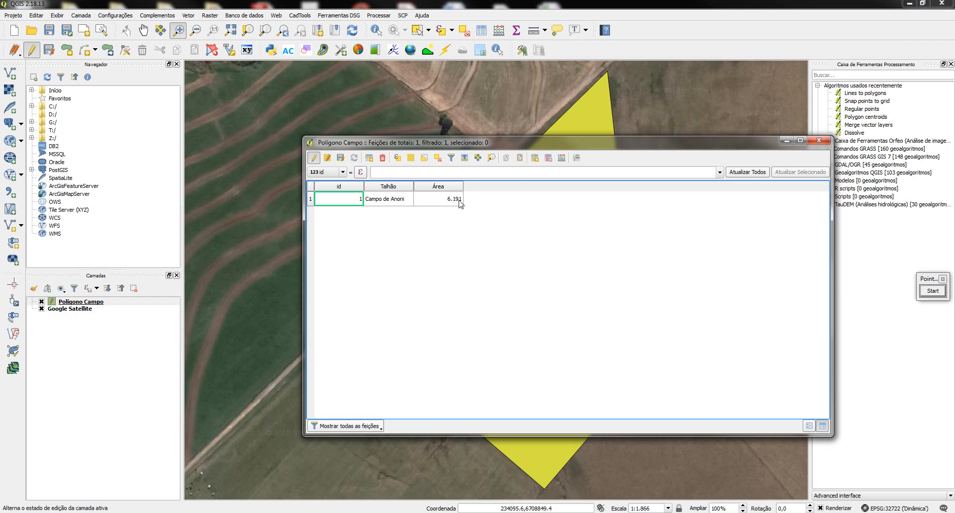
# - Close the attribute table, save the Polígono Campo layer edits and turn off its editing mode
pyautogui.click(819, 142)
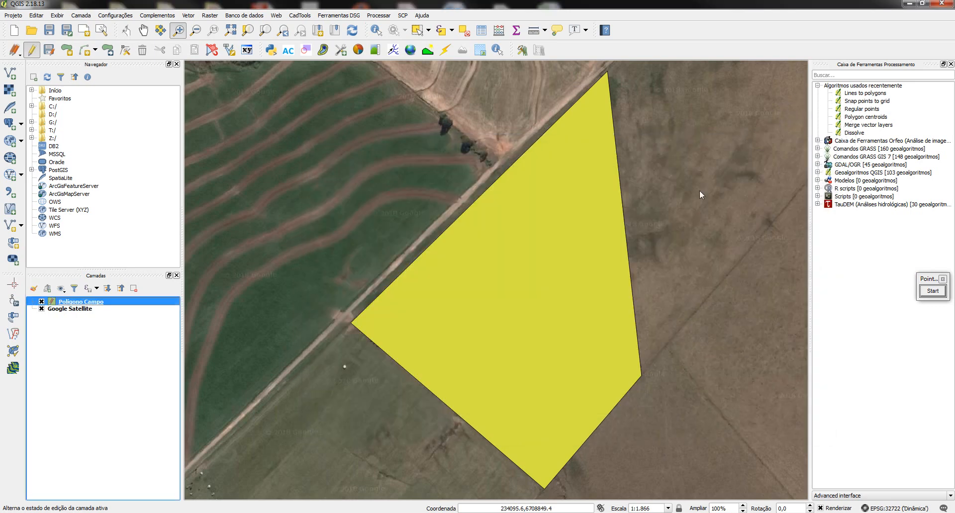
pyautogui.click(52, 54)
pyautogui.press('ctrl')
pyautogui.press('ctrl')
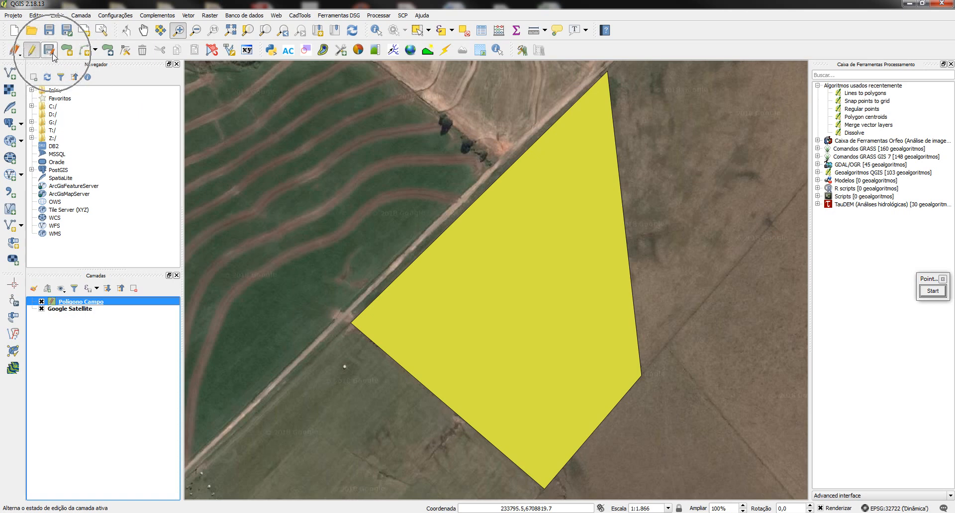
pyautogui.click(53, 54)
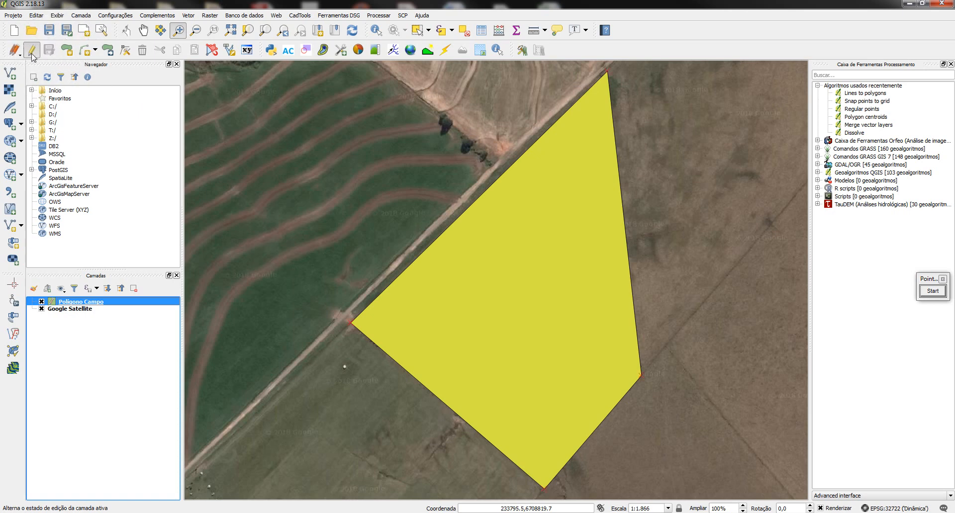
pyautogui.click(32, 53)
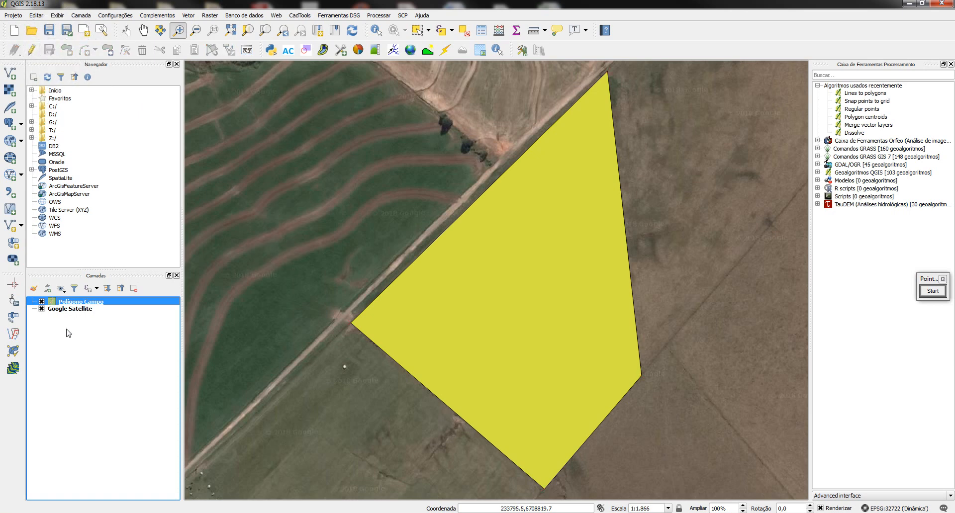
pyautogui.click(89, 344)
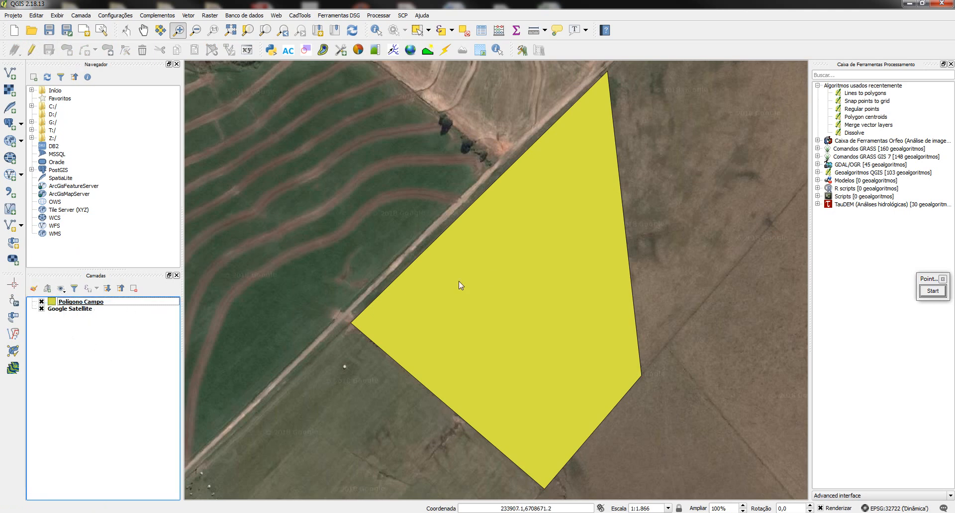
# - Hide the Google Satellite layer to view the plot polygon on its own, and show the basemap again
pyautogui.click(41, 309)
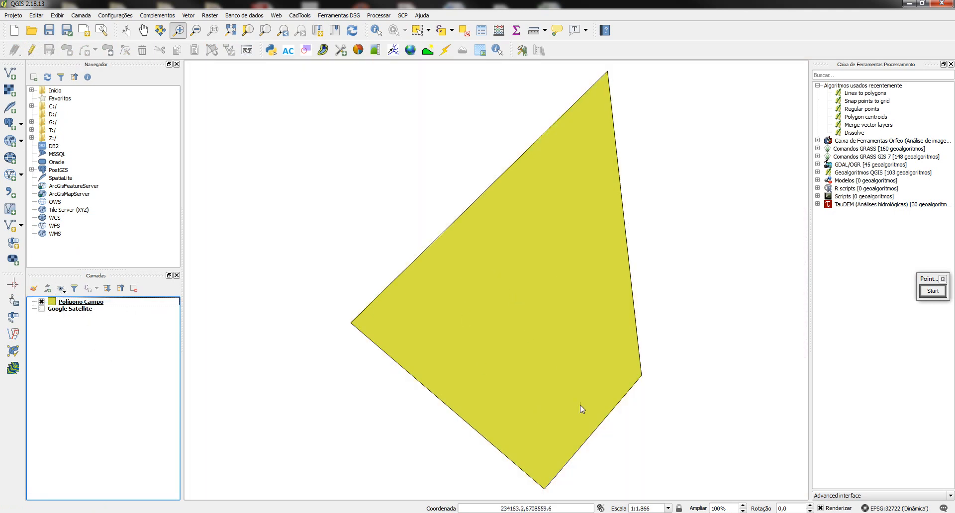
pyautogui.click(90, 304)
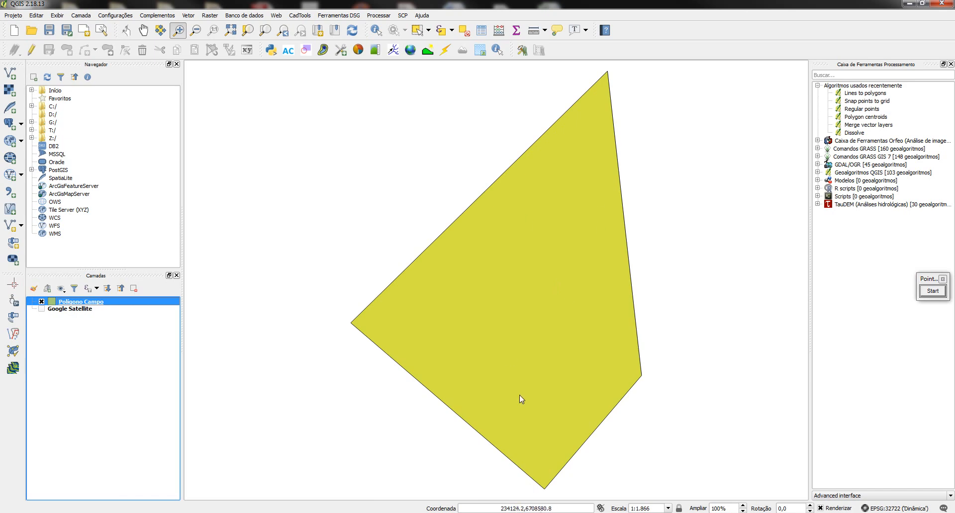
pyautogui.moveTo(533, 380); pyautogui.dragTo(509, 375)
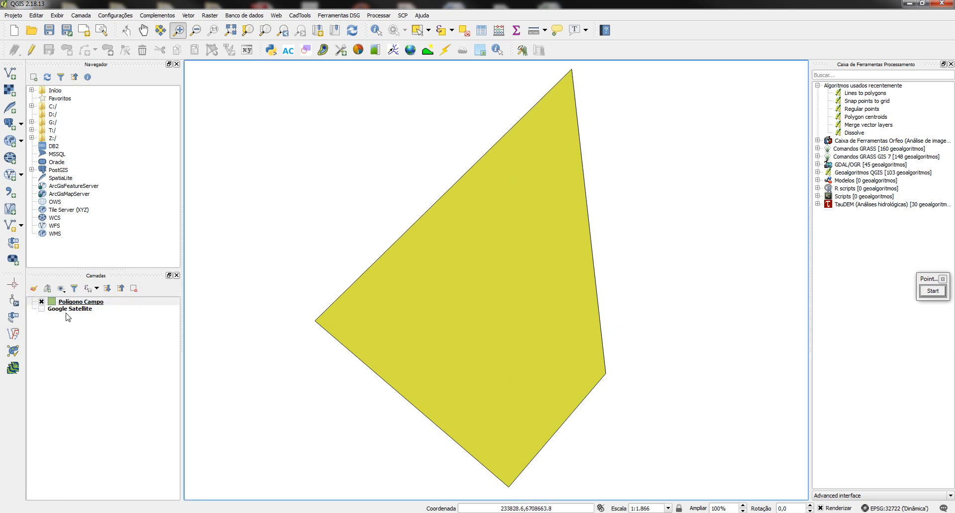
pyautogui.click(41, 308)
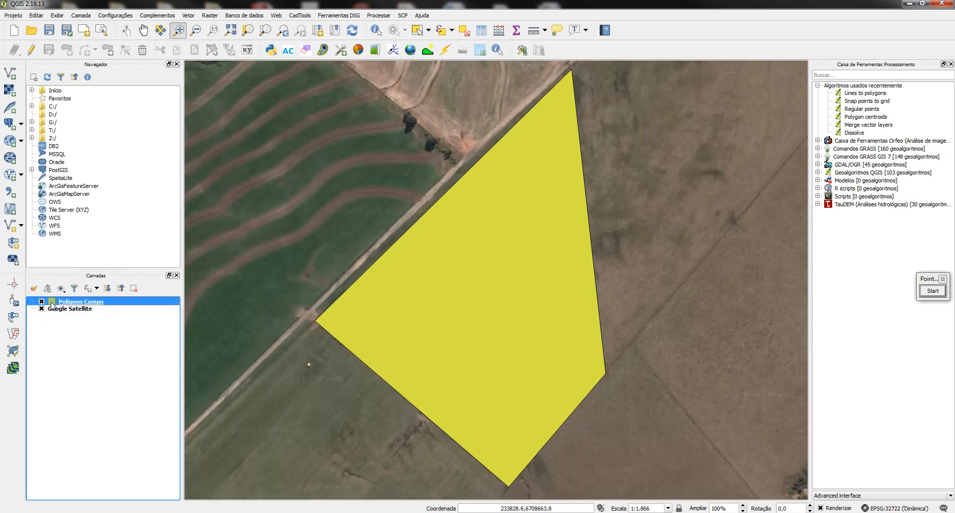
# - Reduce the opacity of the Polígono Campo layer's yellow fill to about 10% and apply the style
pyautogui.doubleClick(53, 306)
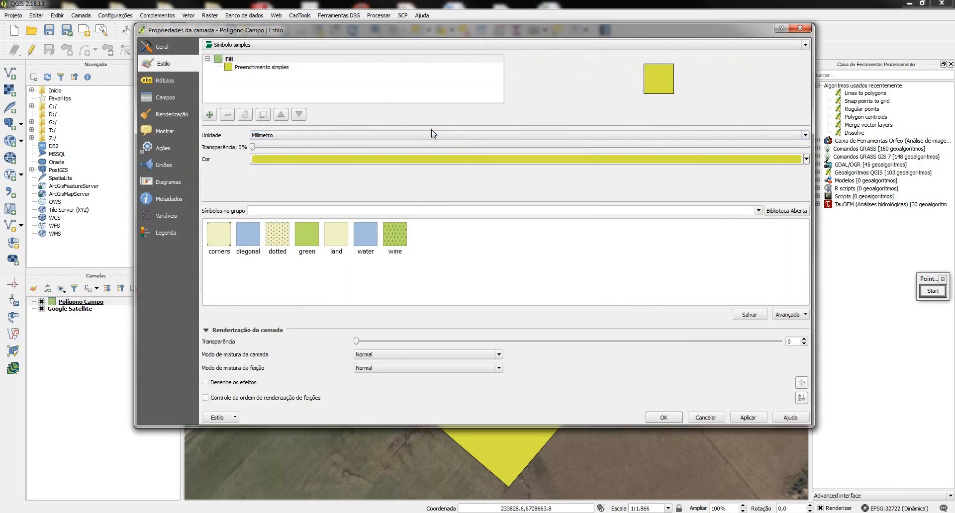
pyautogui.click(416, 160)
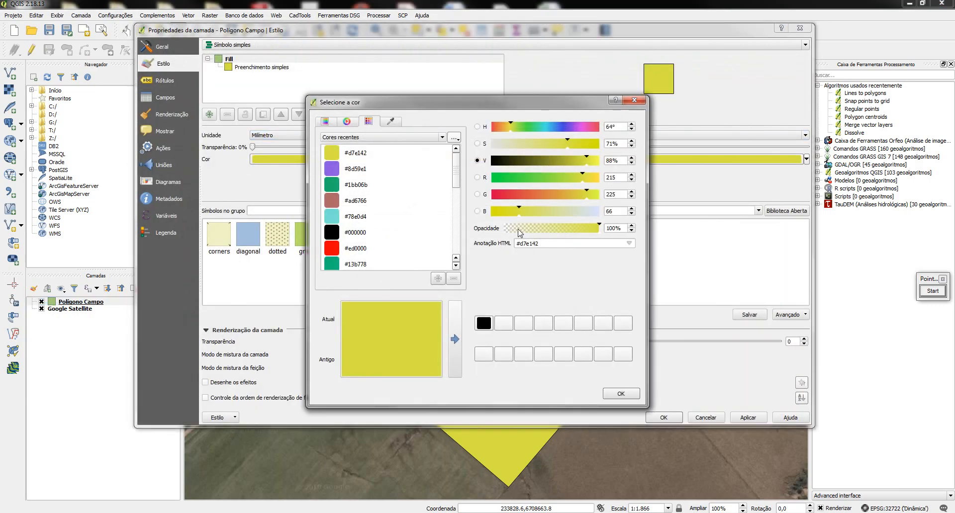
pyautogui.moveTo(517, 229); pyautogui.dragTo(510, 229)
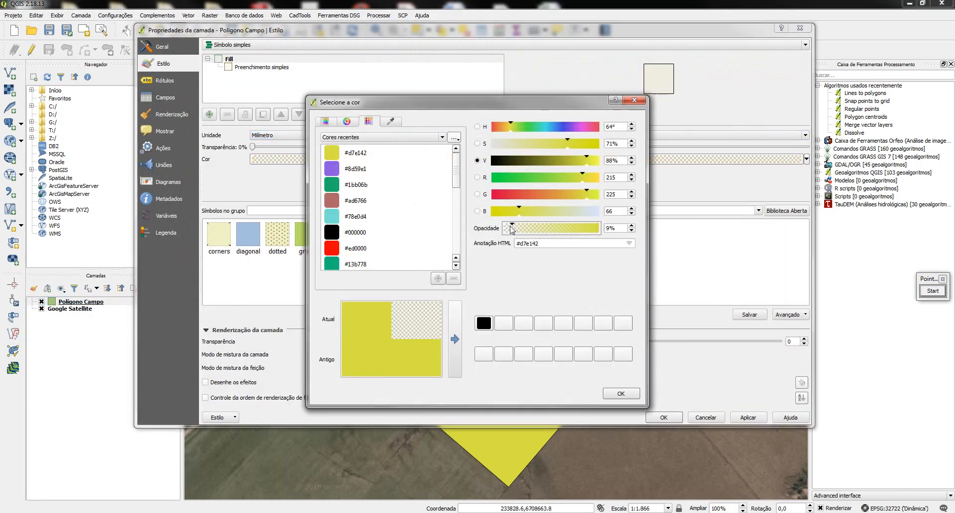
pyautogui.click(631, 225)
pyautogui.click(622, 393)
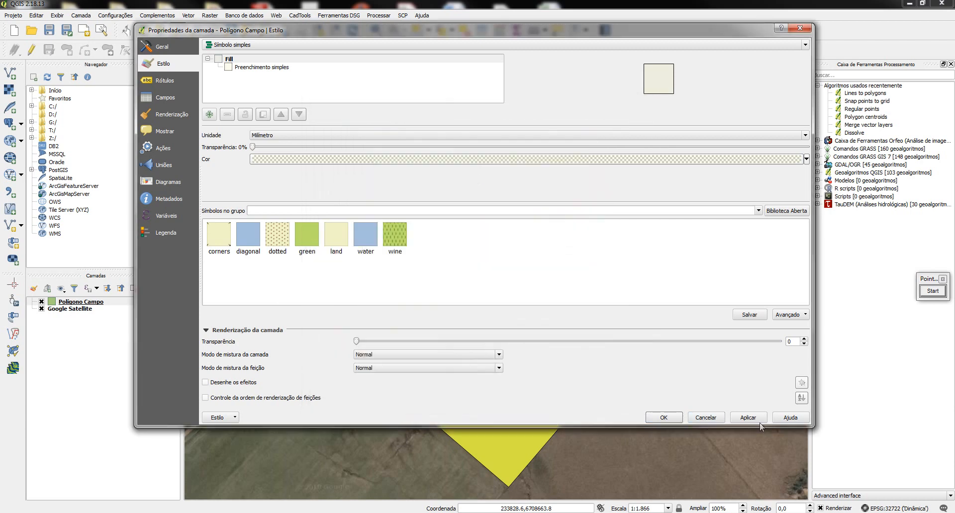
pyautogui.click(748, 417)
pyautogui.click(664, 418)
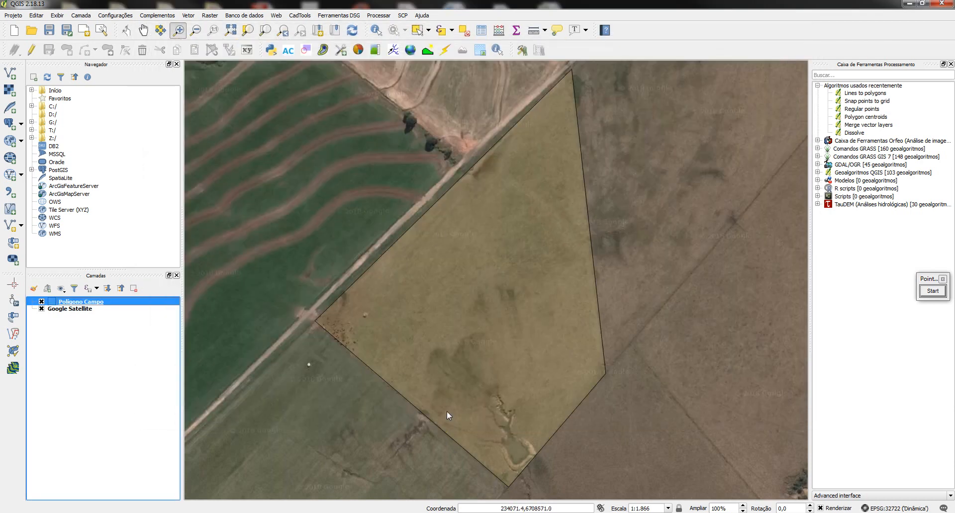